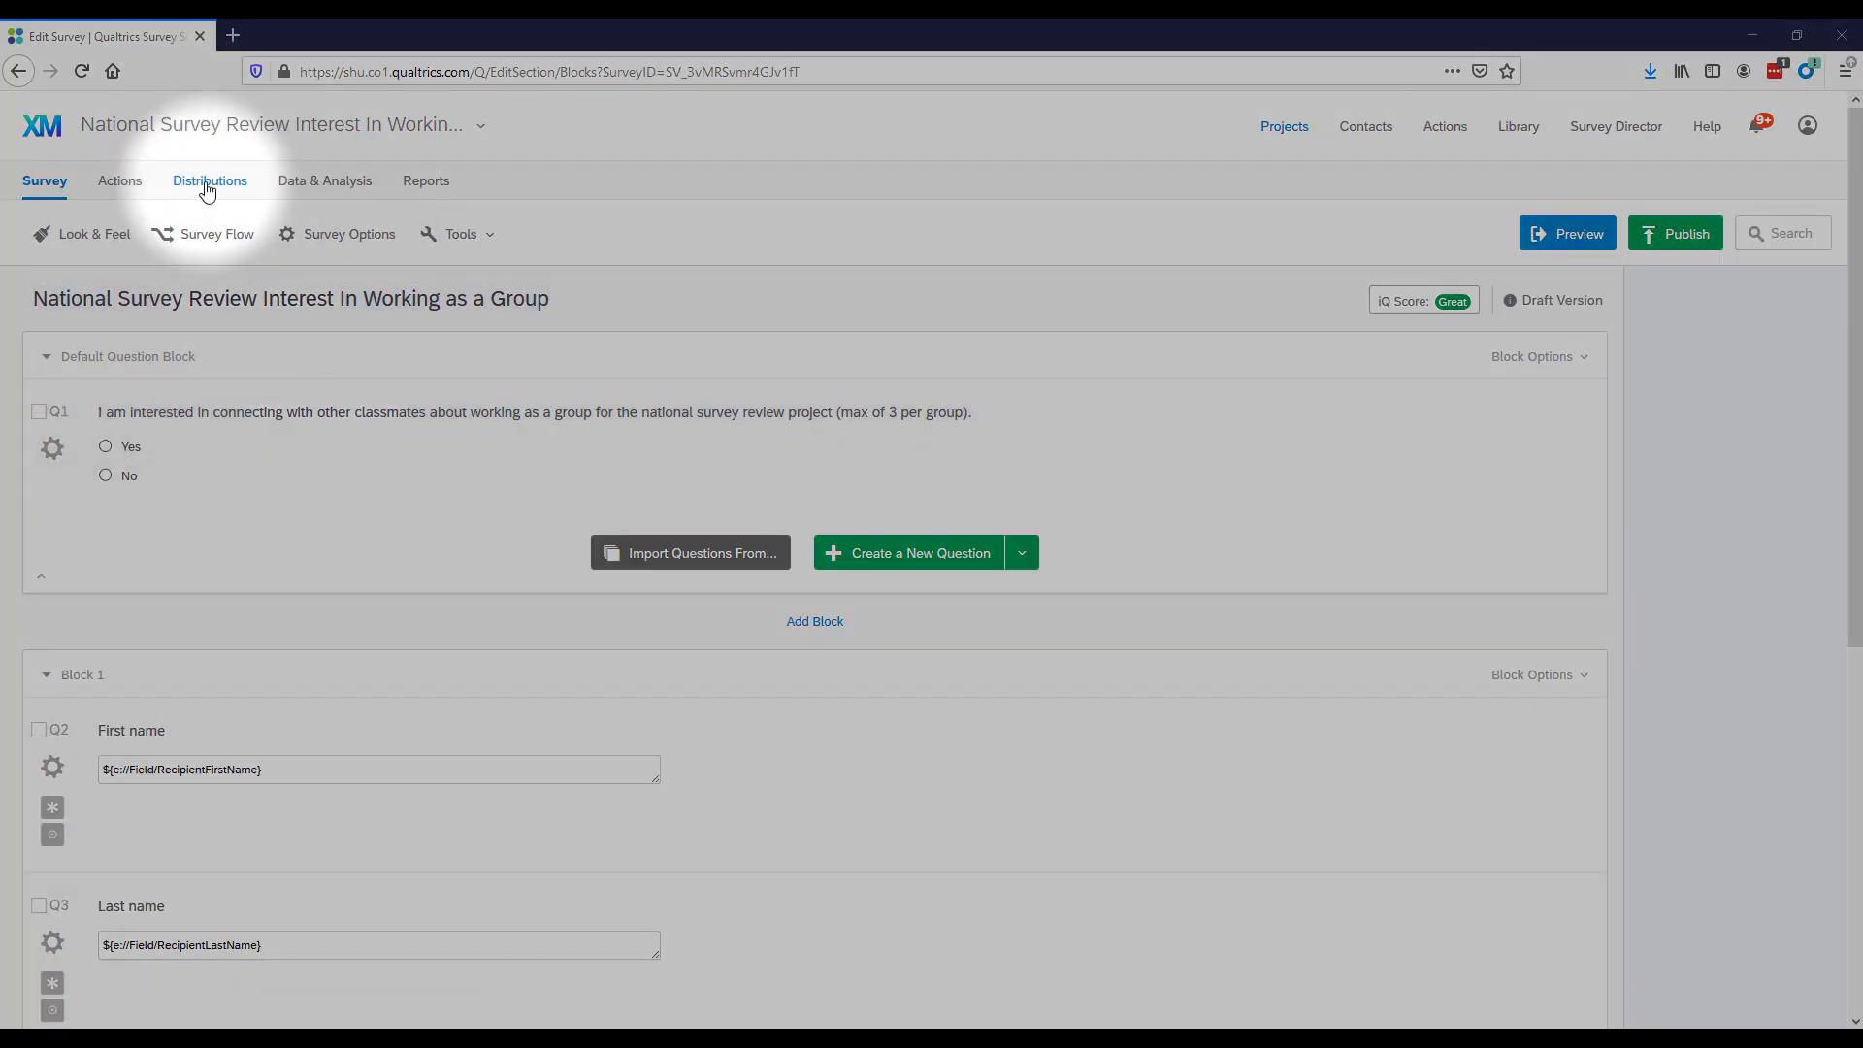
Open the survey's distribution options and review the anonymous link, personal links, social media and QR code methods.
left_click(208, 187)
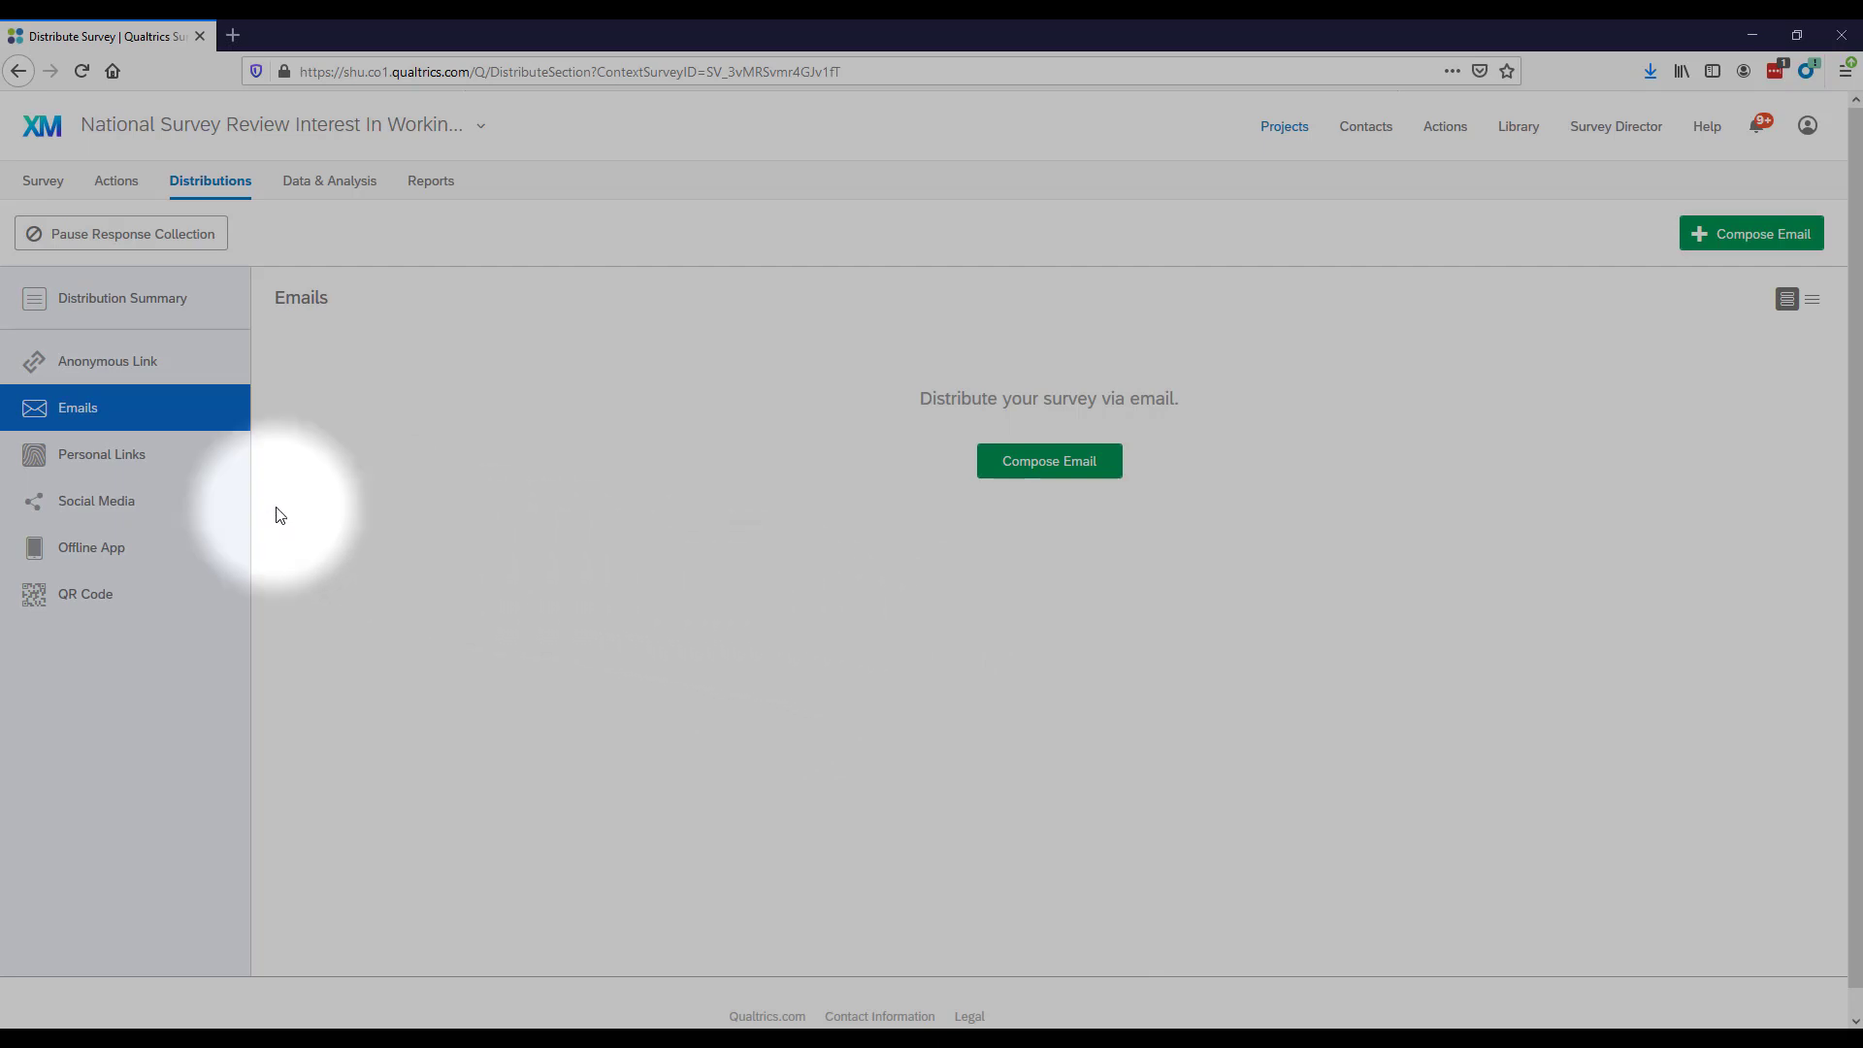
left_click(169, 374)
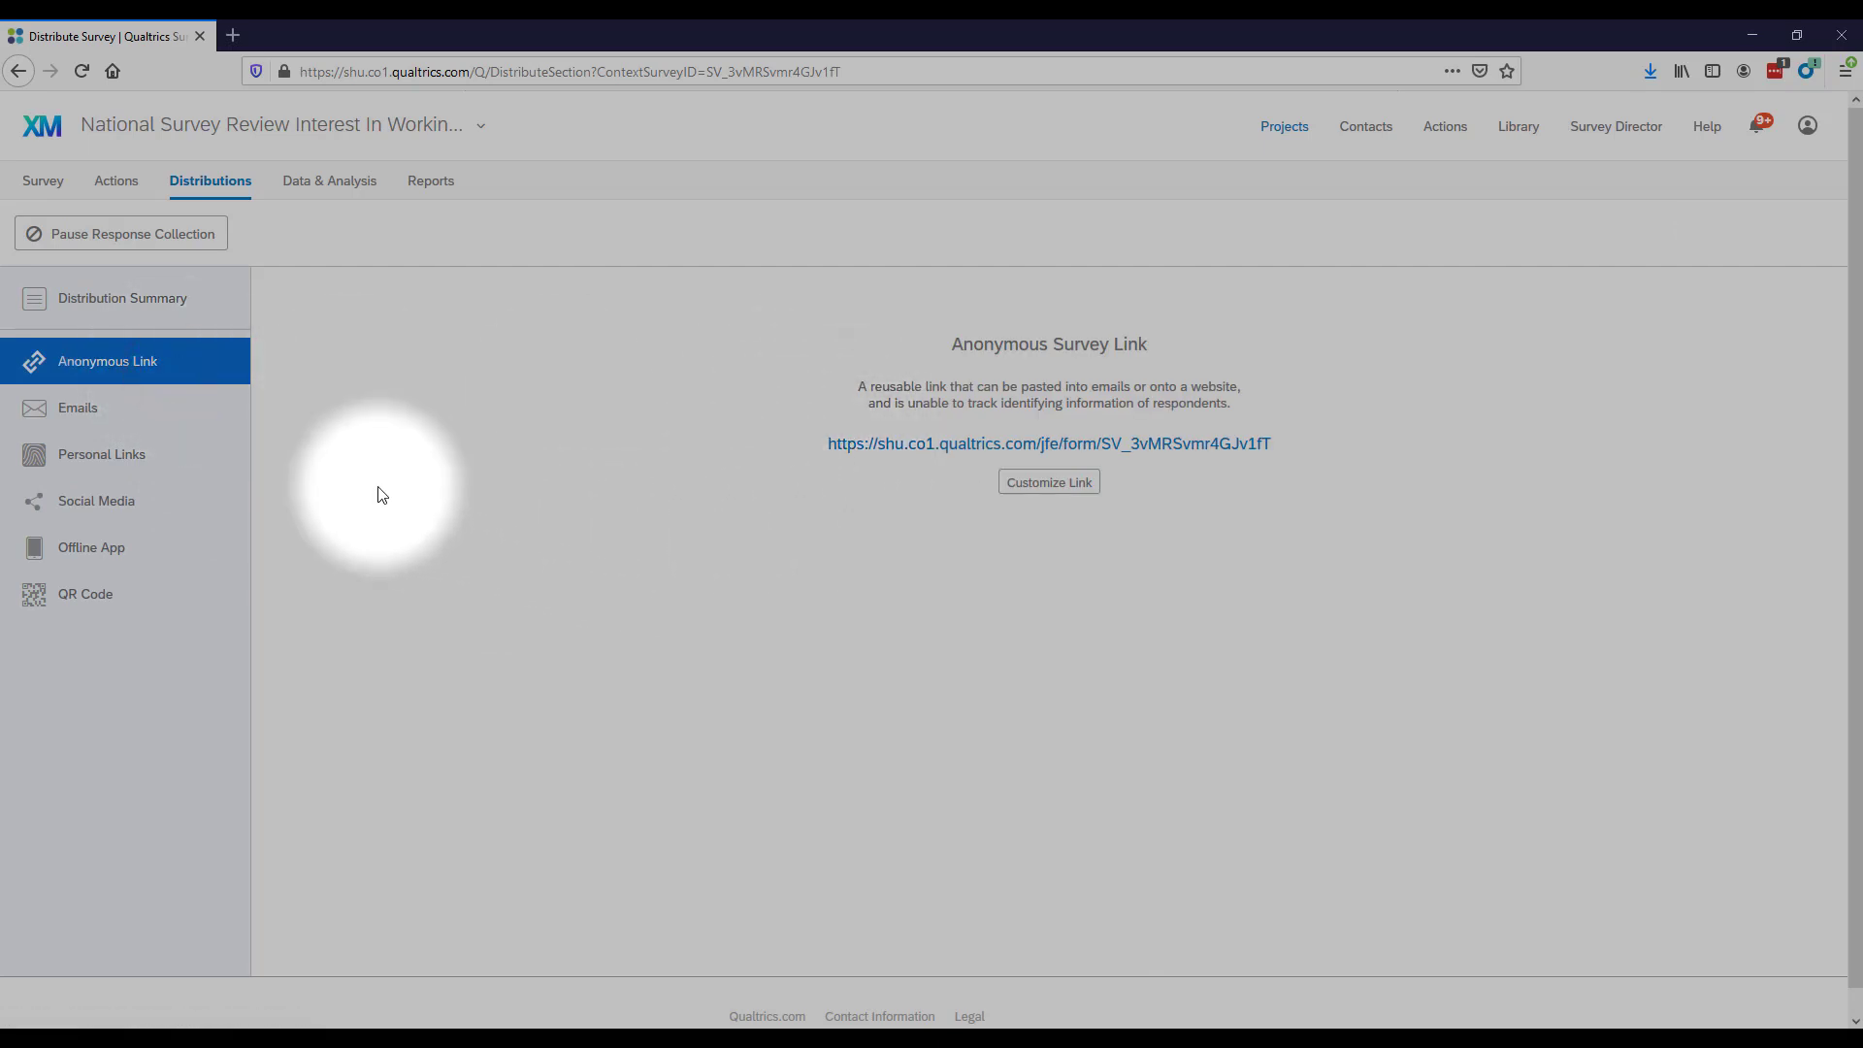
left_click(186, 454)
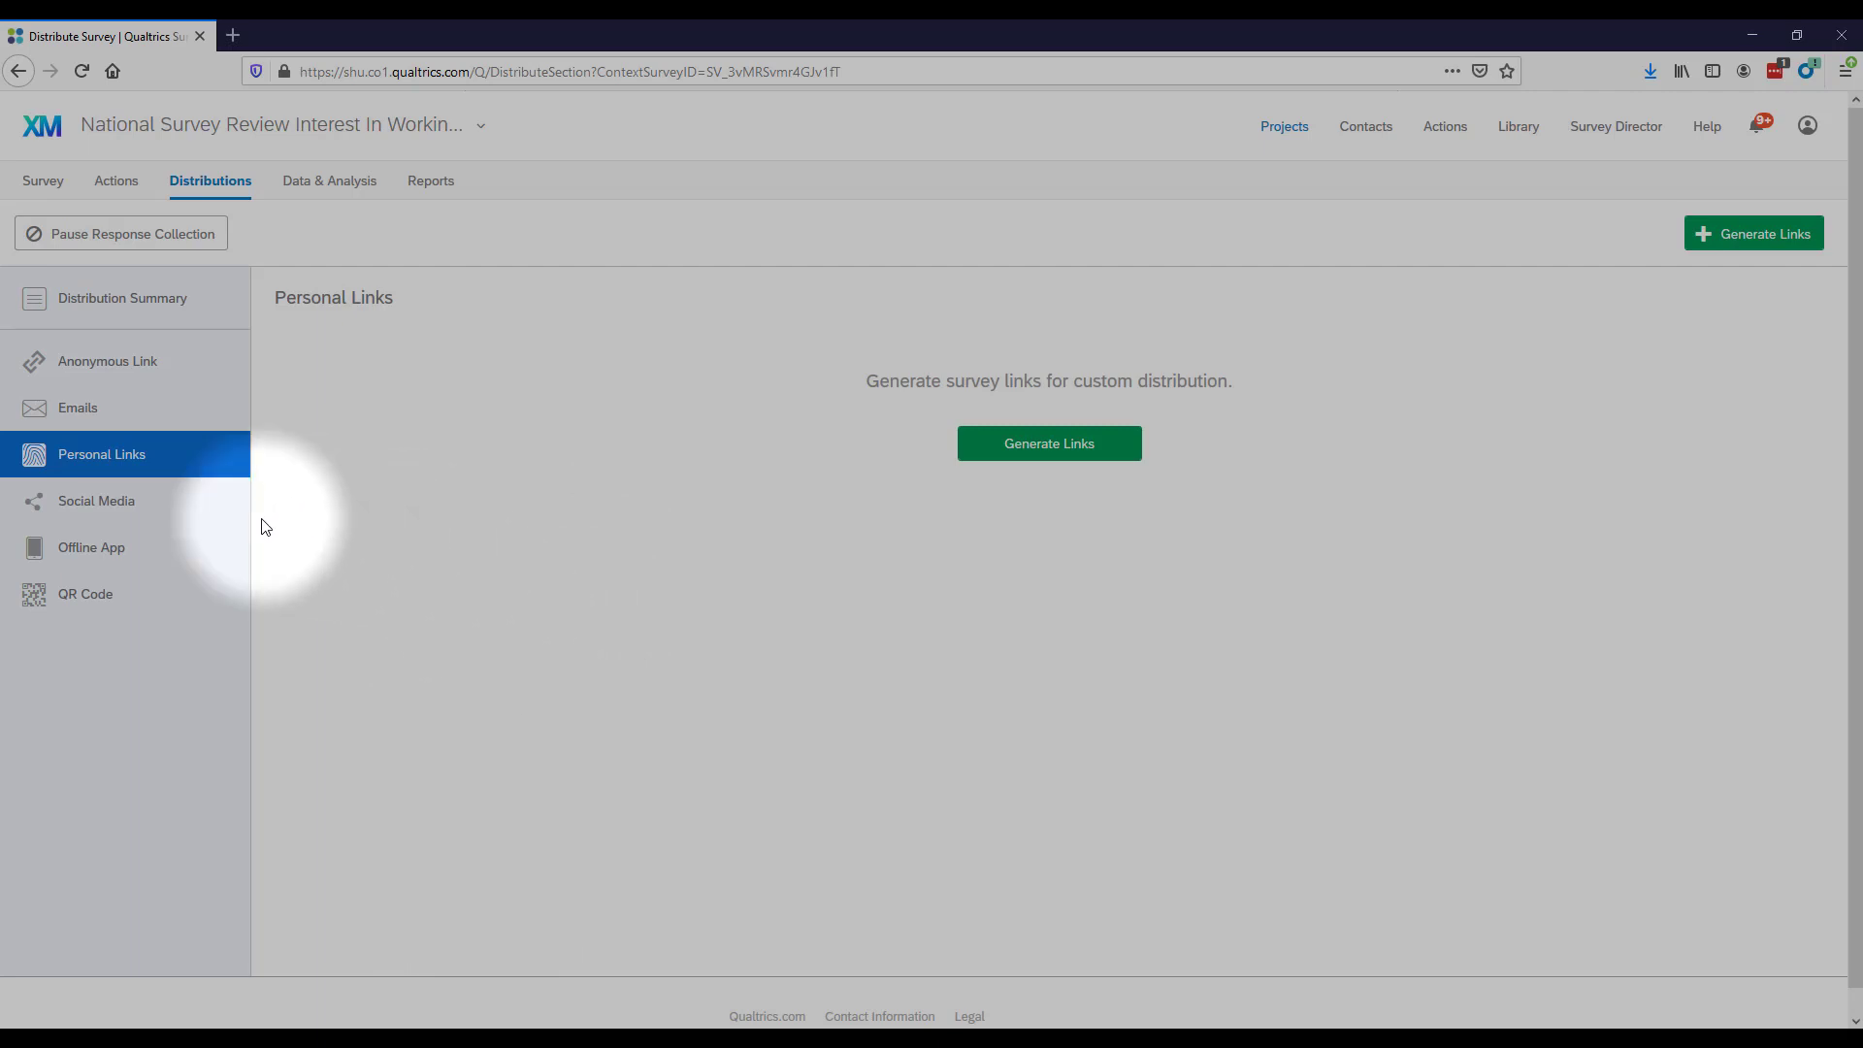
left_click(192, 515)
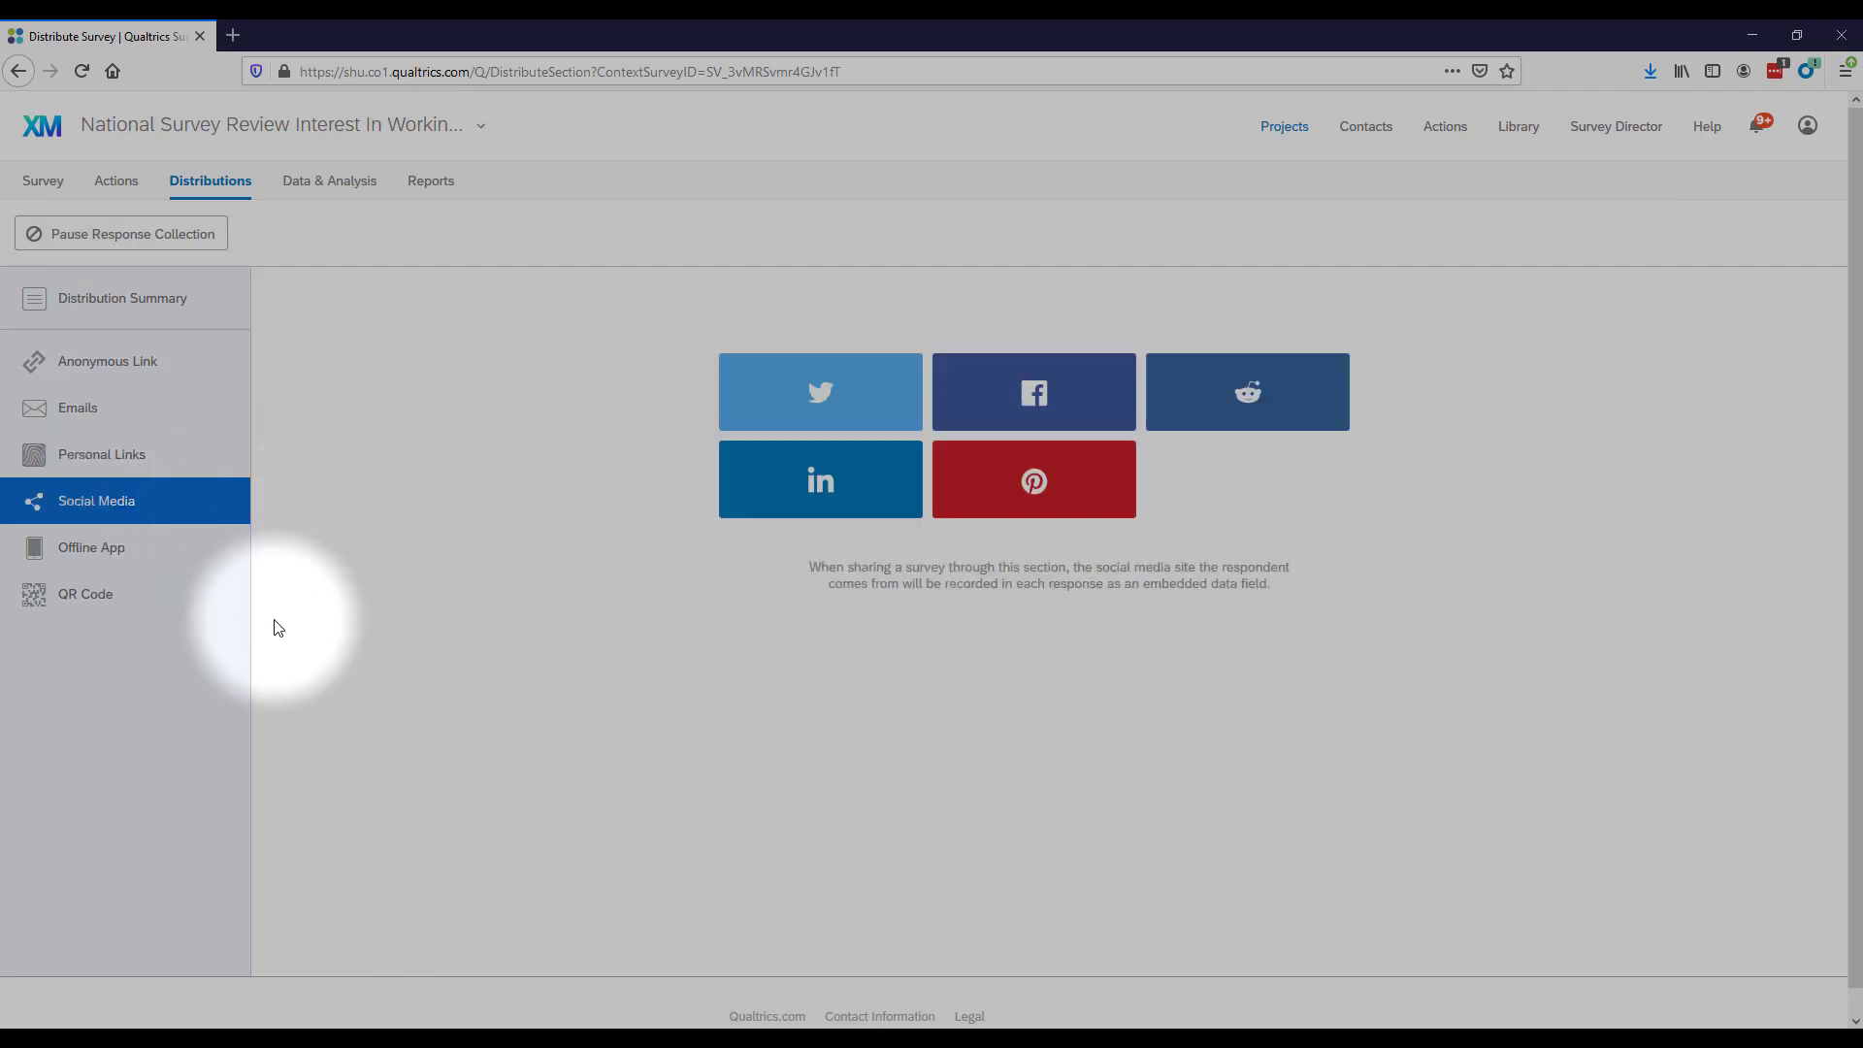
left_click(180, 607)
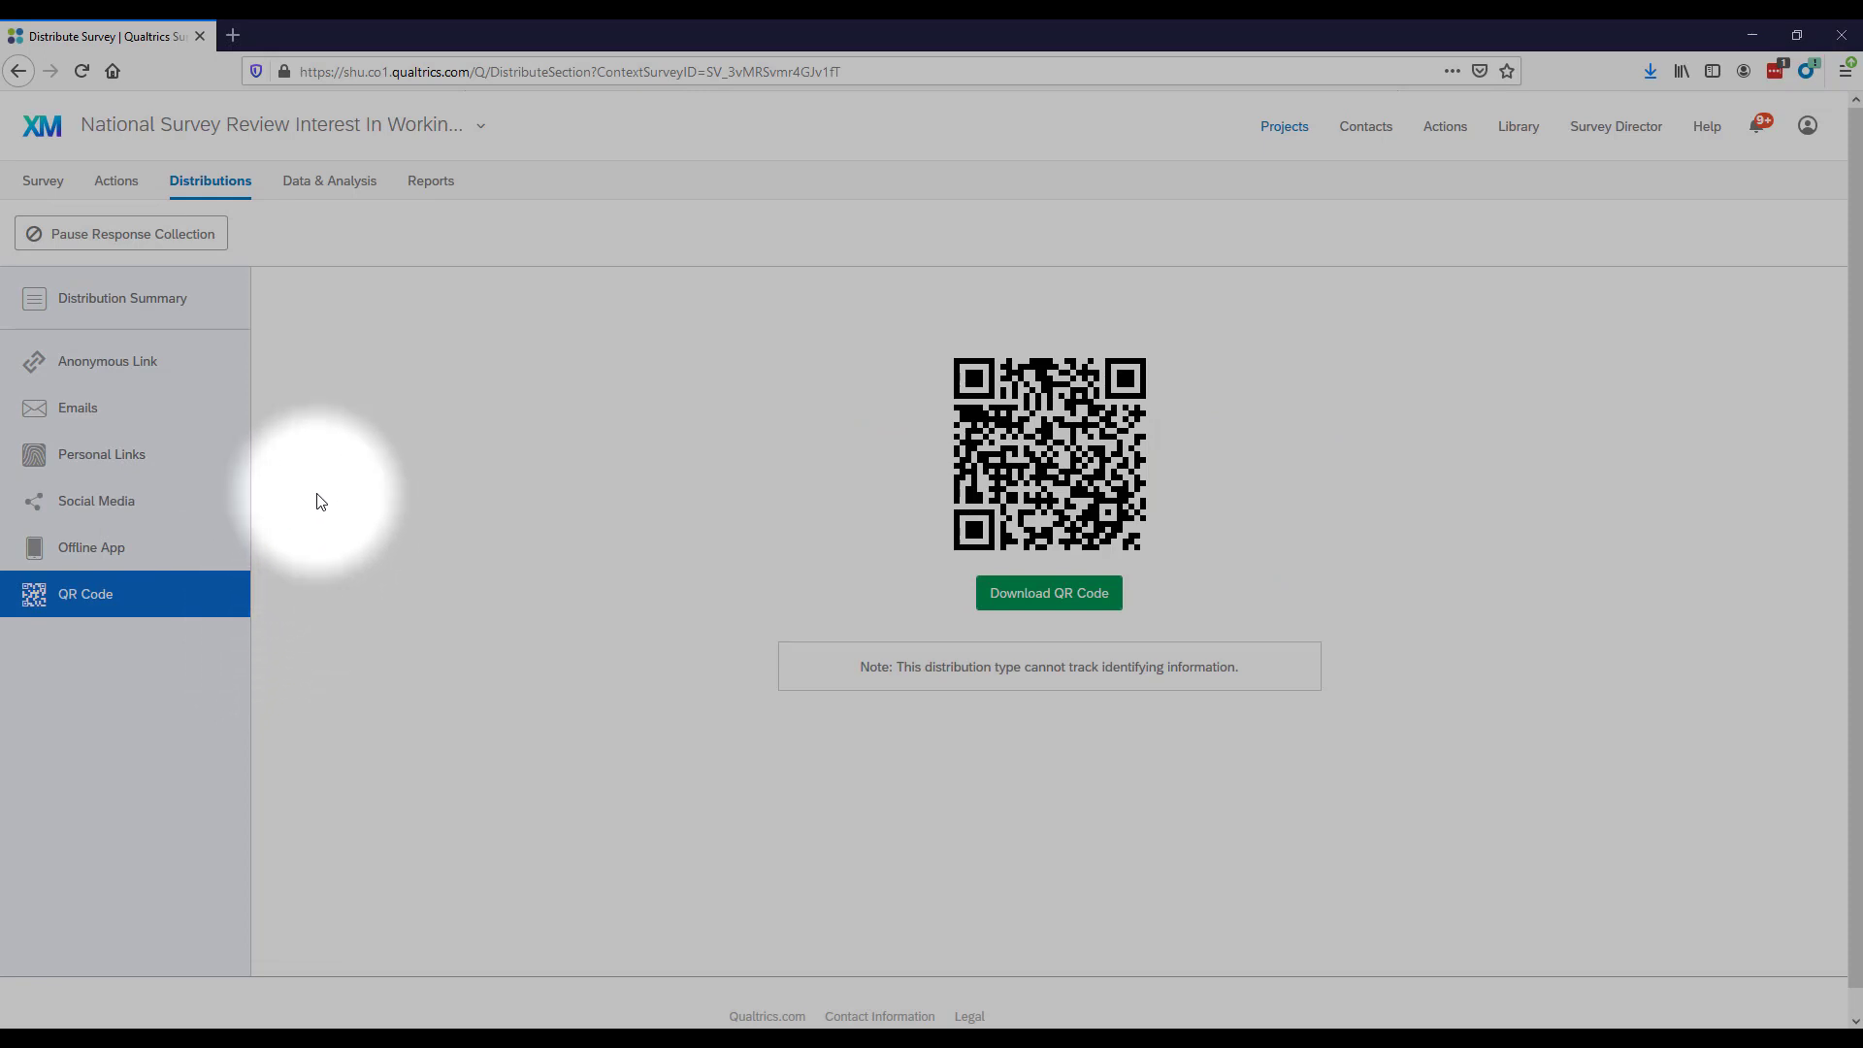
Compose an email distribution addressed to the entire Fall 2020 ELMP 8890 Survey Research contact list from the personal library.
left_click(162, 414)
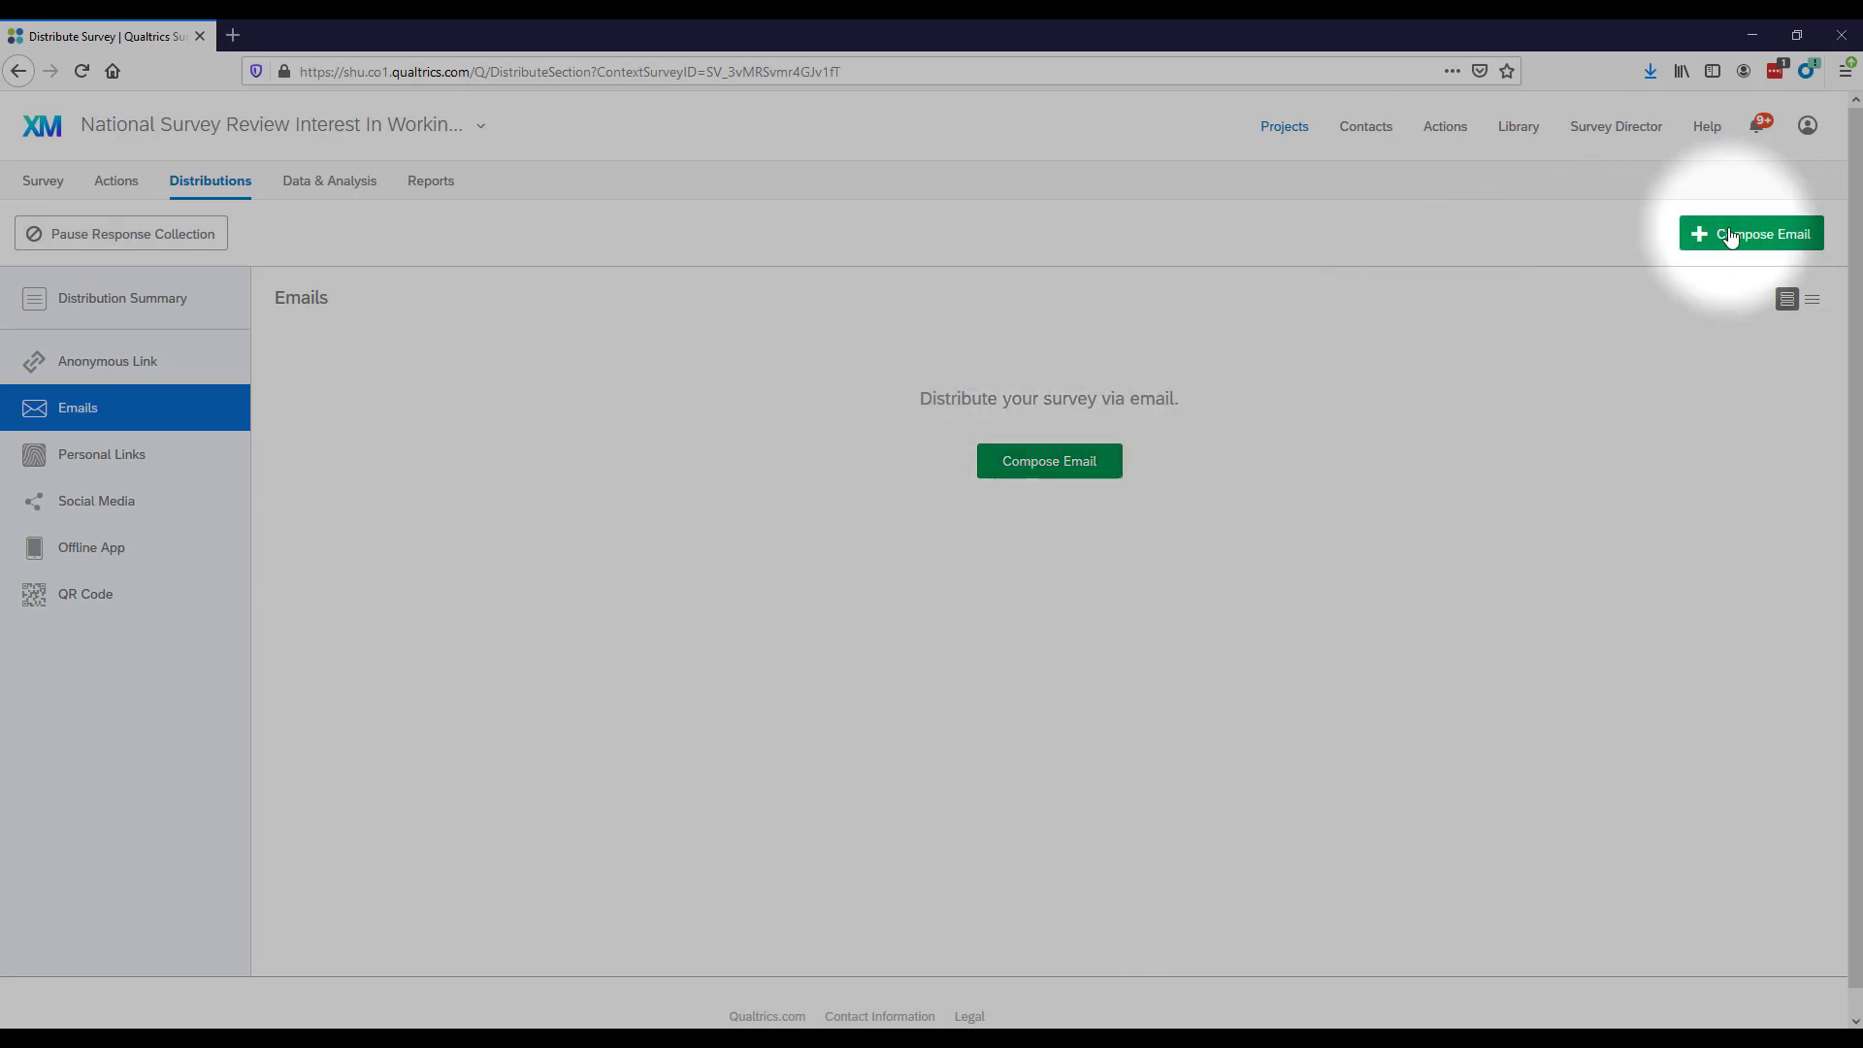
left_click(1073, 463)
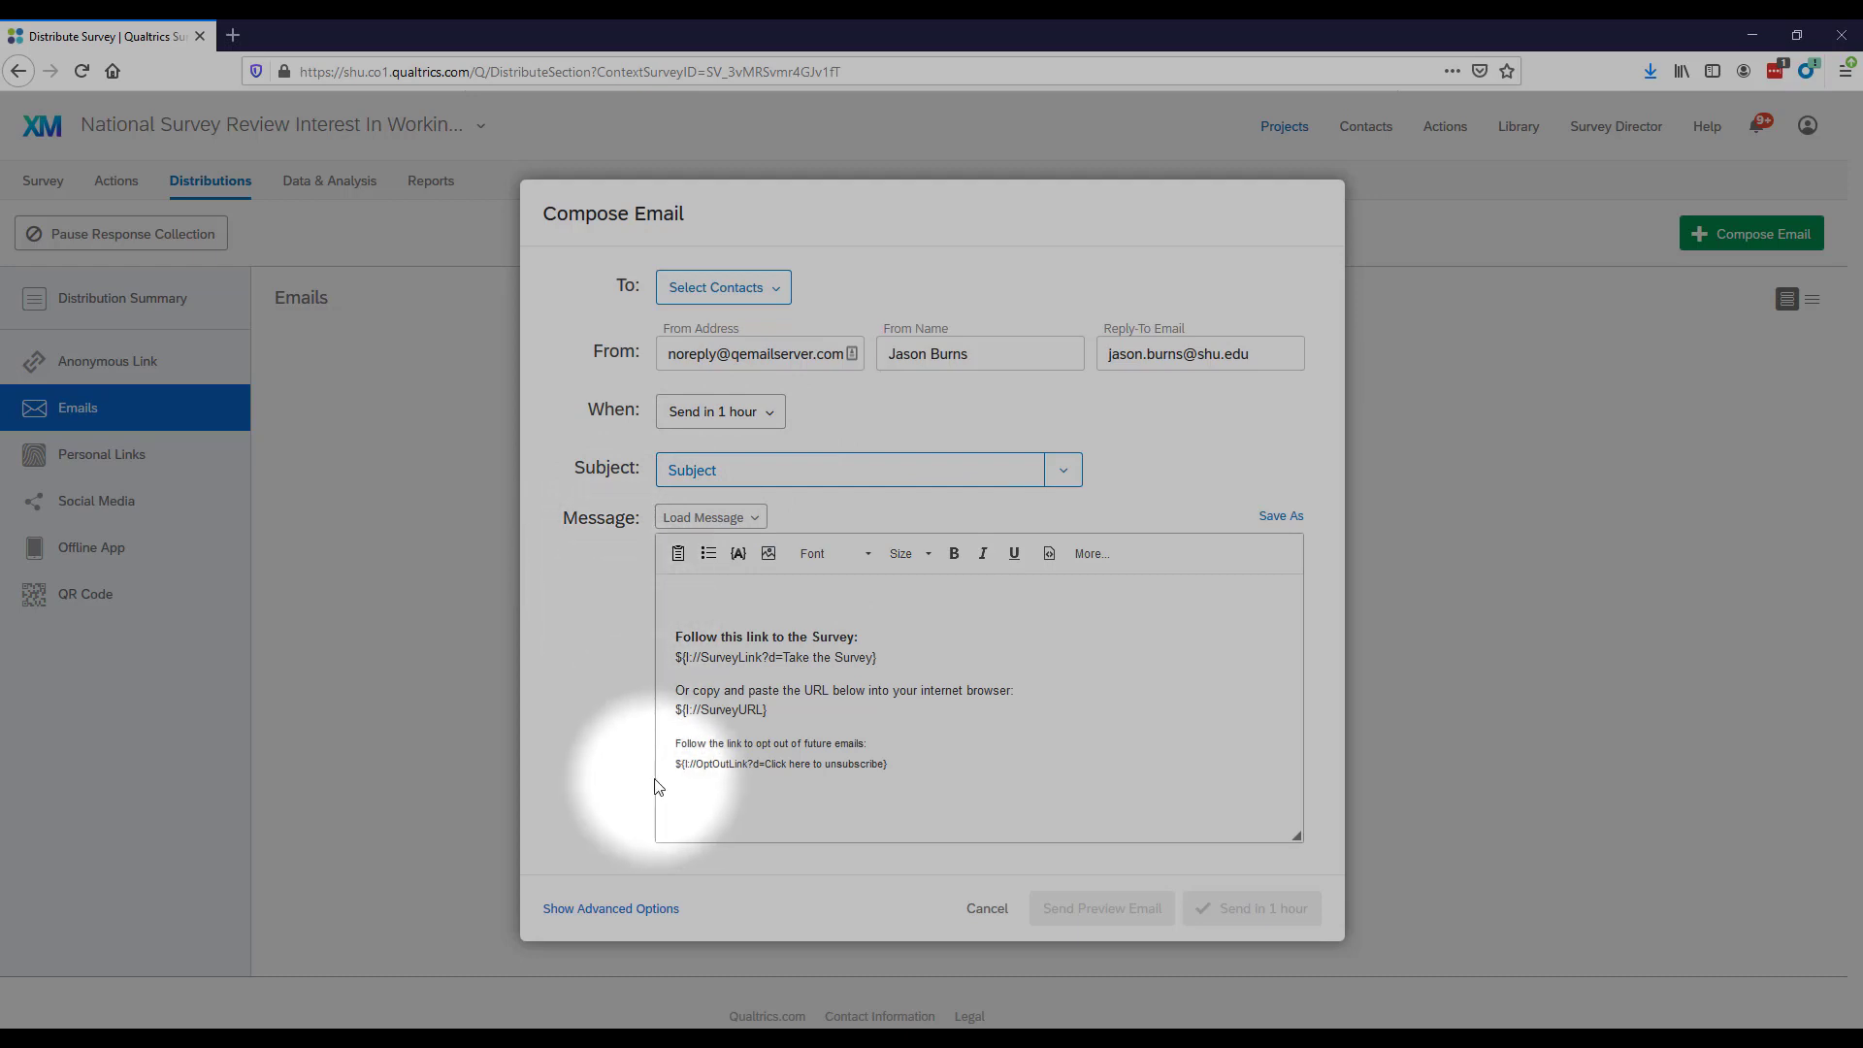
left_click(776, 289)
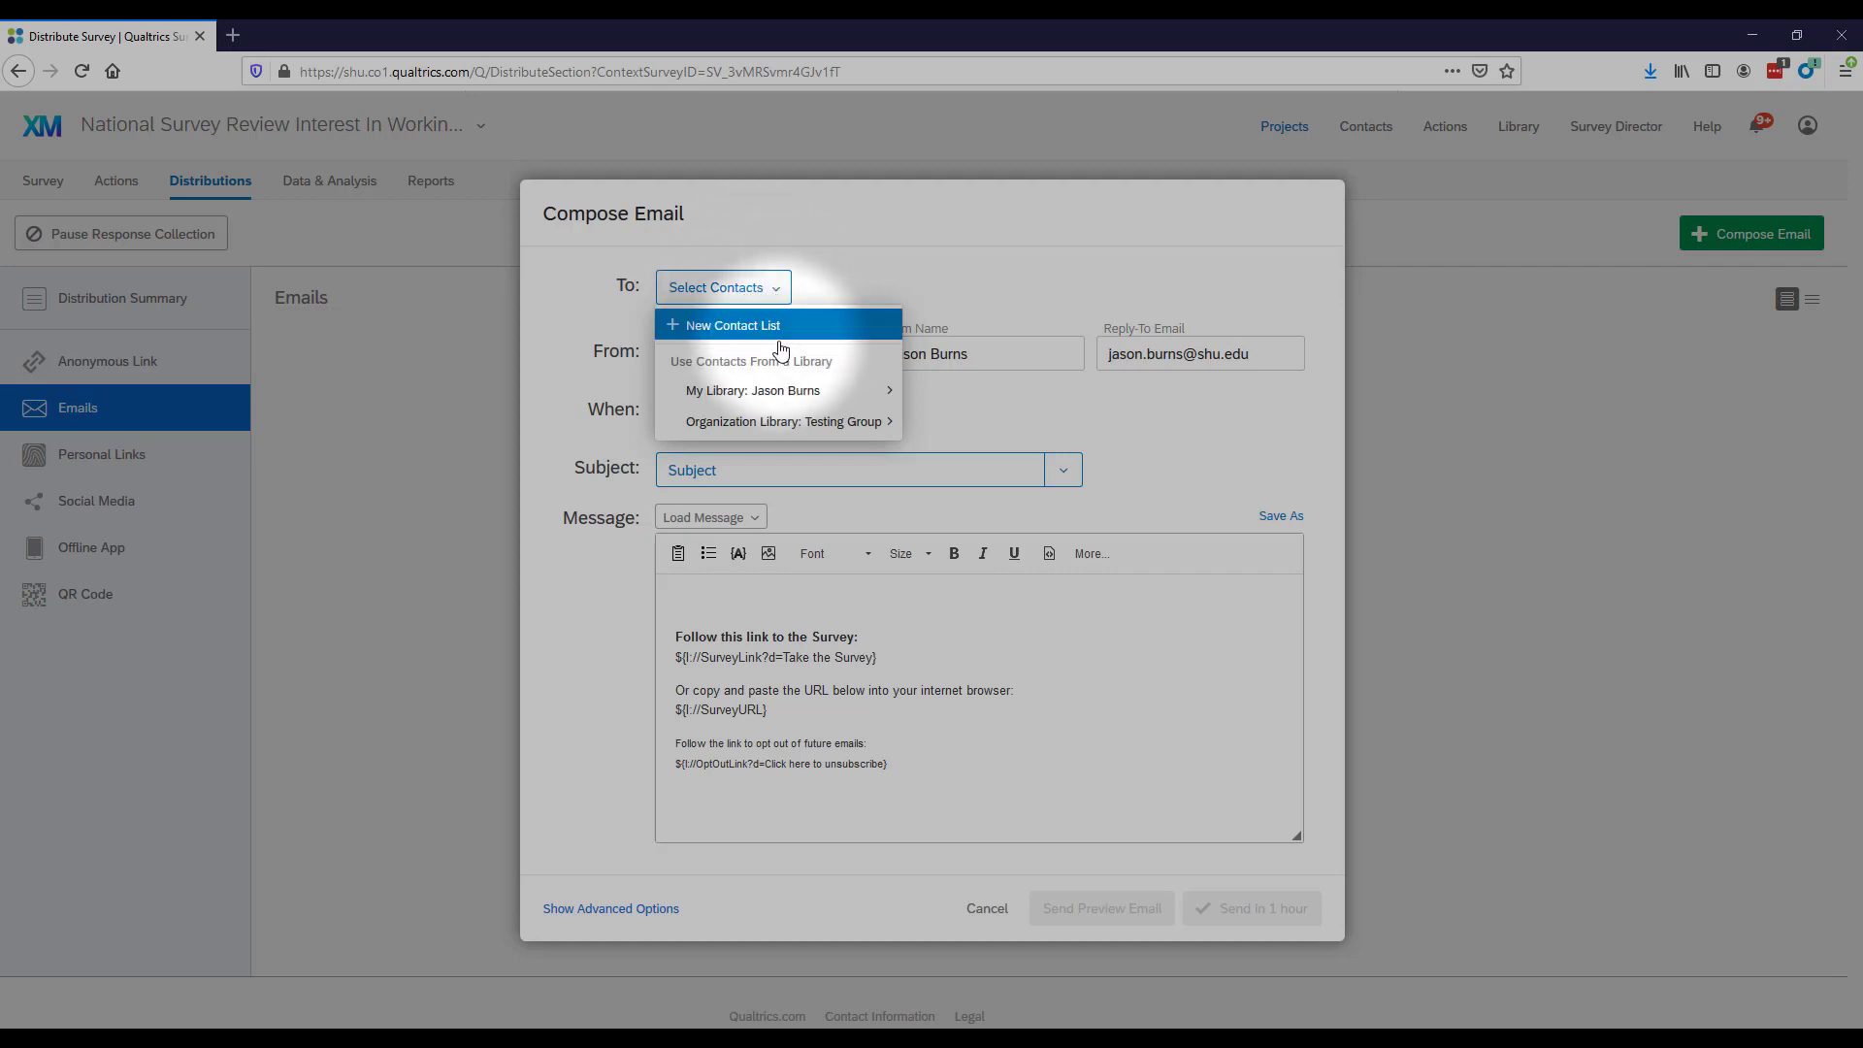
mouse_move(874, 401)
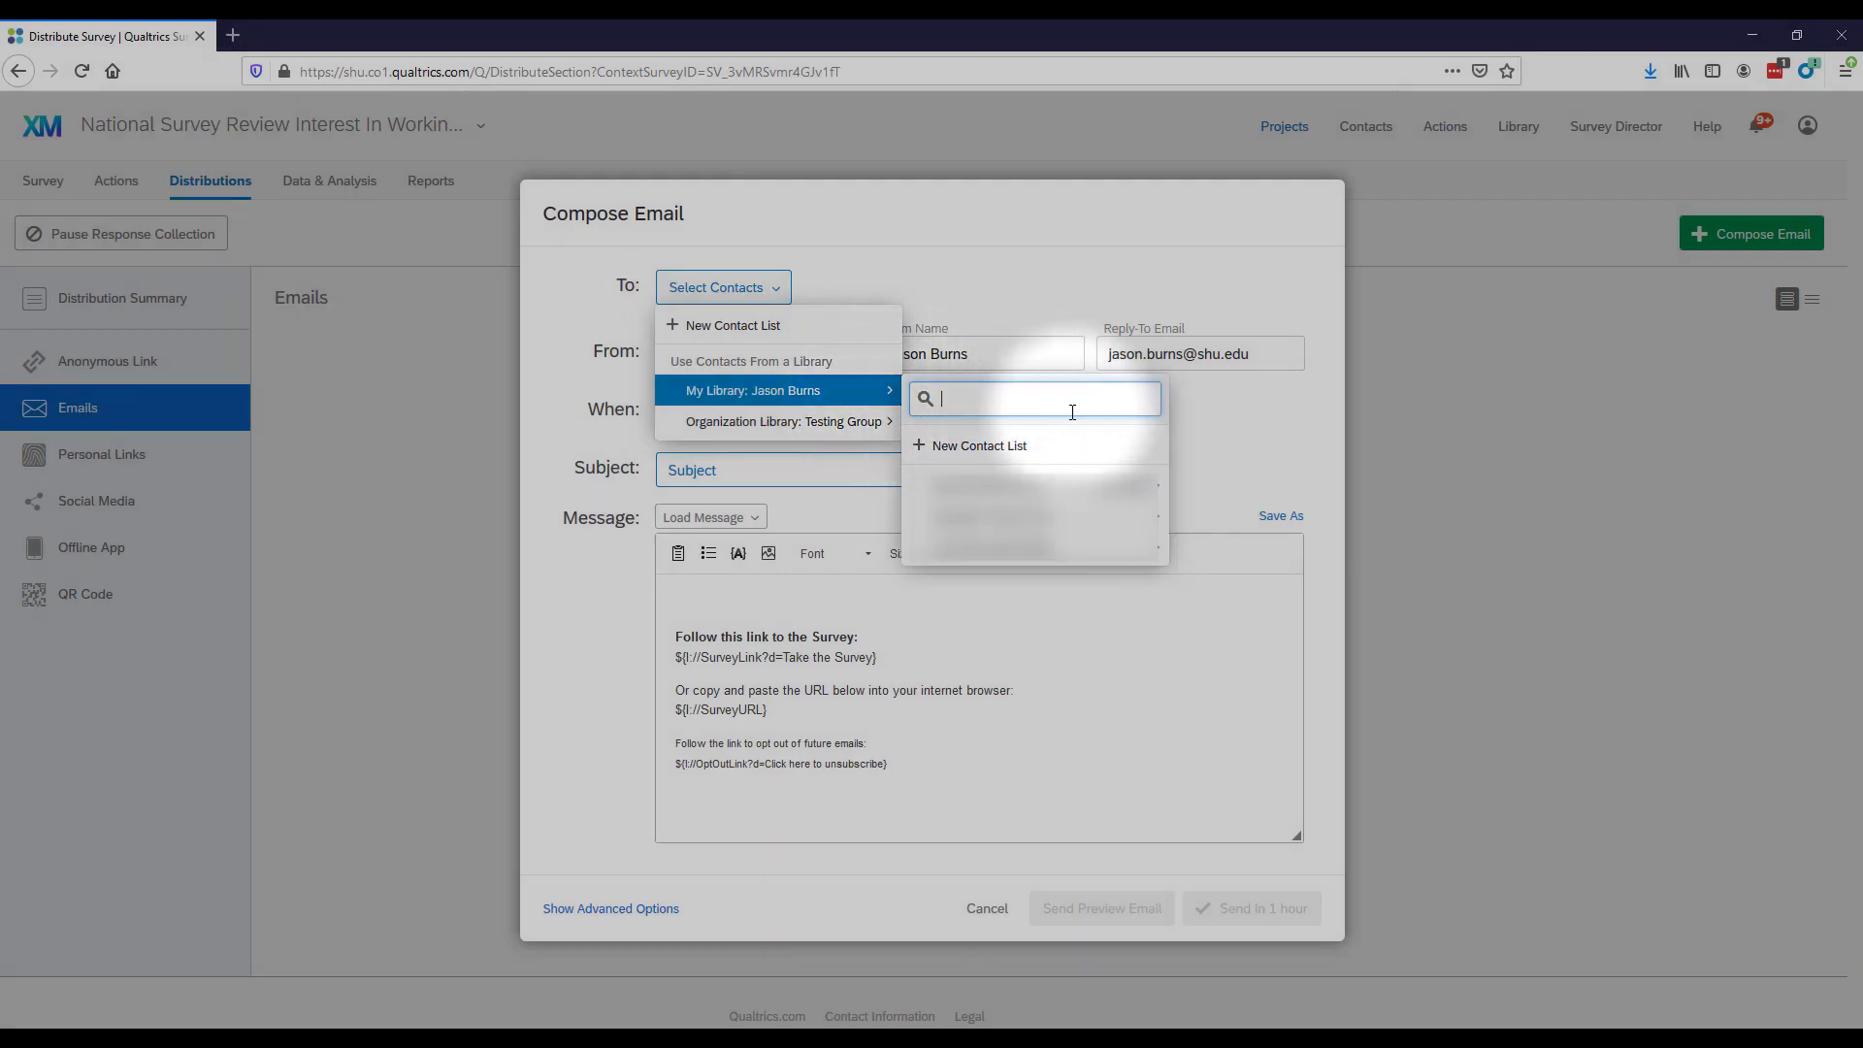
mouse_move(1112, 484)
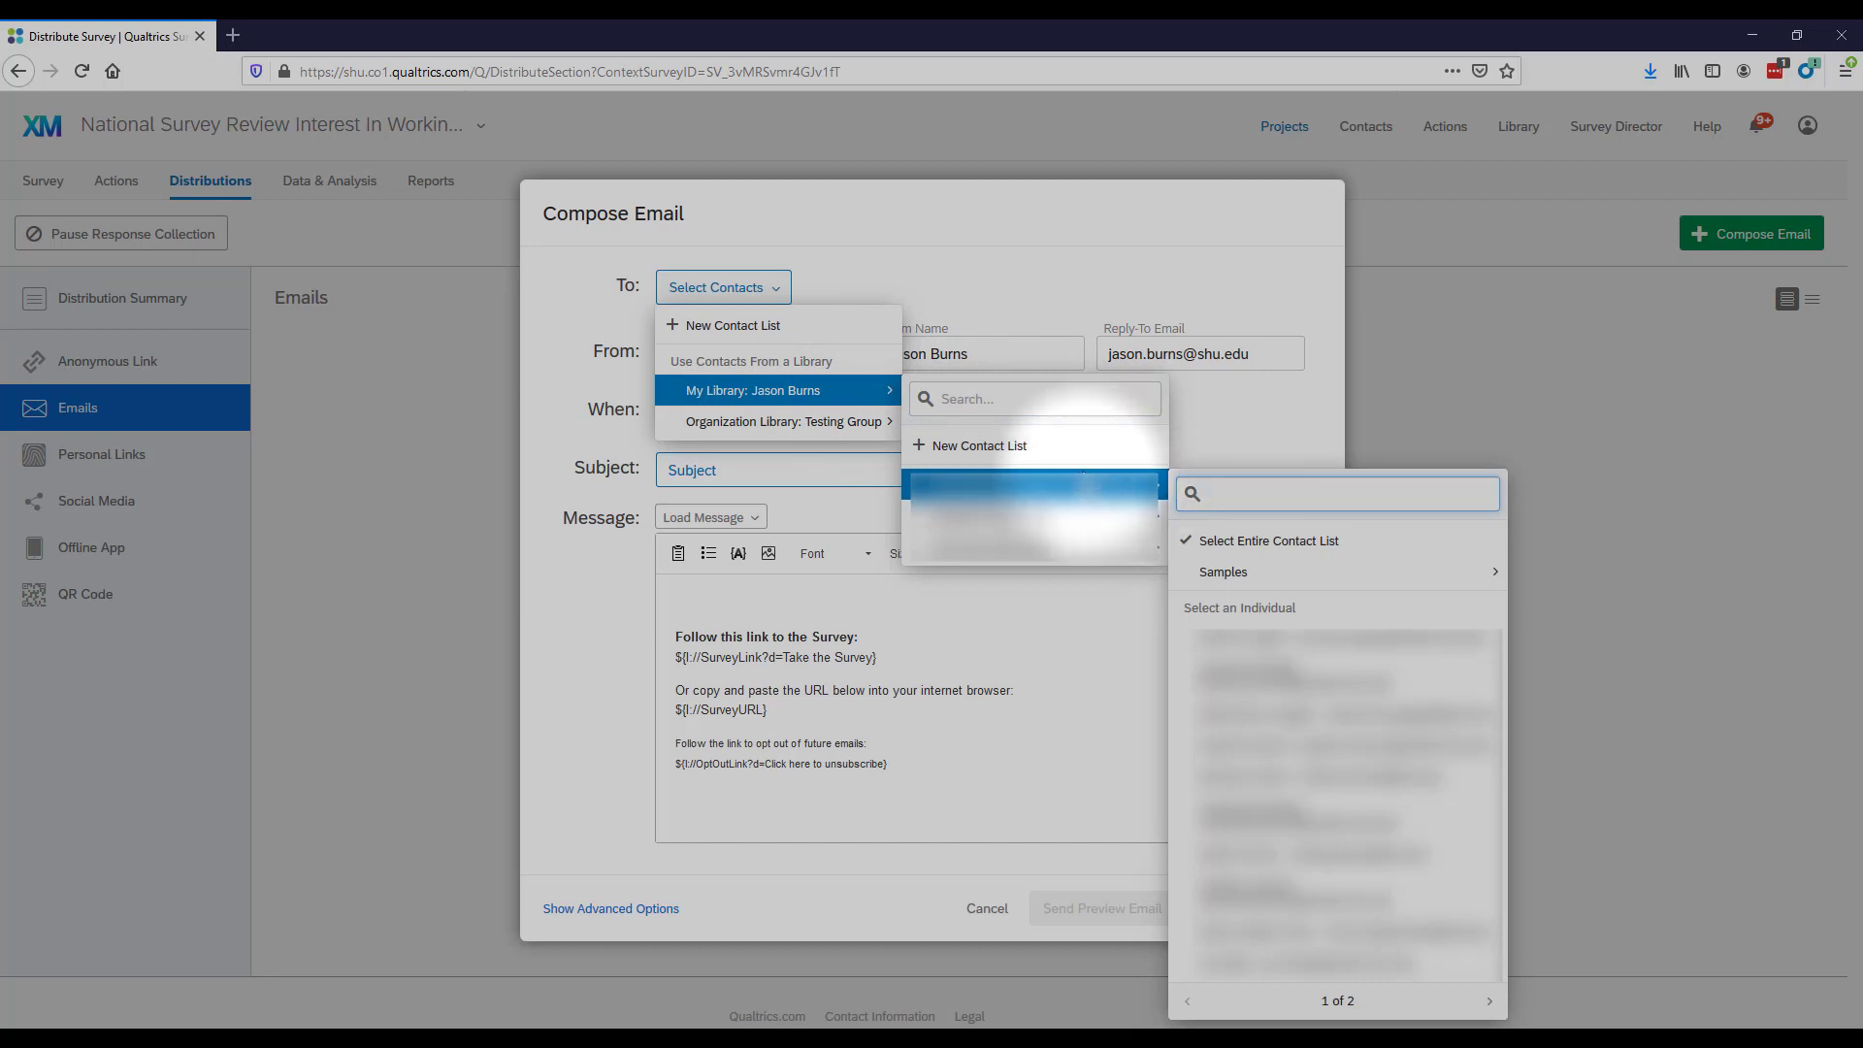
left_click(1294, 542)
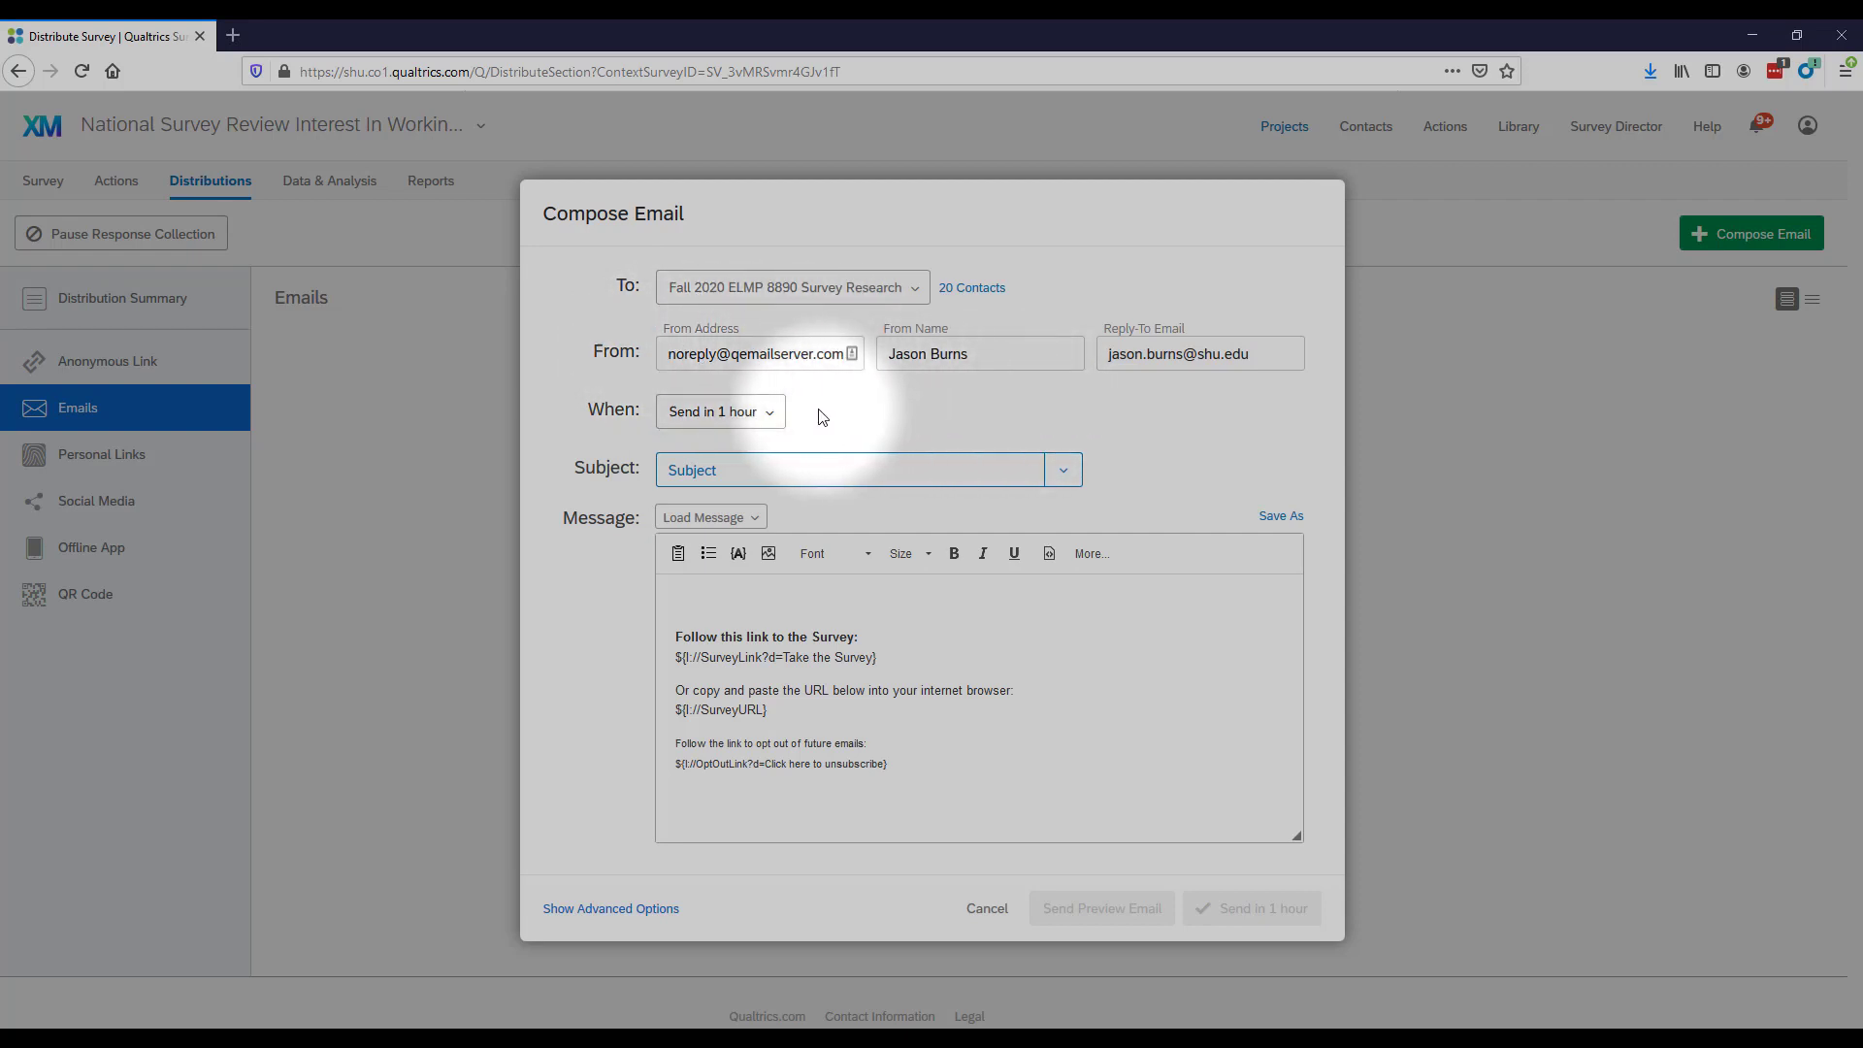
Switch the email's send time to a custom schedule and look at its date and time settings.
left_click(773, 413)
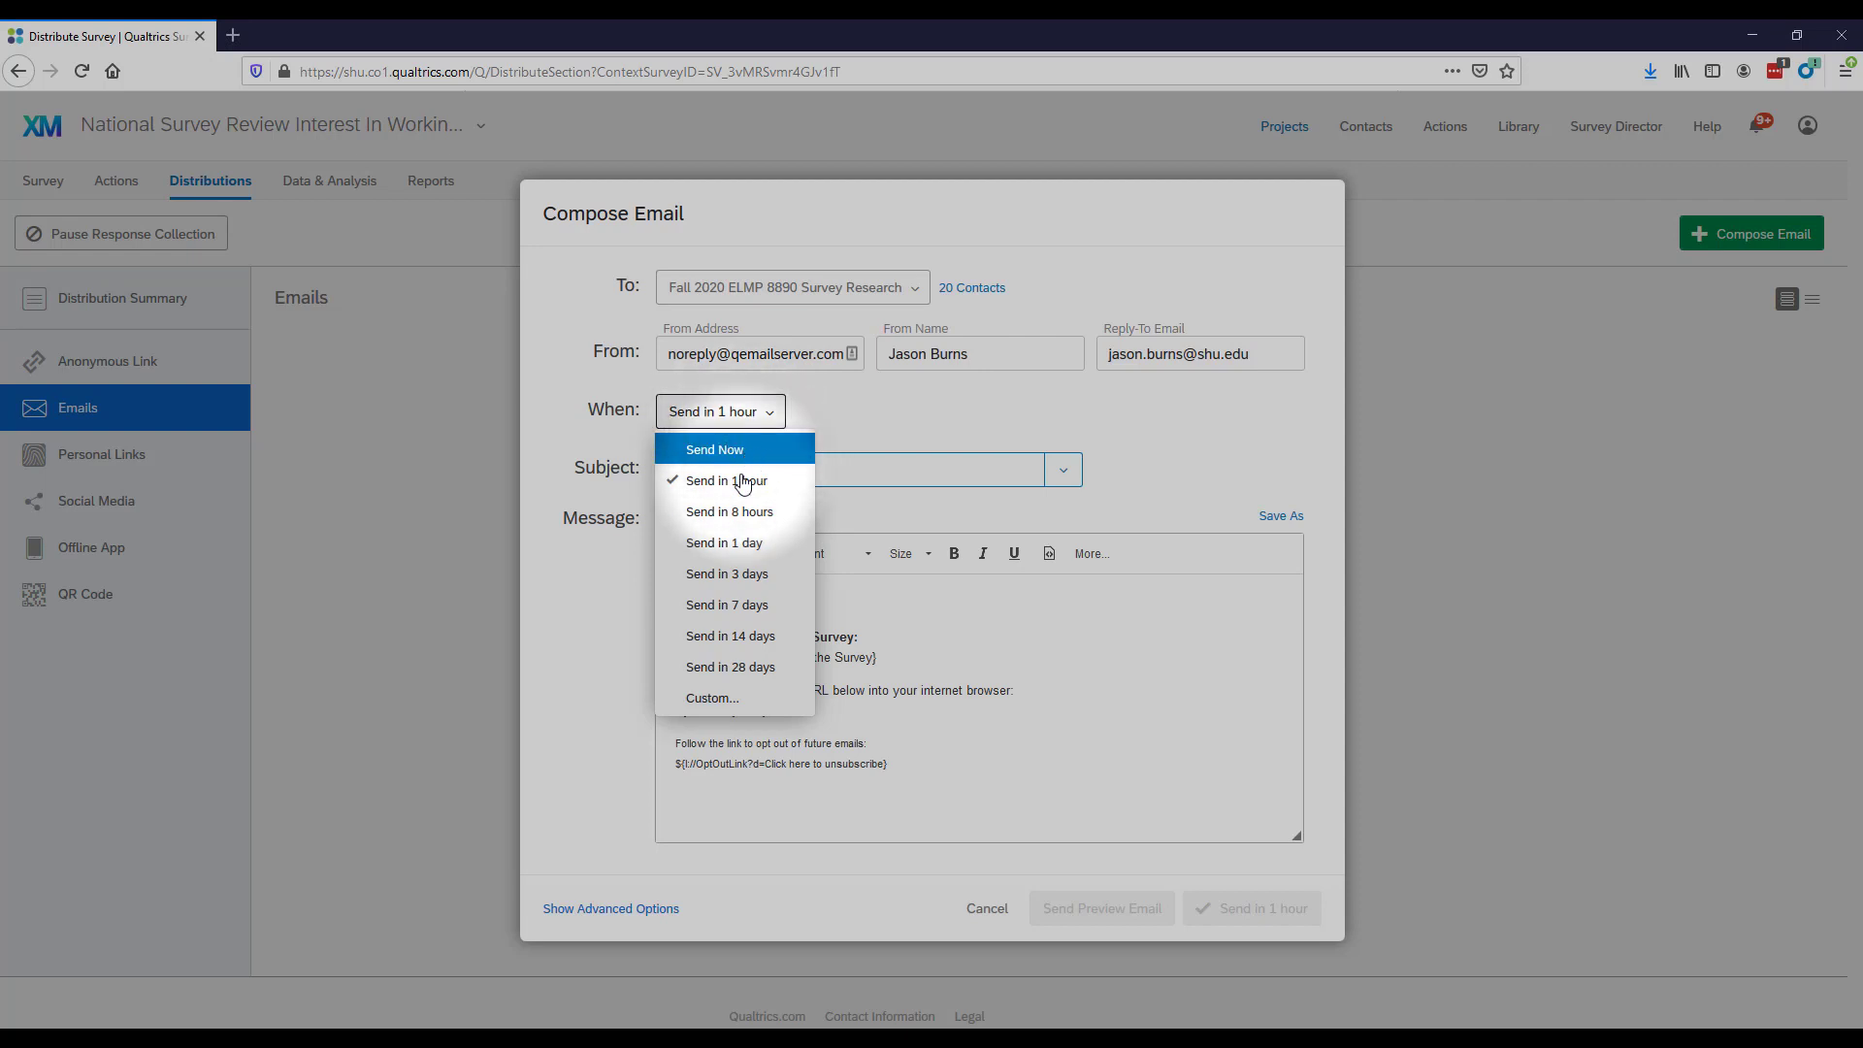
left_click(718, 701)
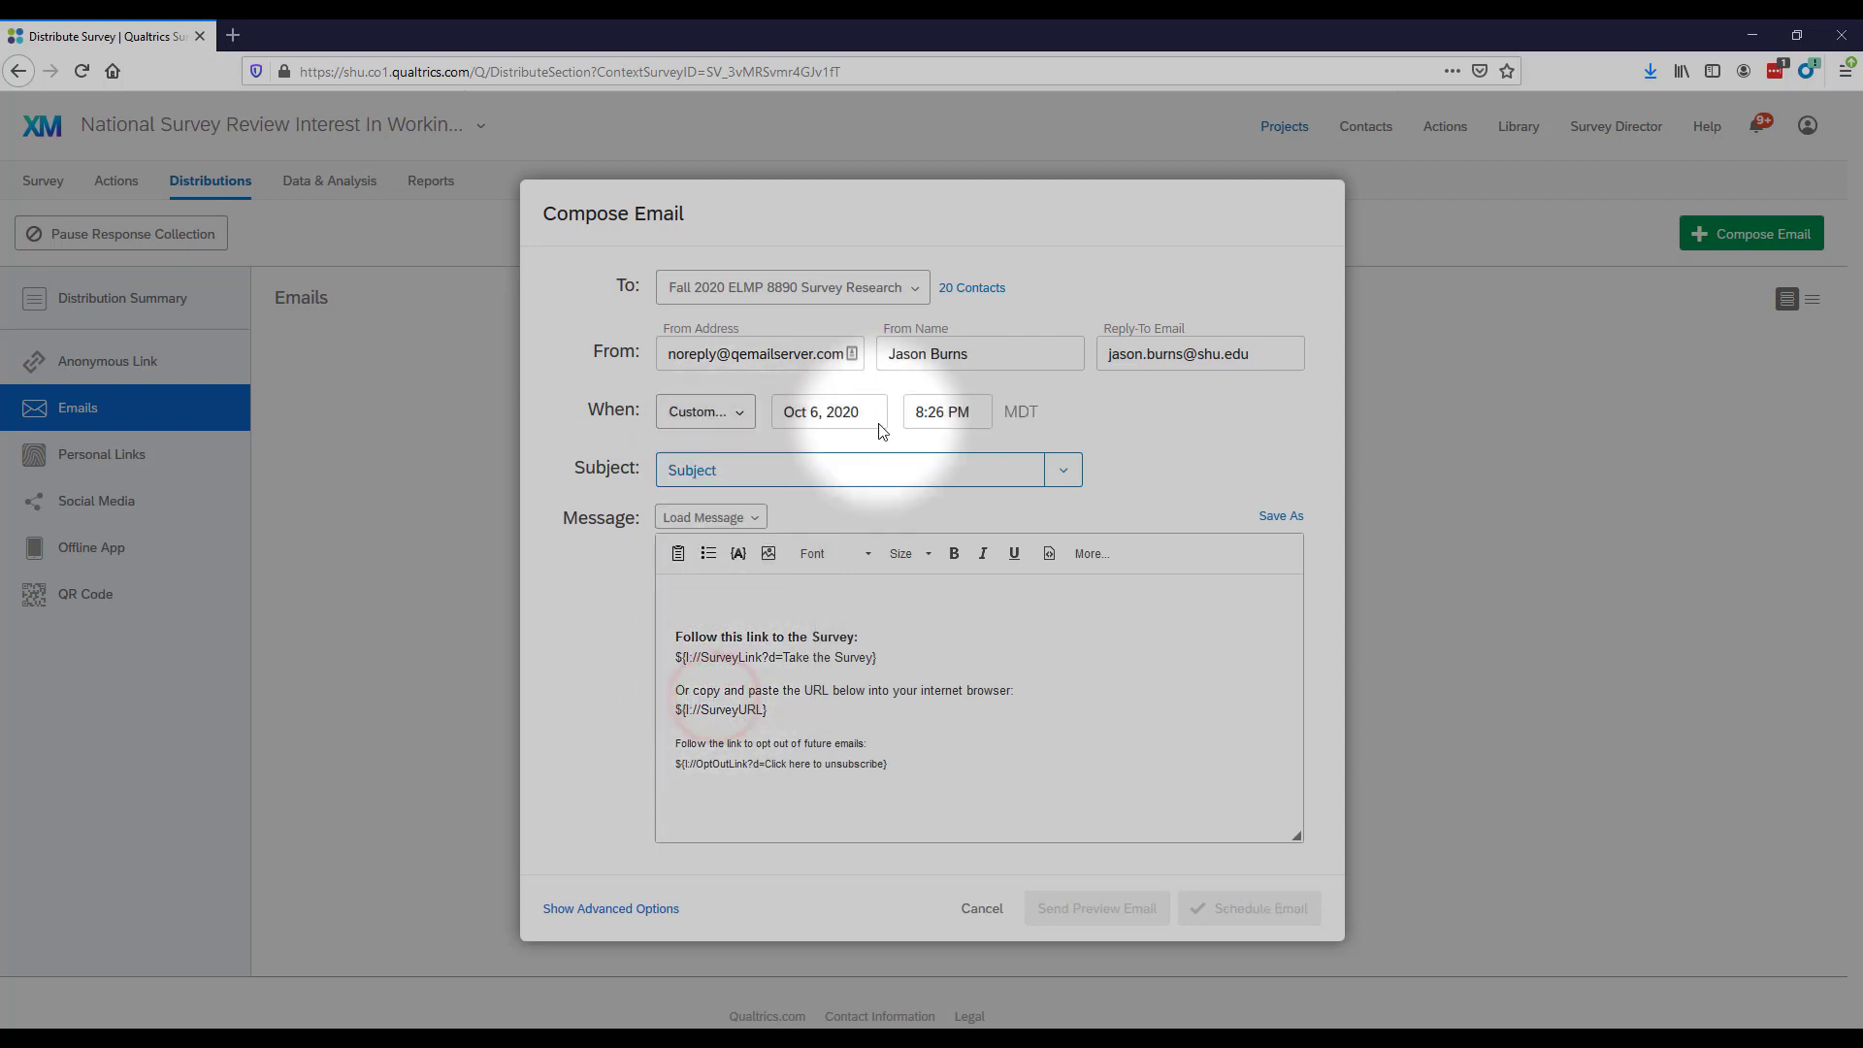
left_click(825, 412)
left_click(939, 412)
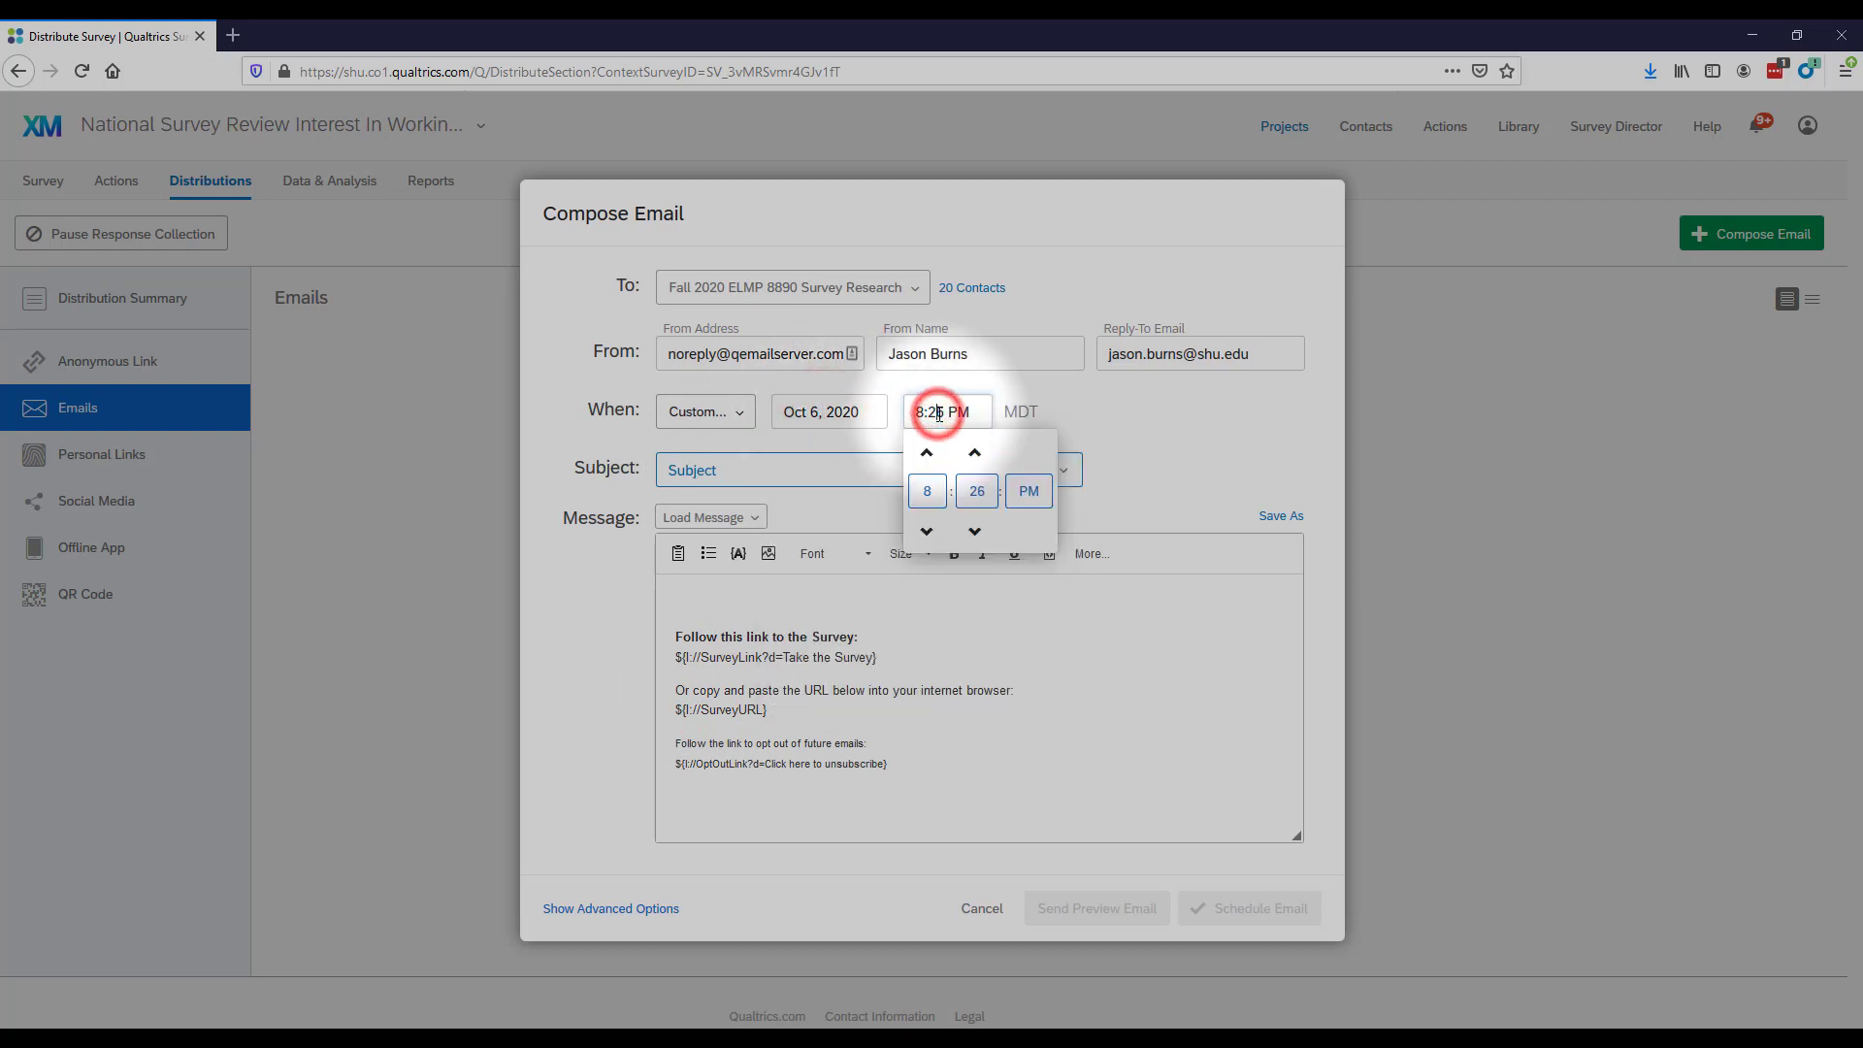
left_click(967, 413)
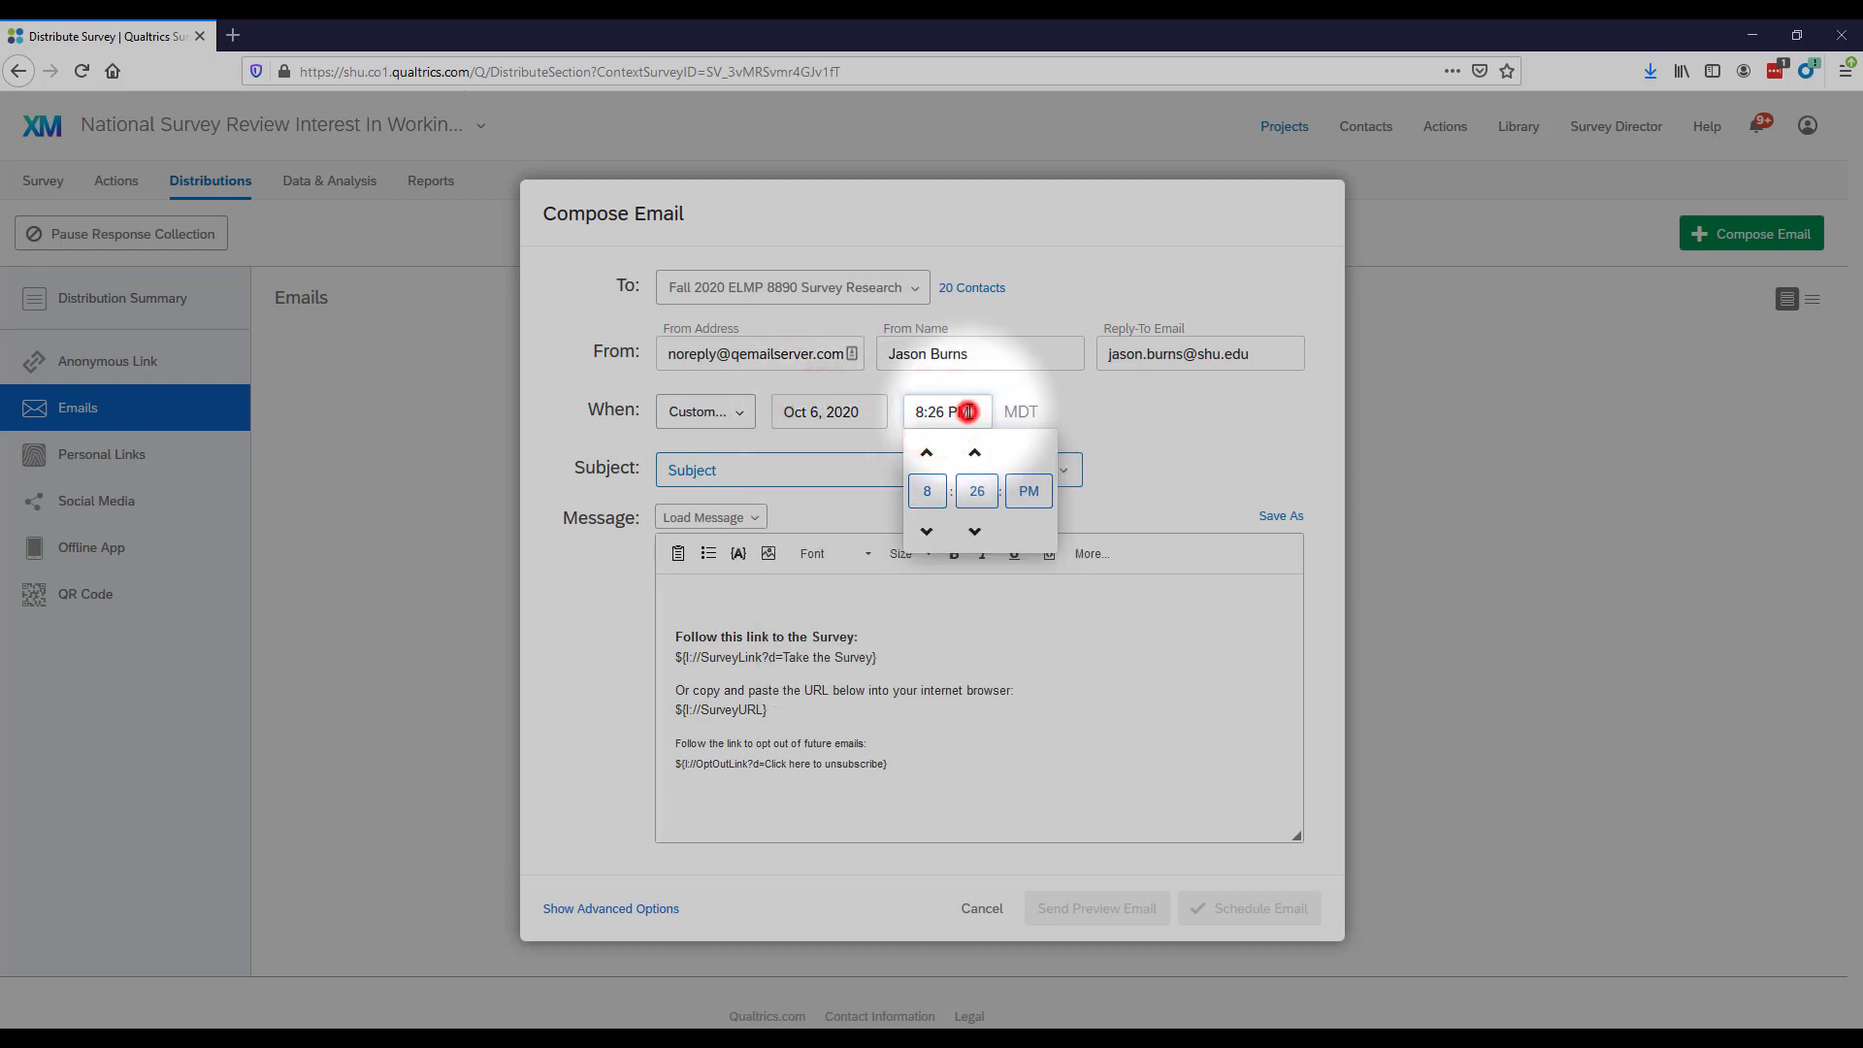
Set the survey email to be sent immediately with the Send Now timing.
left_click(723, 412)
left_click(721, 416)
left_click(715, 412)
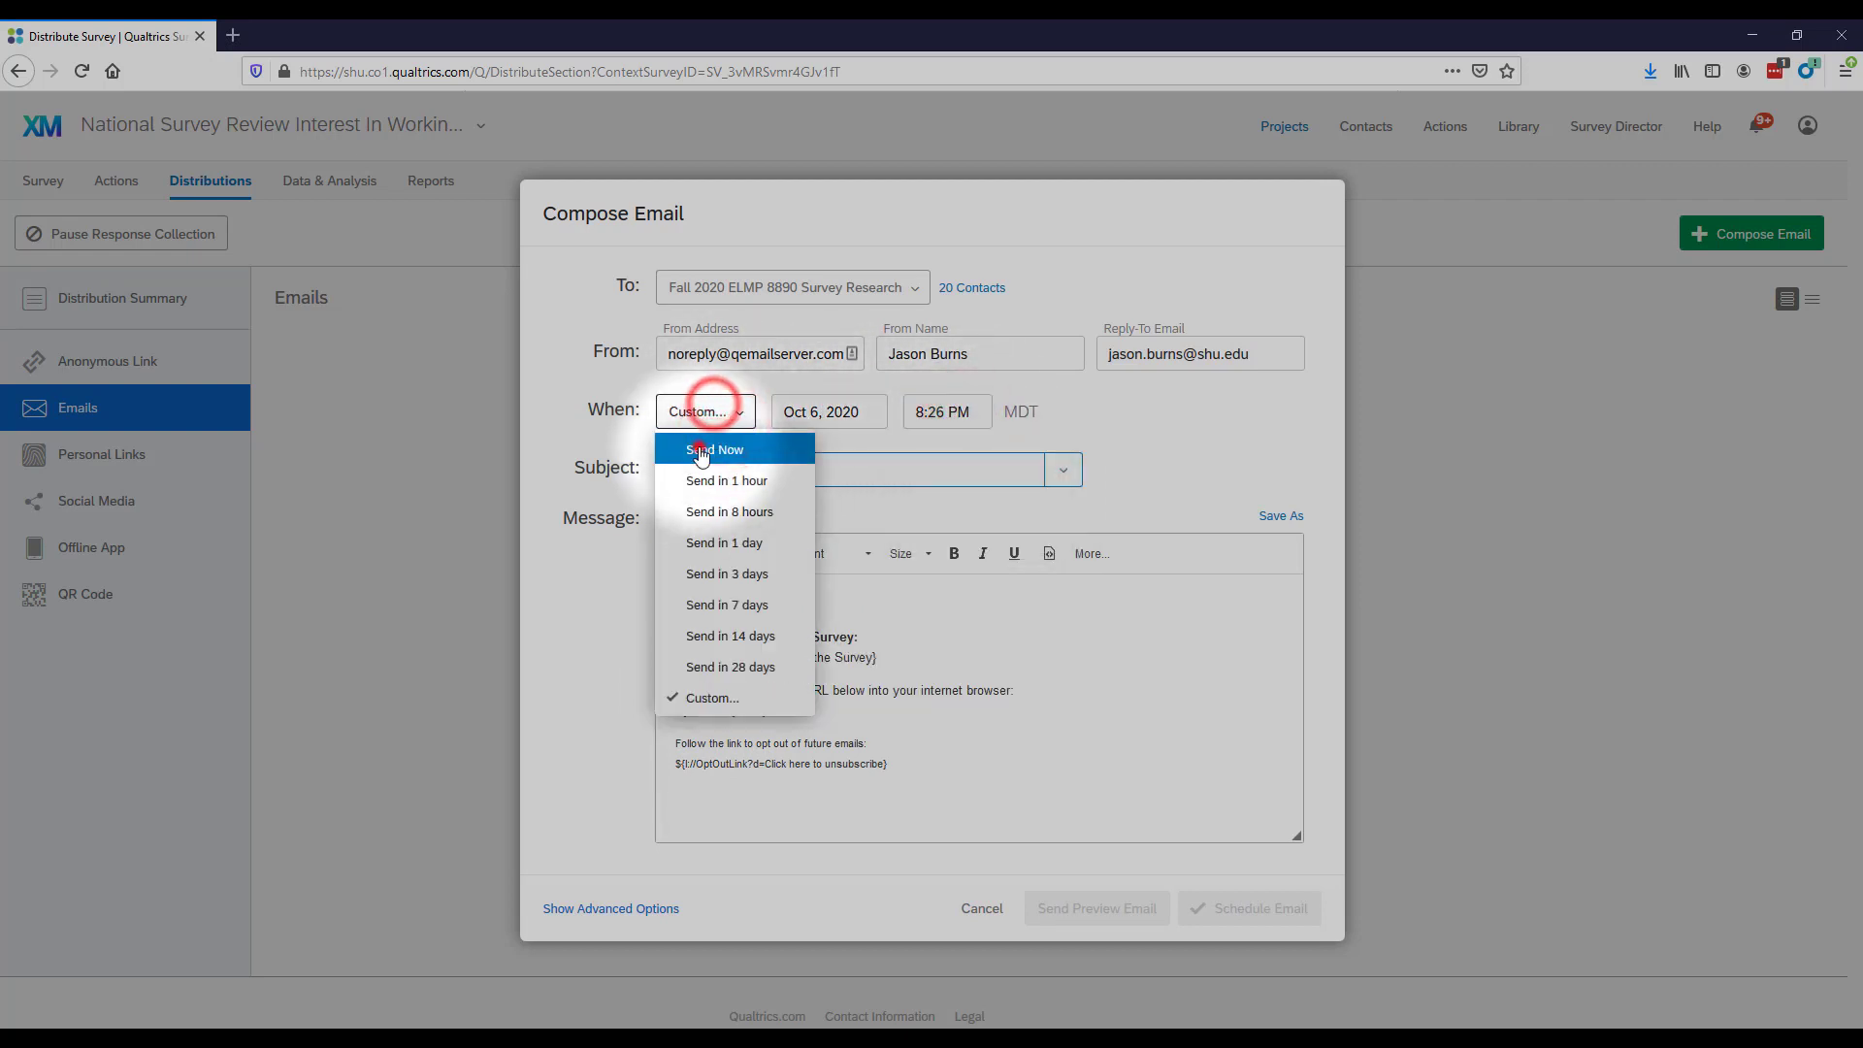
left_click(701, 449)
Enter the email subject "National Survey Review Interest in Working In A Group Survey".
left_click(719, 469)
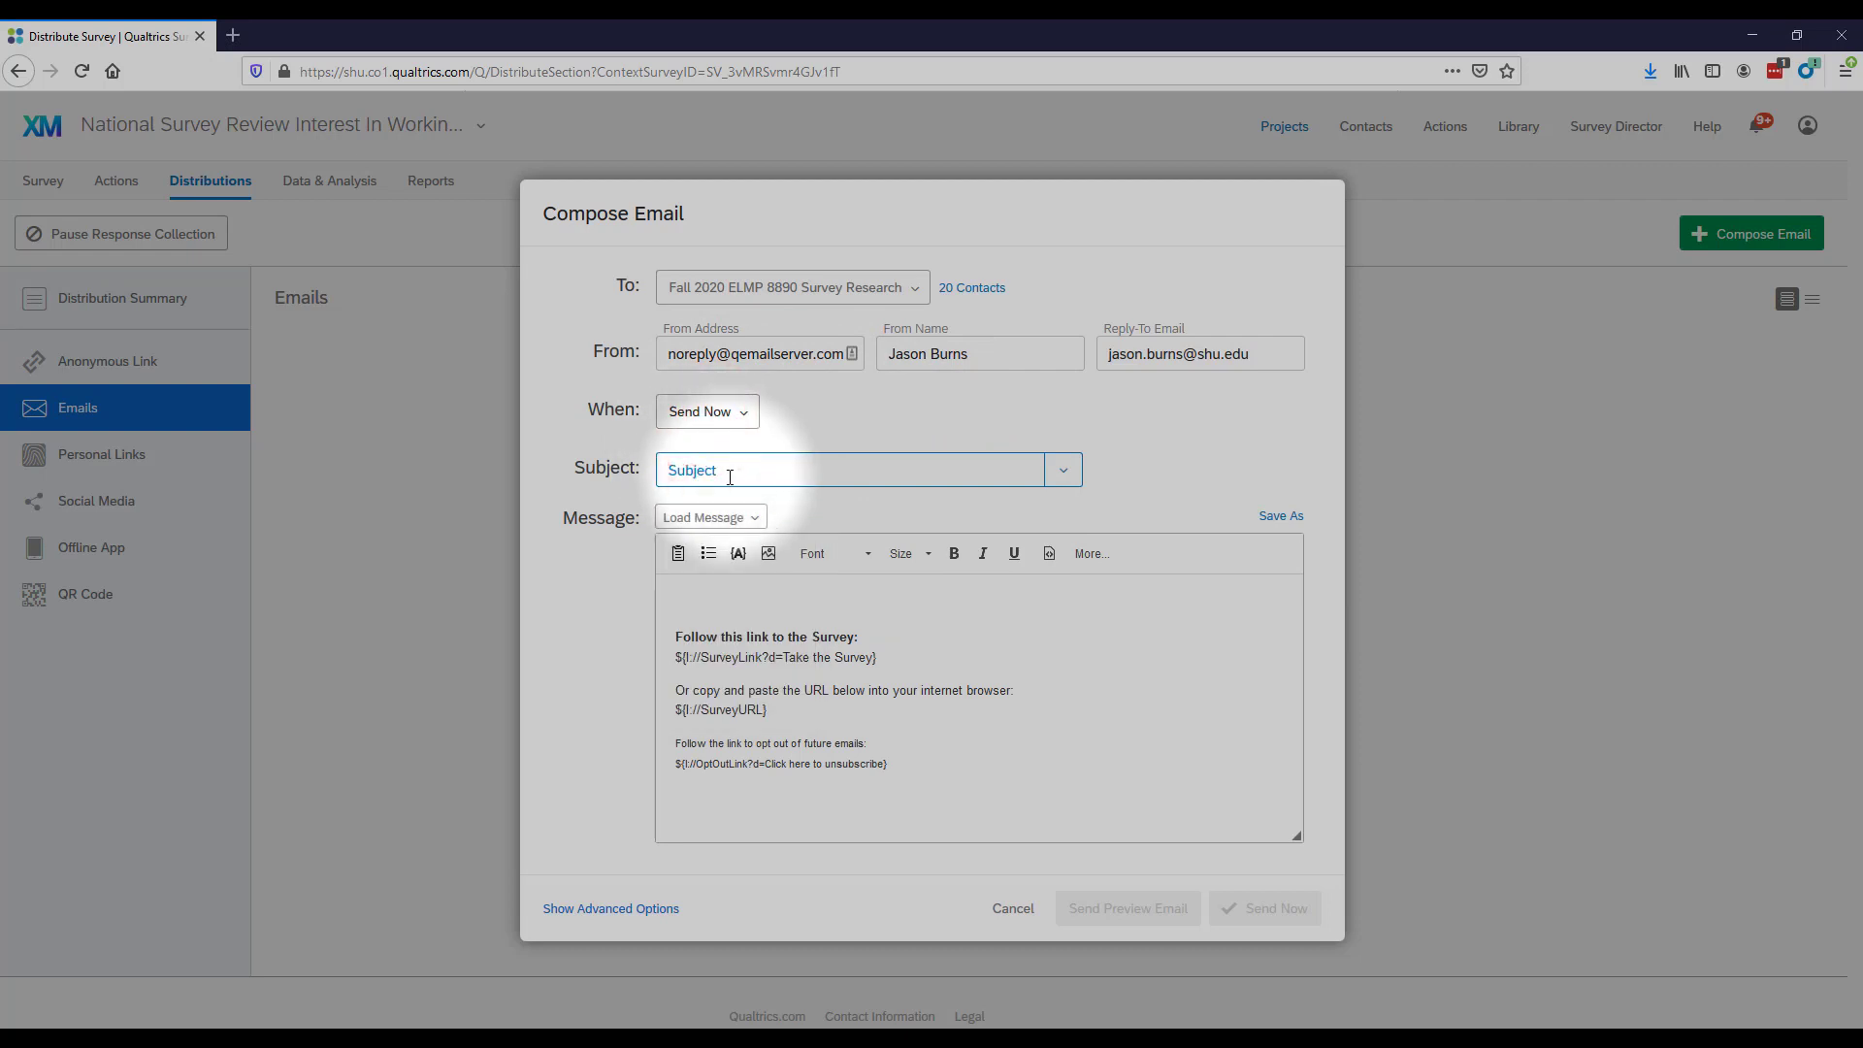
left_click(729, 477)
type("National S")
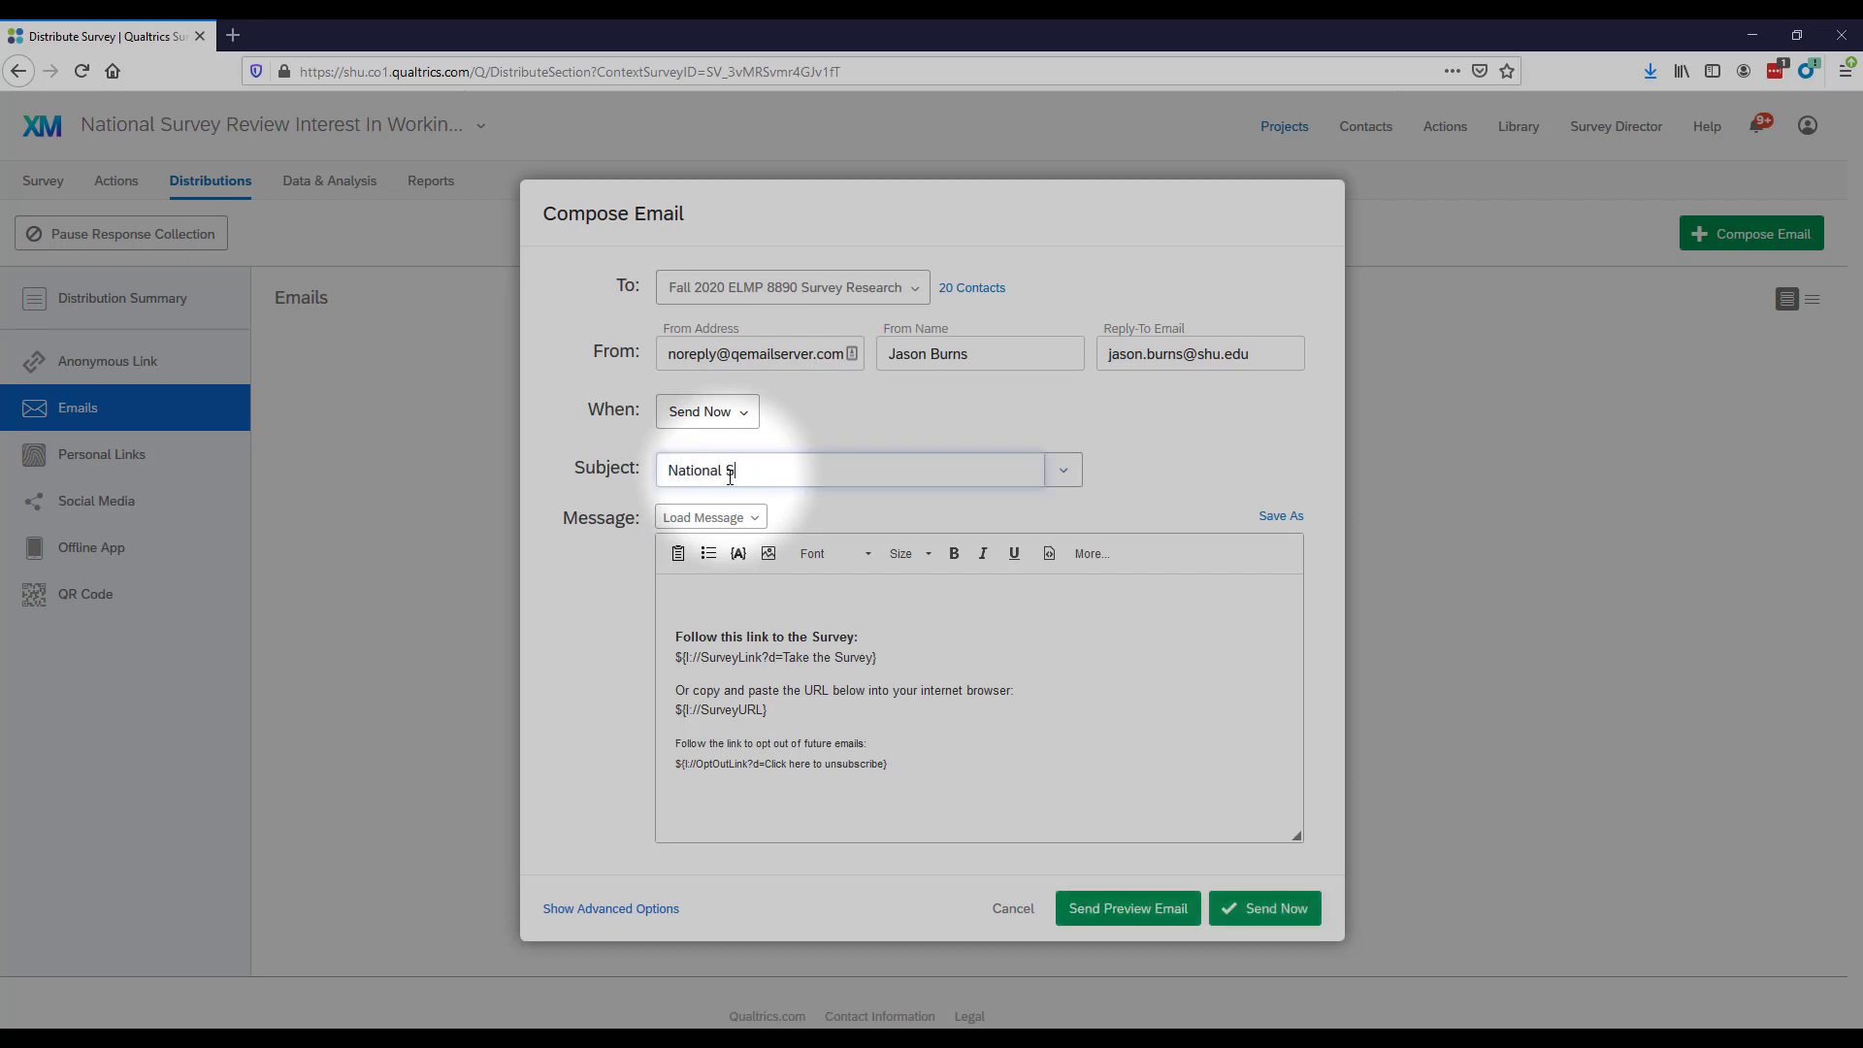
type("urvey Review Interest in Working In")
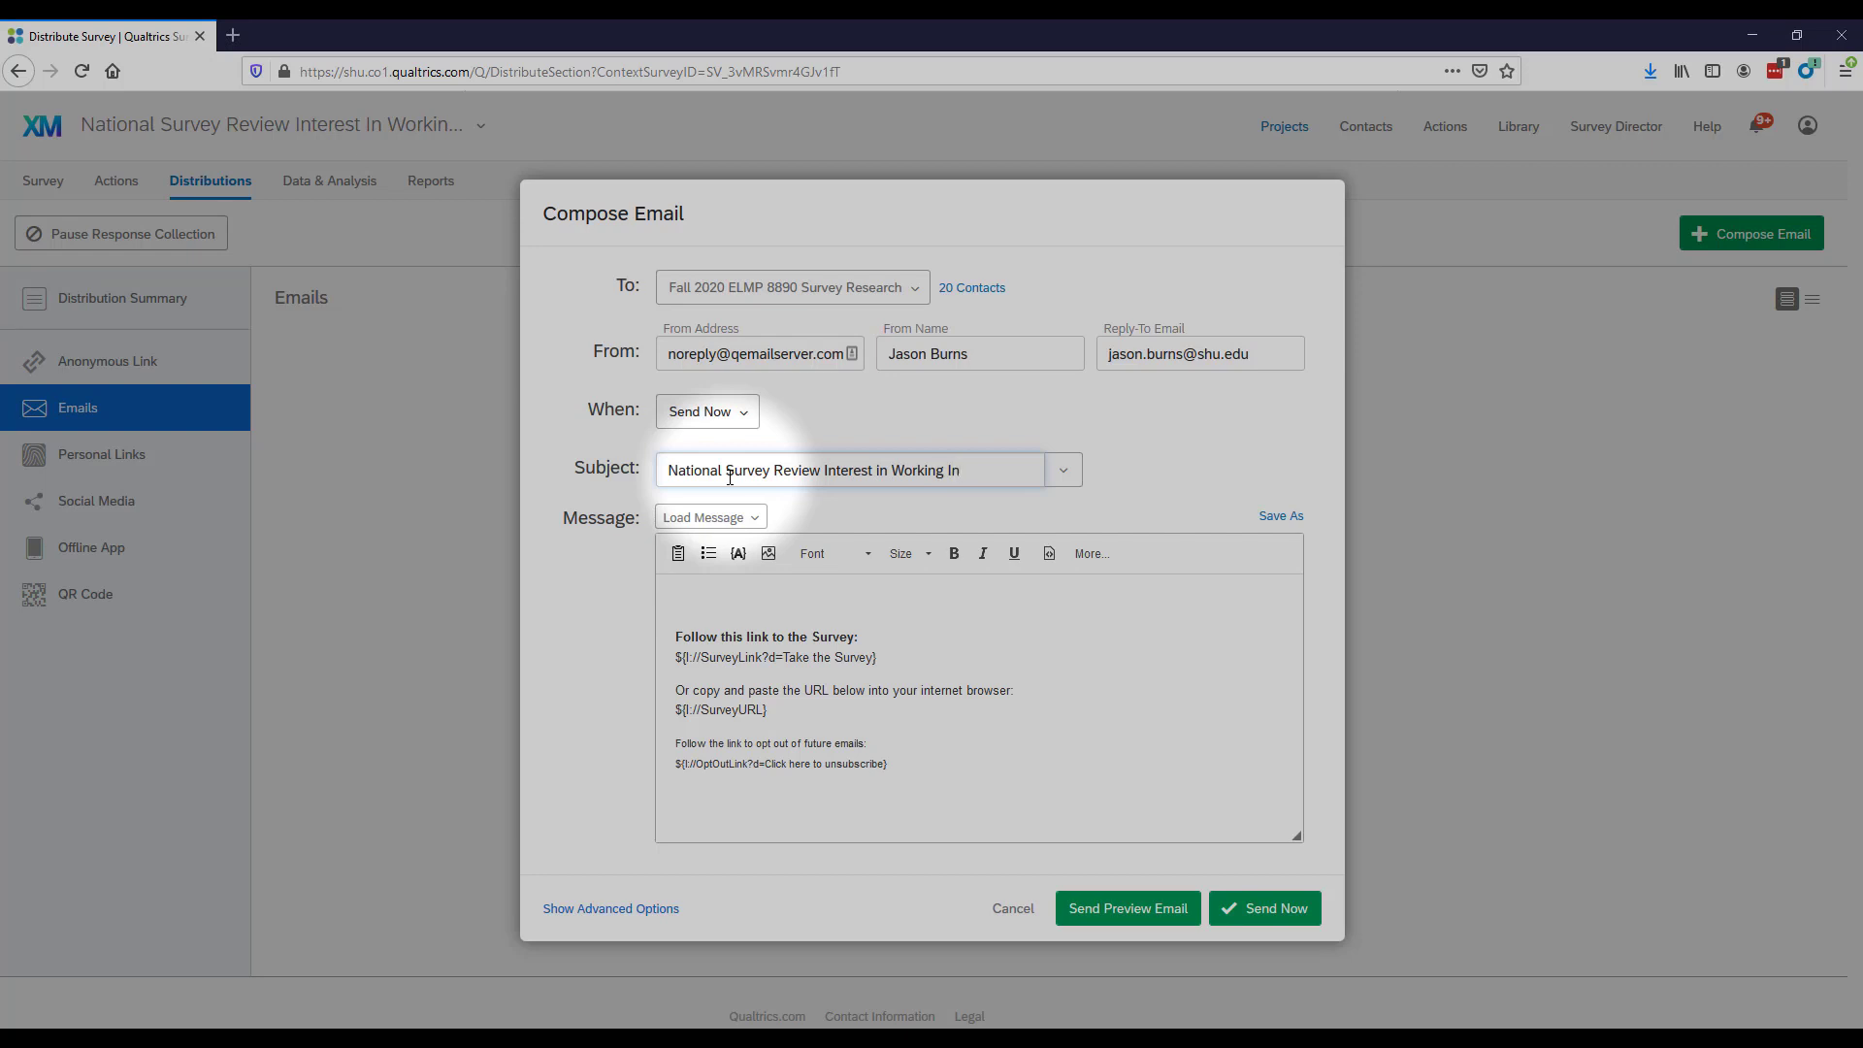
type(" A Group Survey")
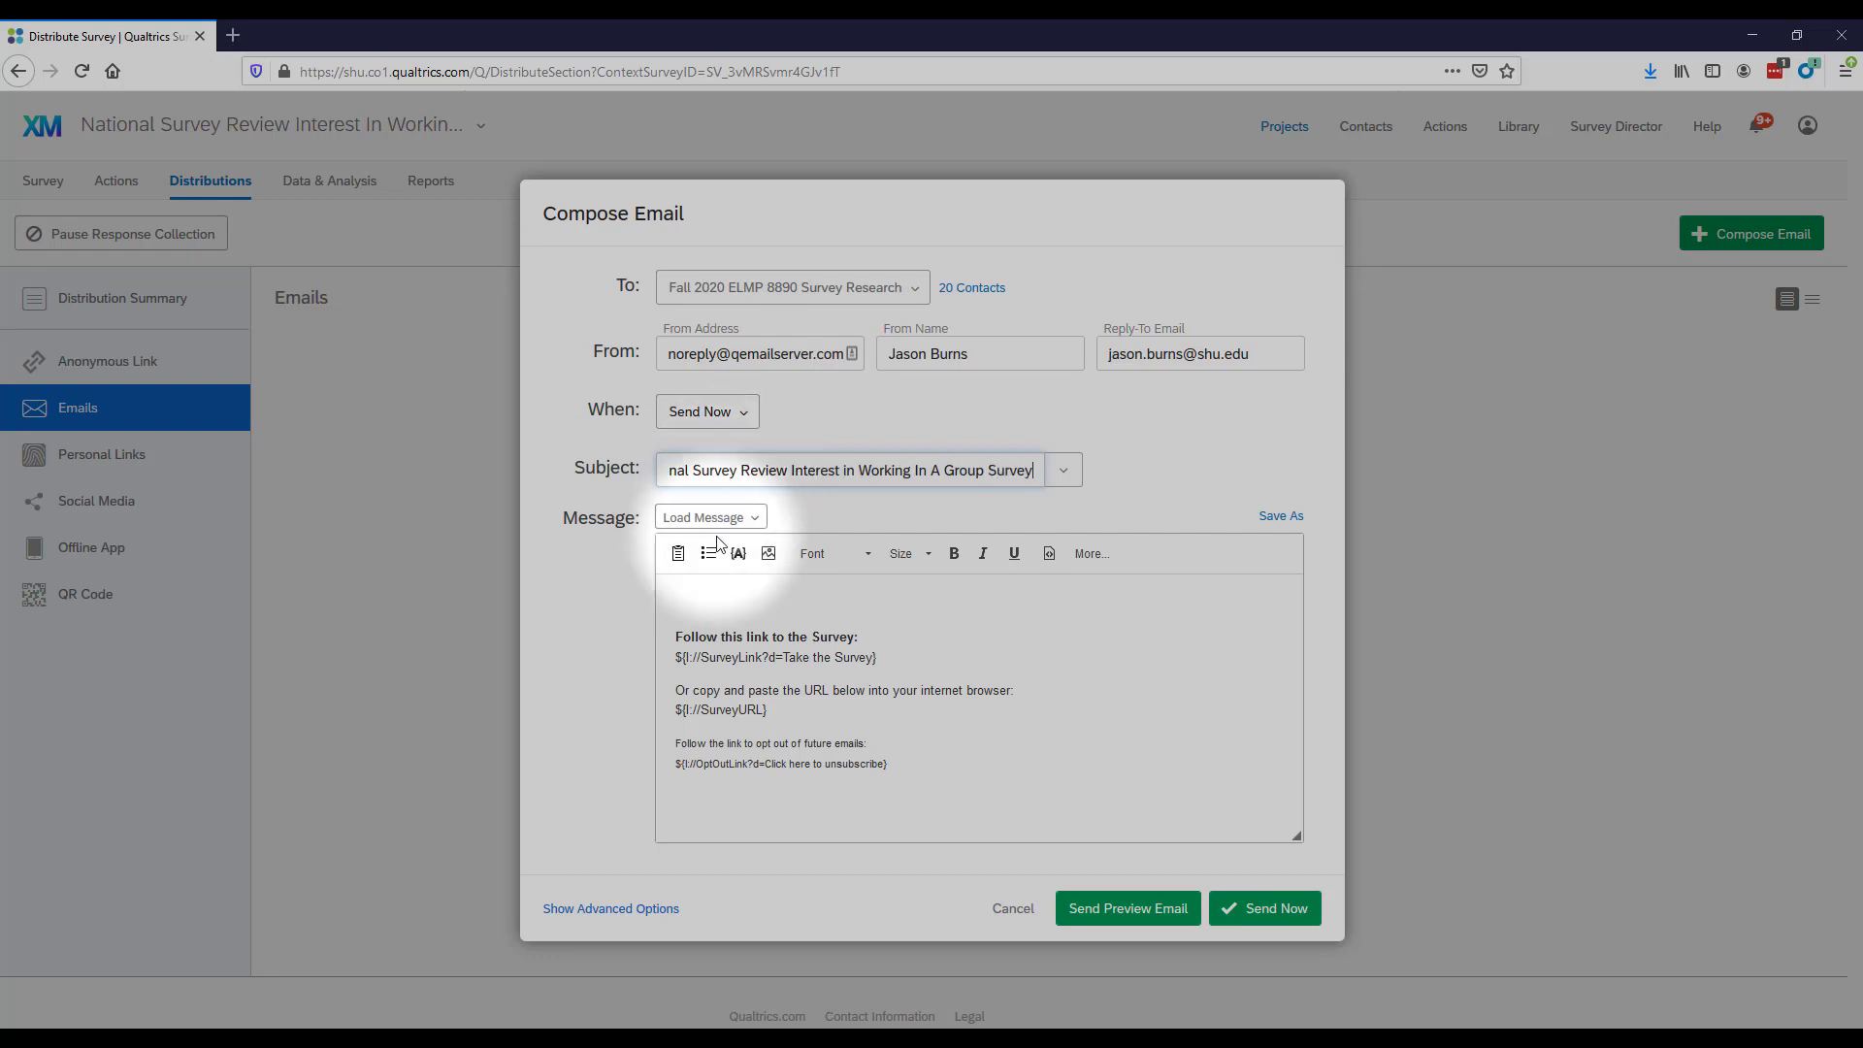
Paste the prepared invitation text, starting with "Hello", into the message body above the survey link lines.
left_click(695, 588)
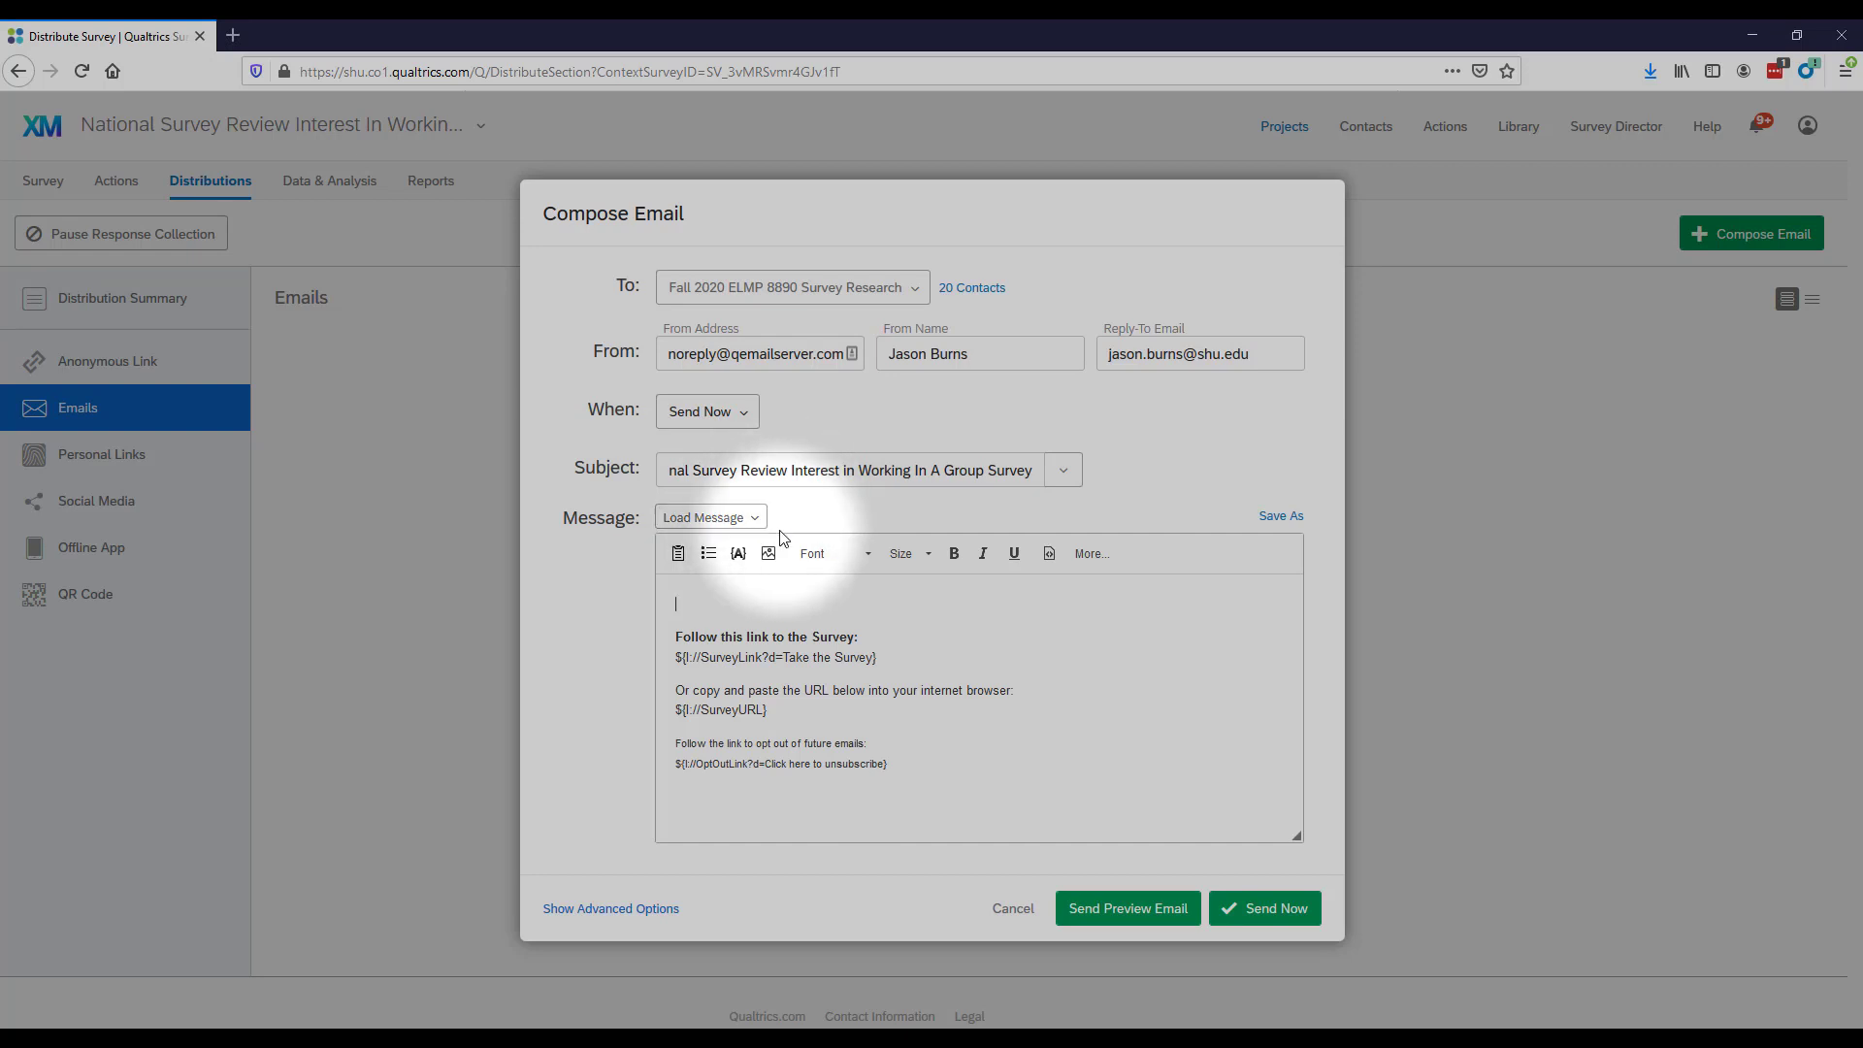
left_click(688, 589)
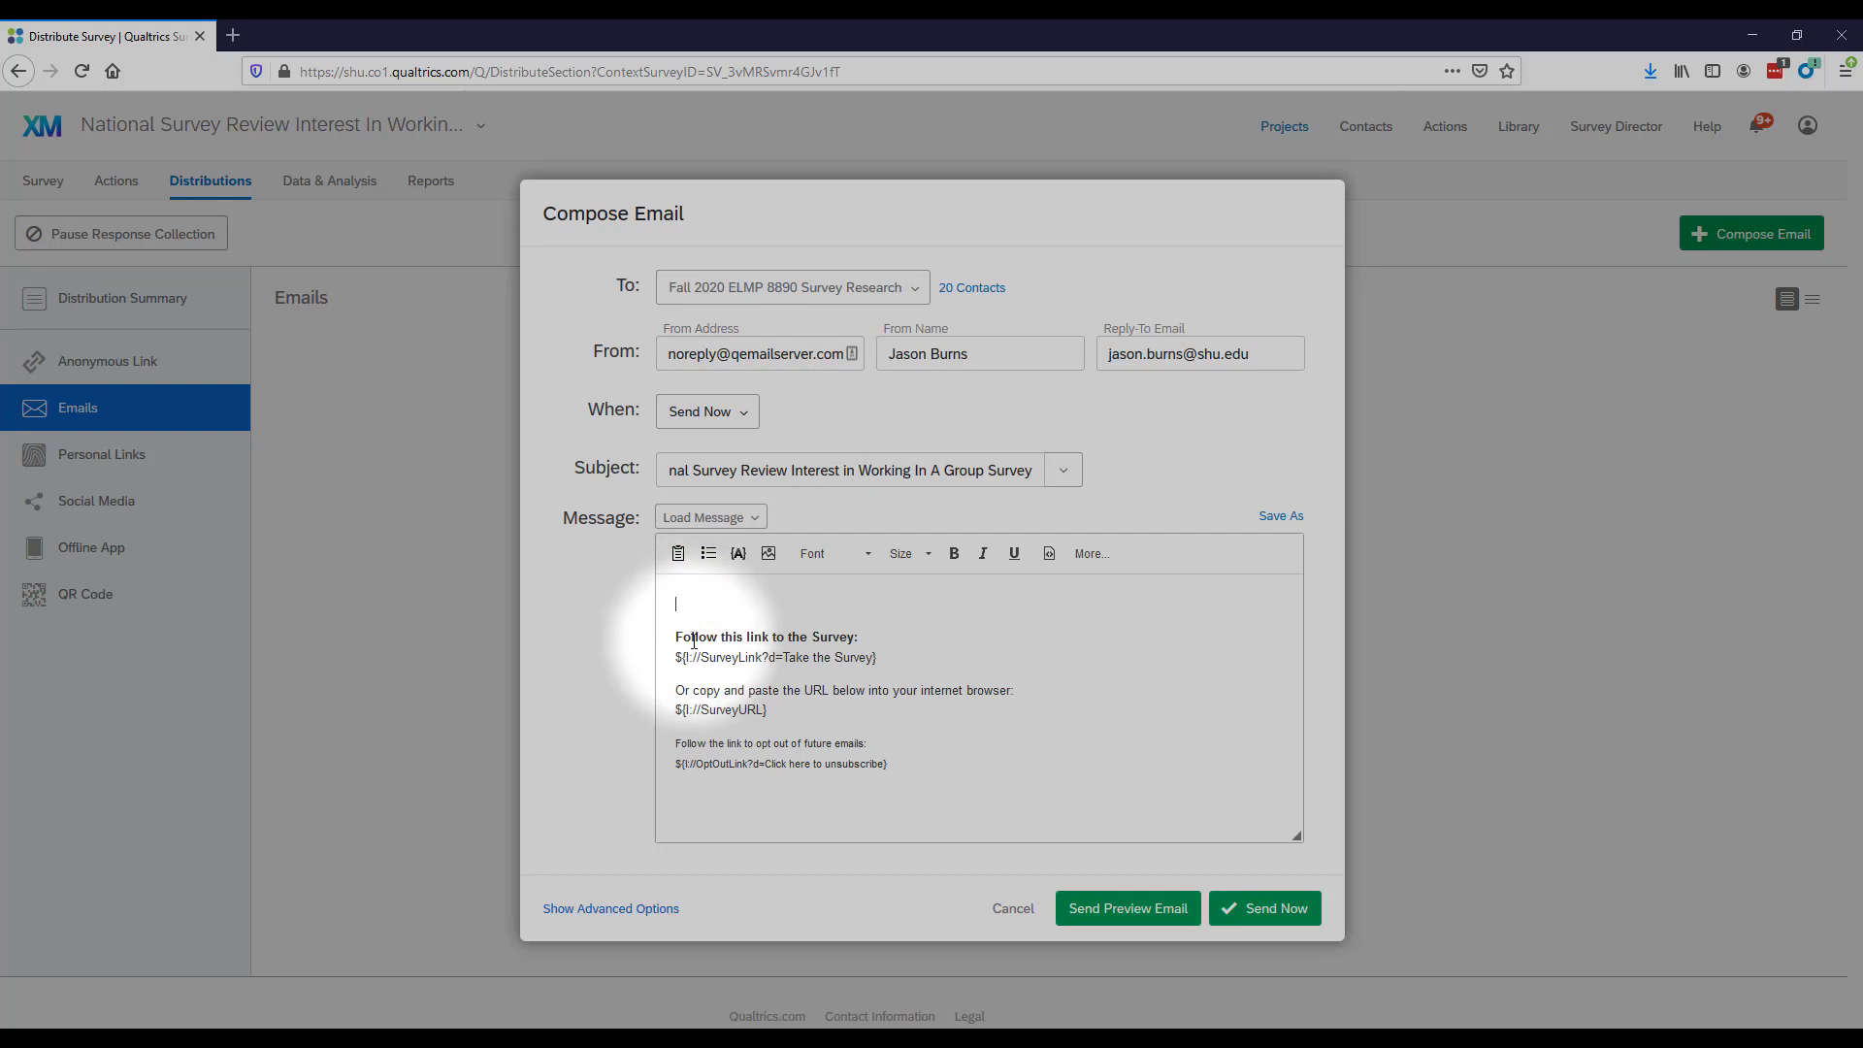
key("ctrl+v")
scroll(833, 742, "up", 5)
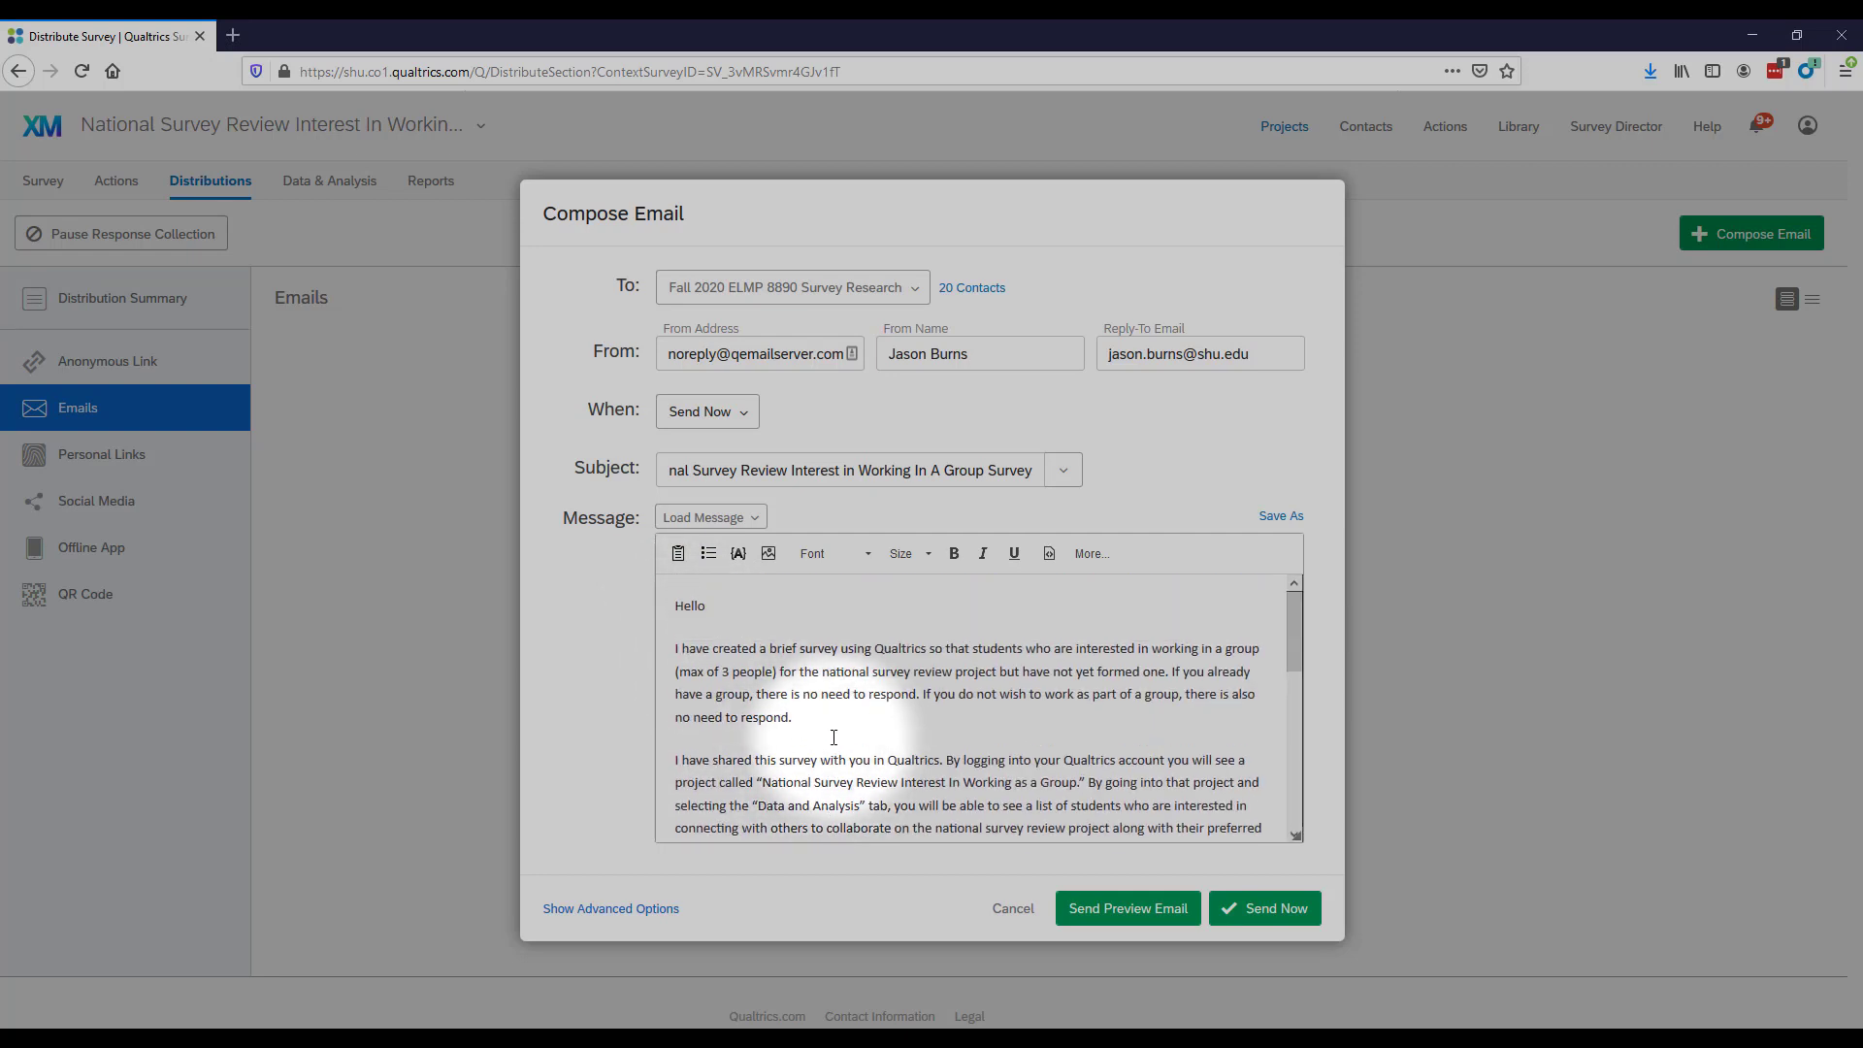
Insert the Recipient First Name contacts field as piped text after "Hello" in the message greeting.
left_click(882, 602)
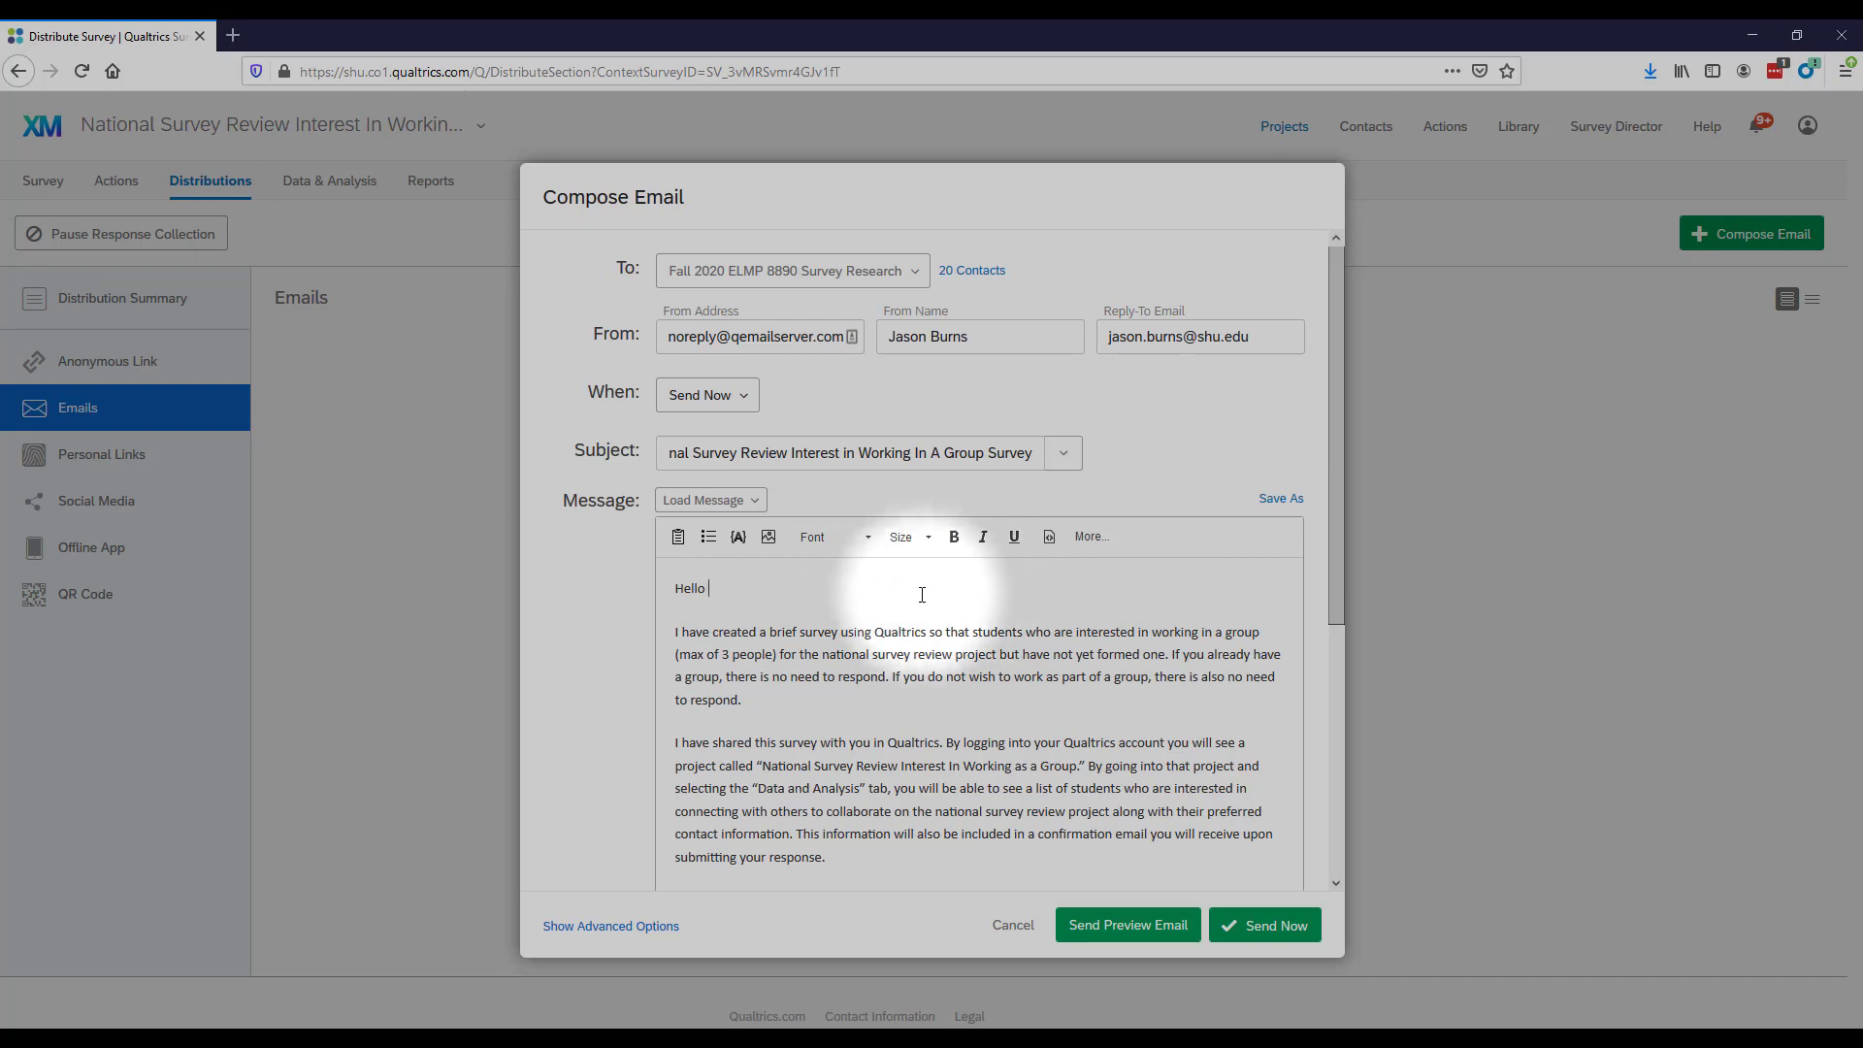
left_click(739, 544)
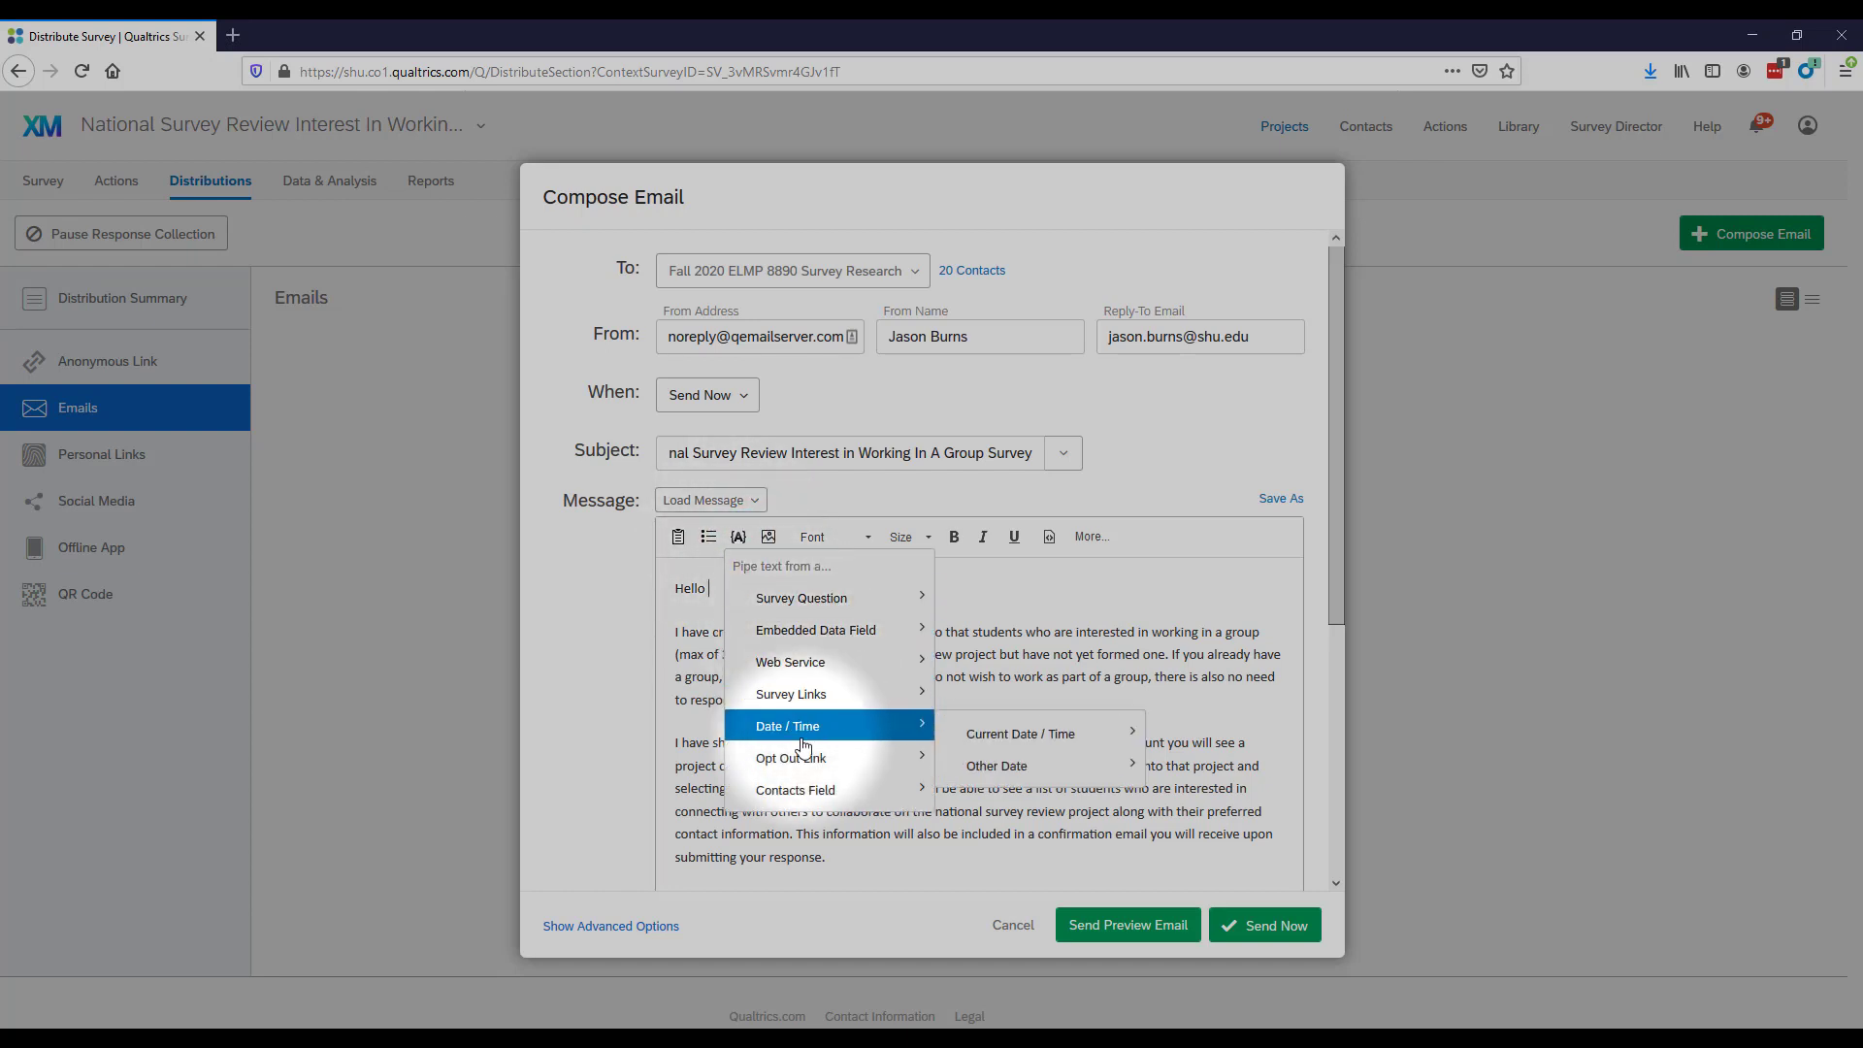
mouse_move(793, 784)
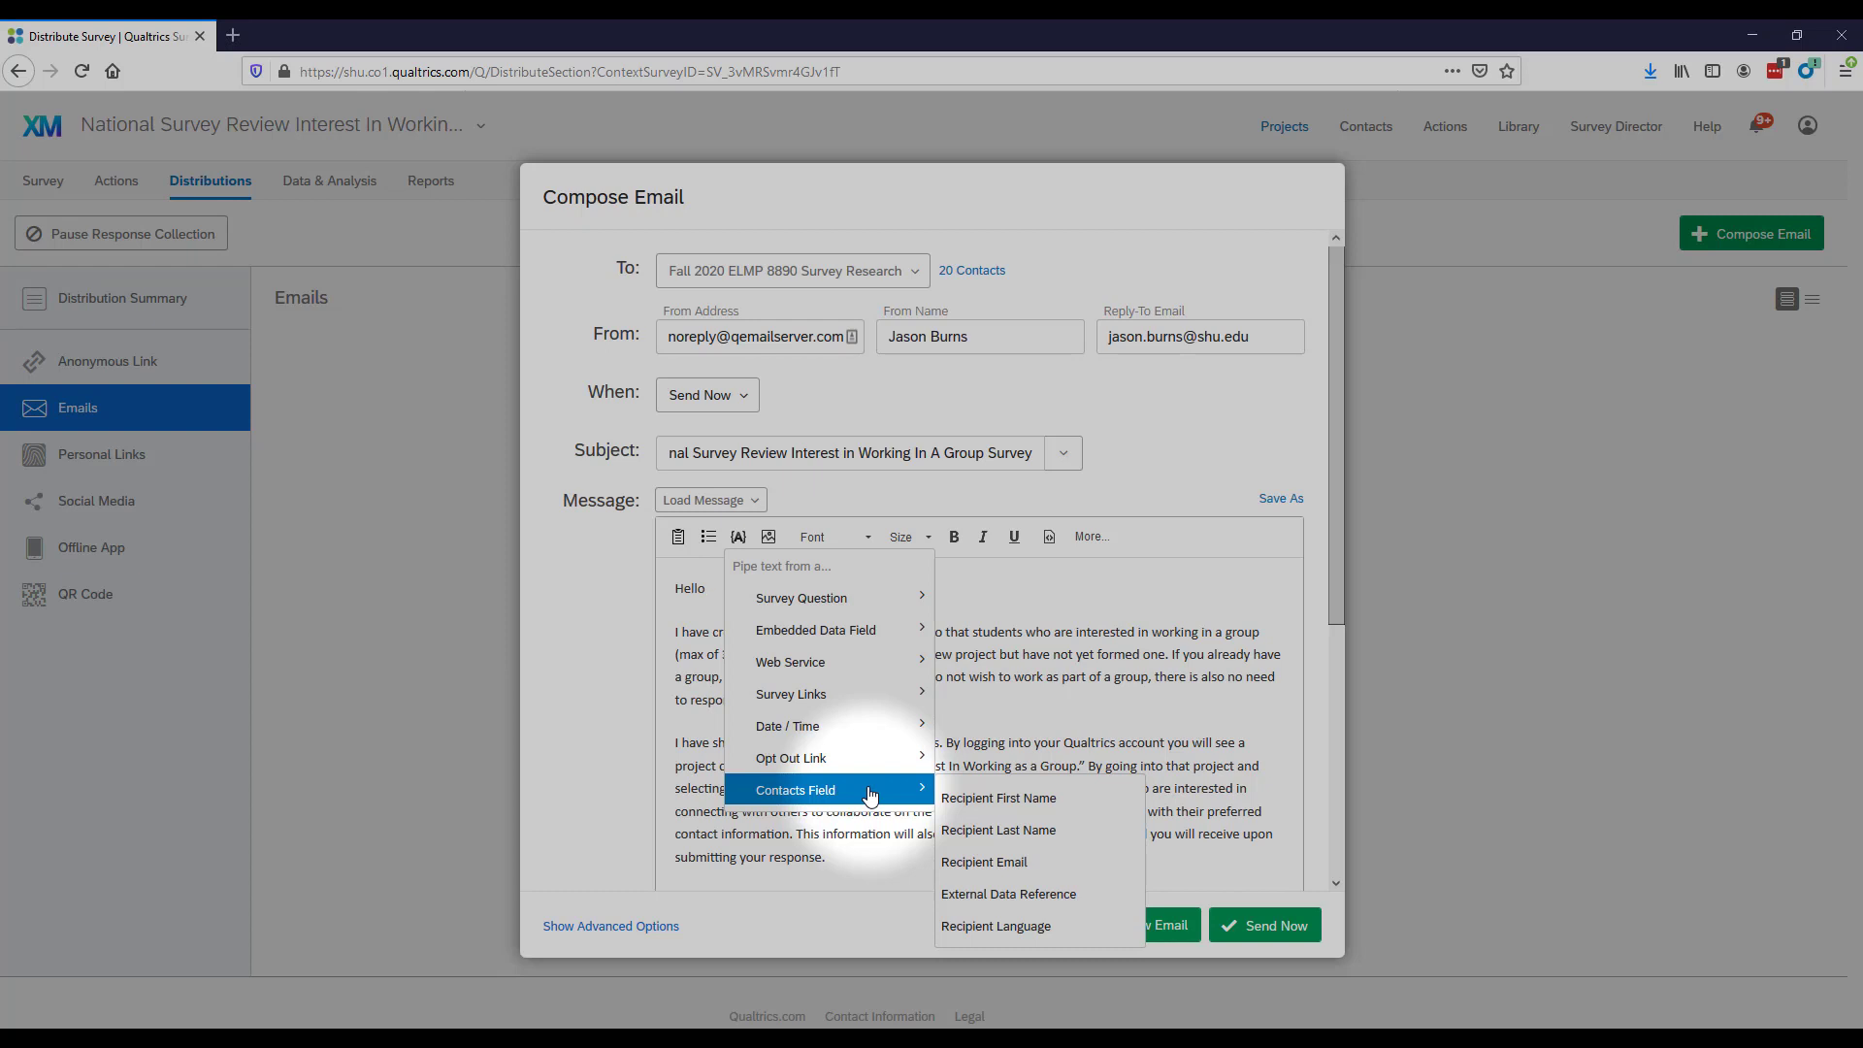
left_click(1071, 802)
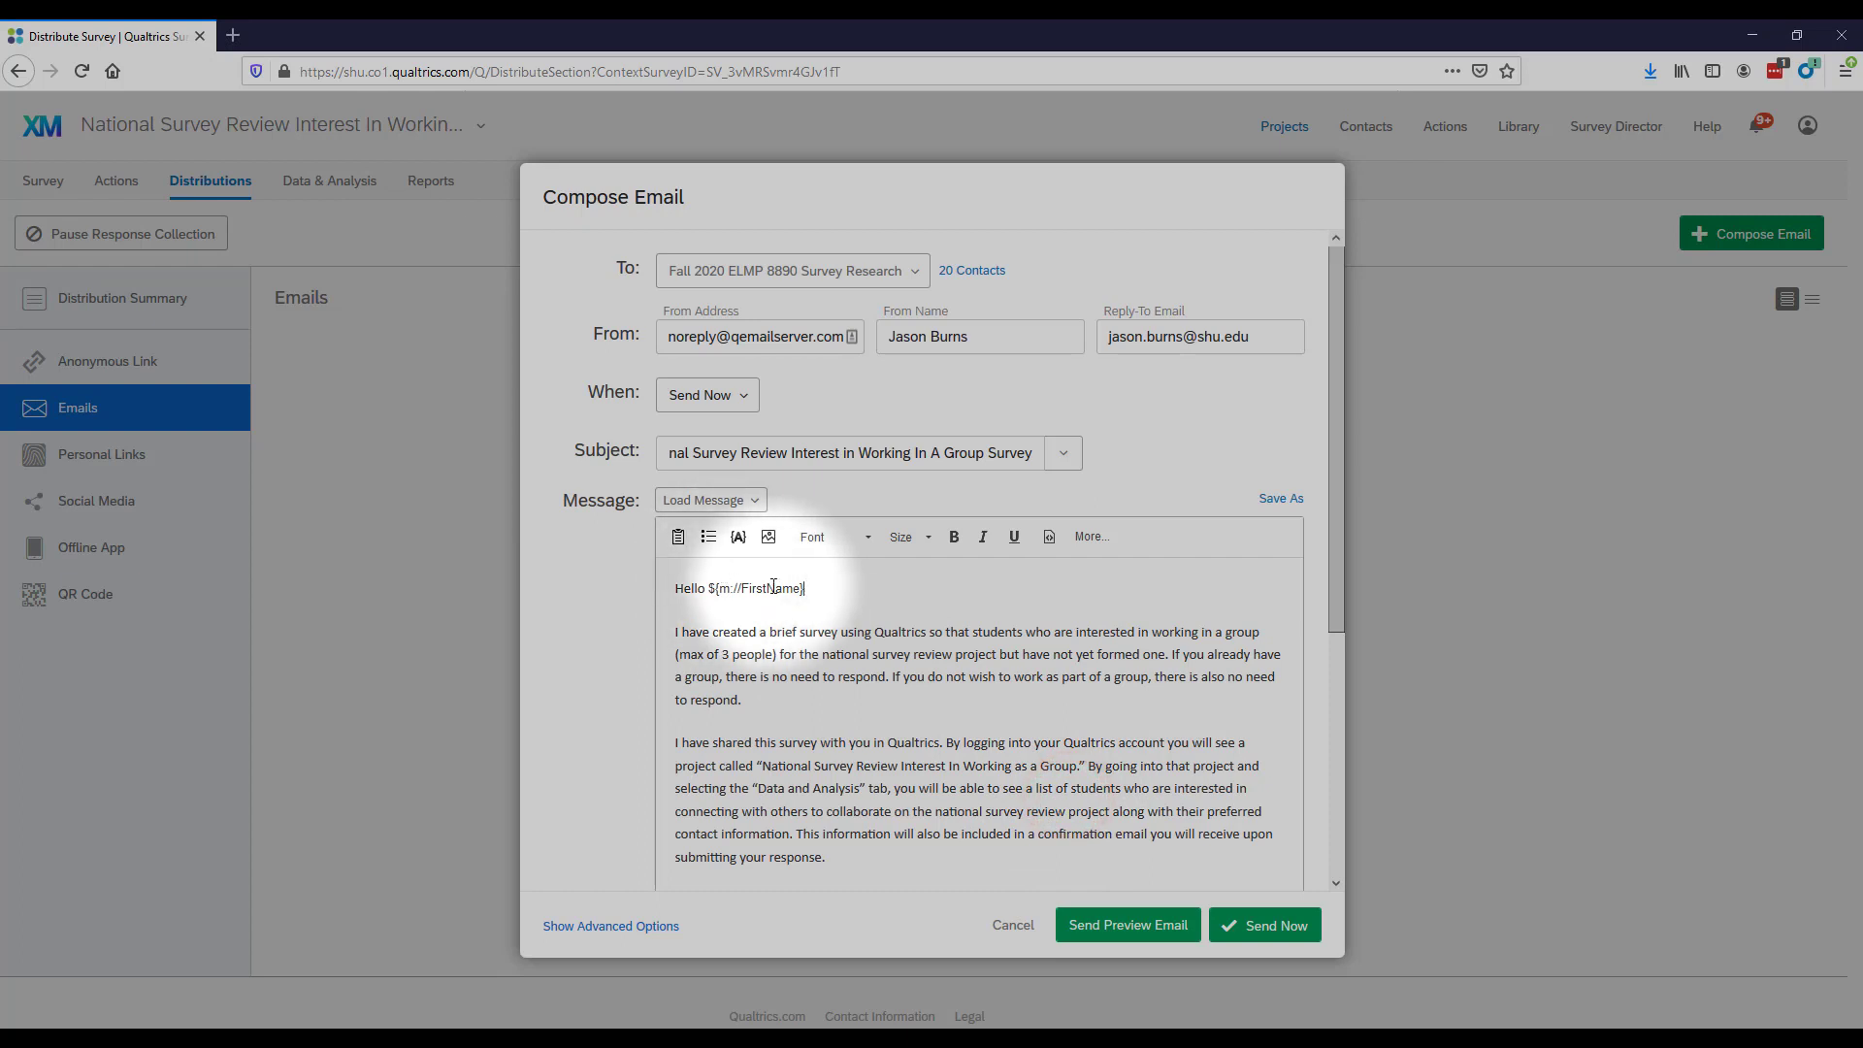
left_click(708, 589)
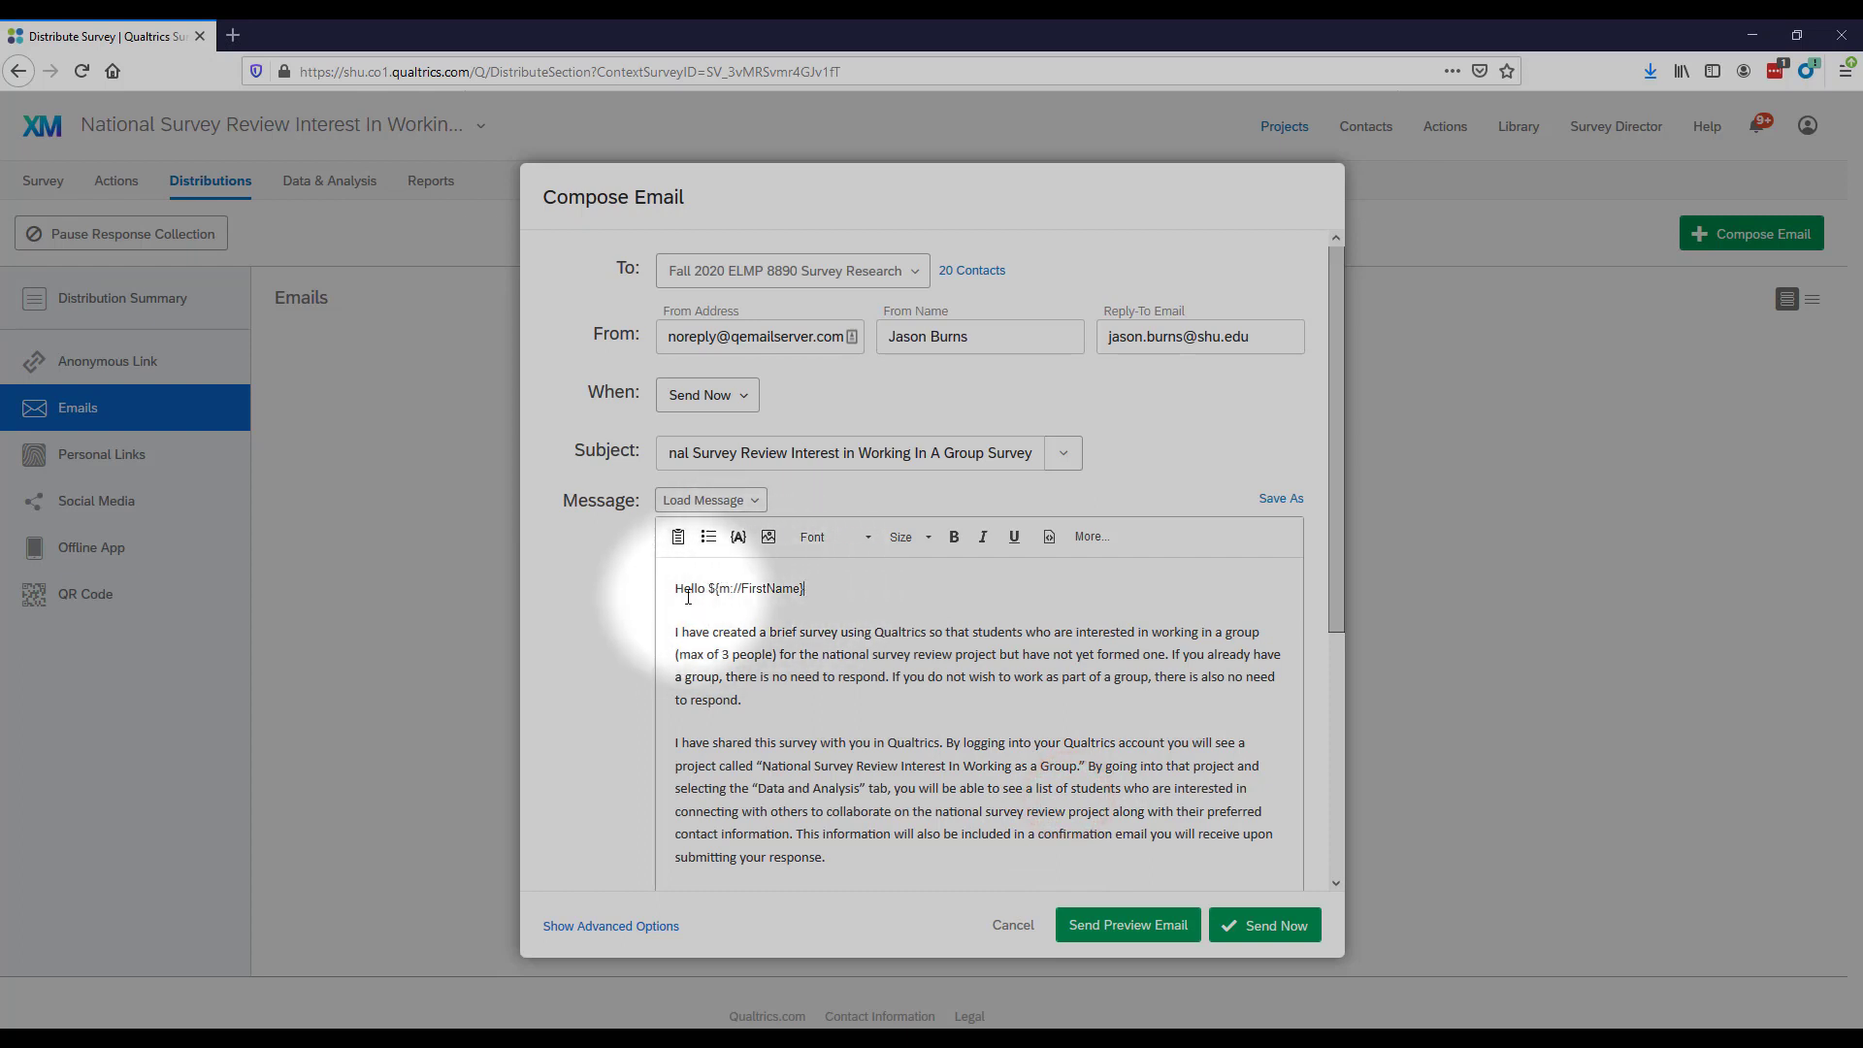
left_click(869, 583)
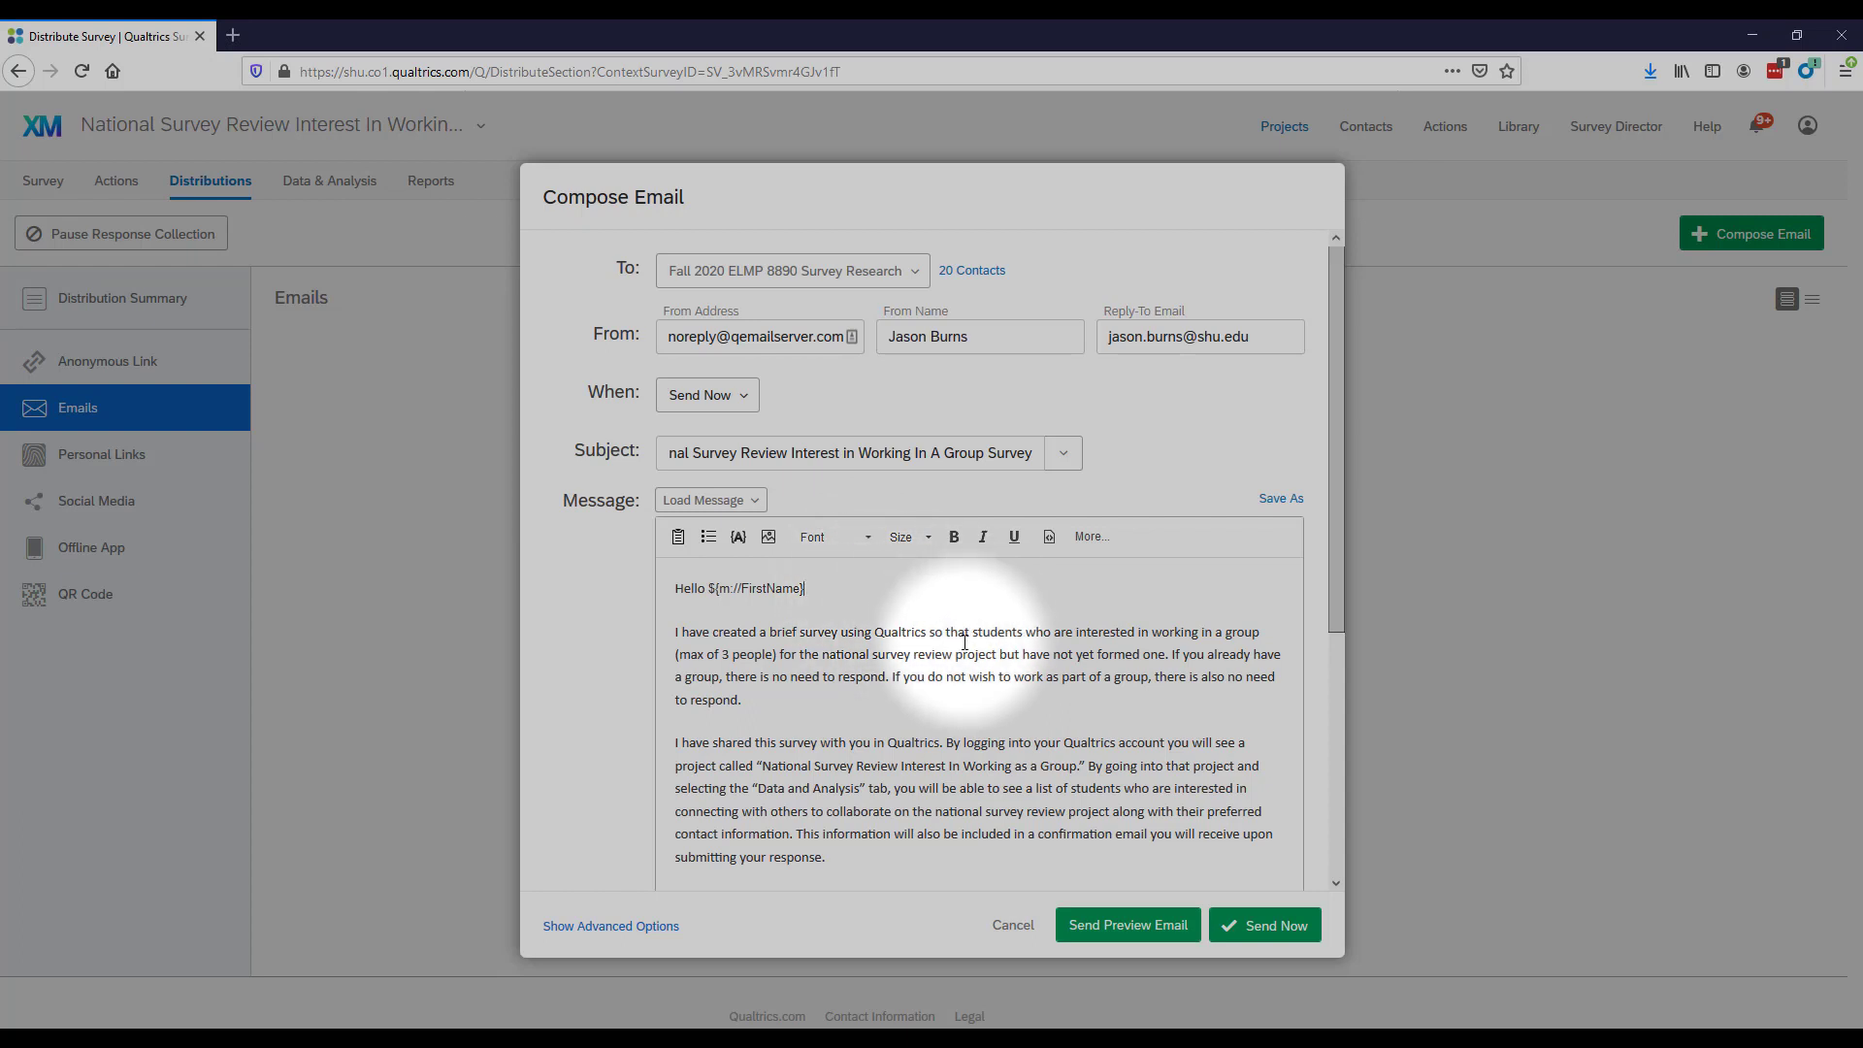
Examine the "Follow this link to the Survey" lines at the end of the message.
scroll(965, 641, "down", 5)
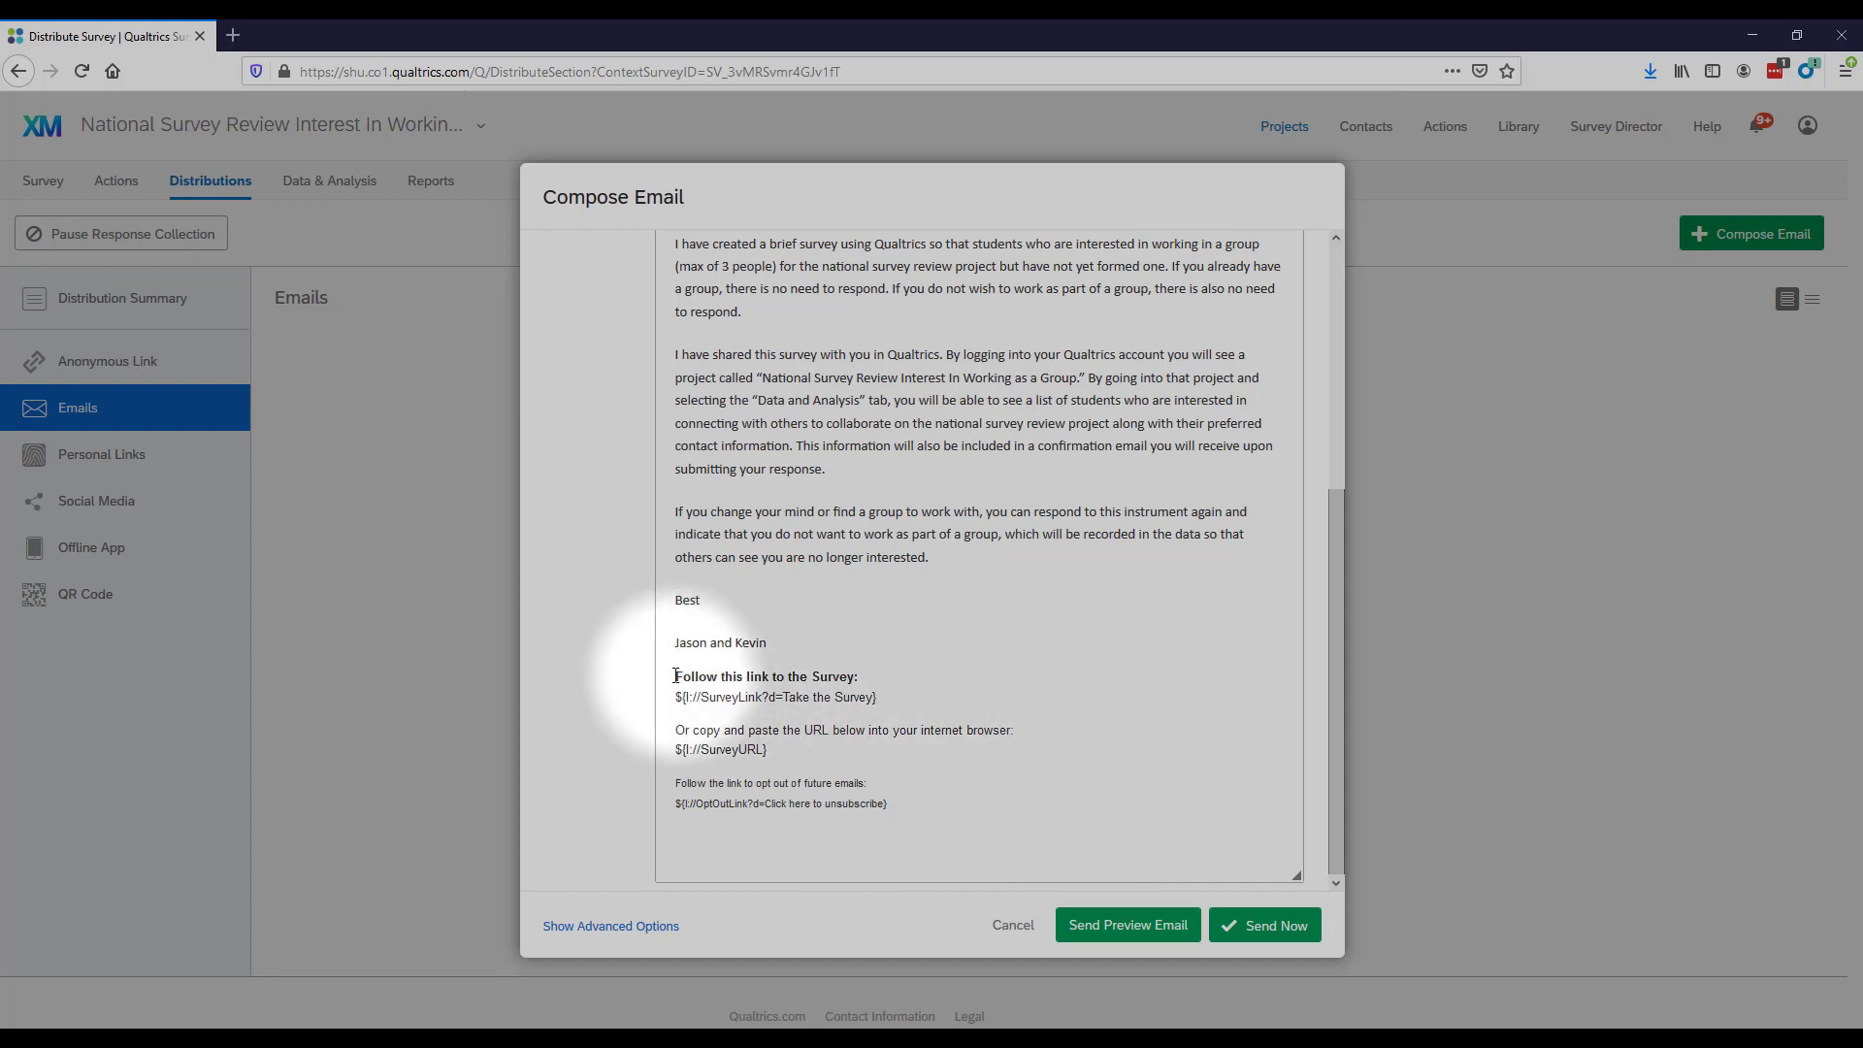
left_click_drag(675, 676, 882, 691)
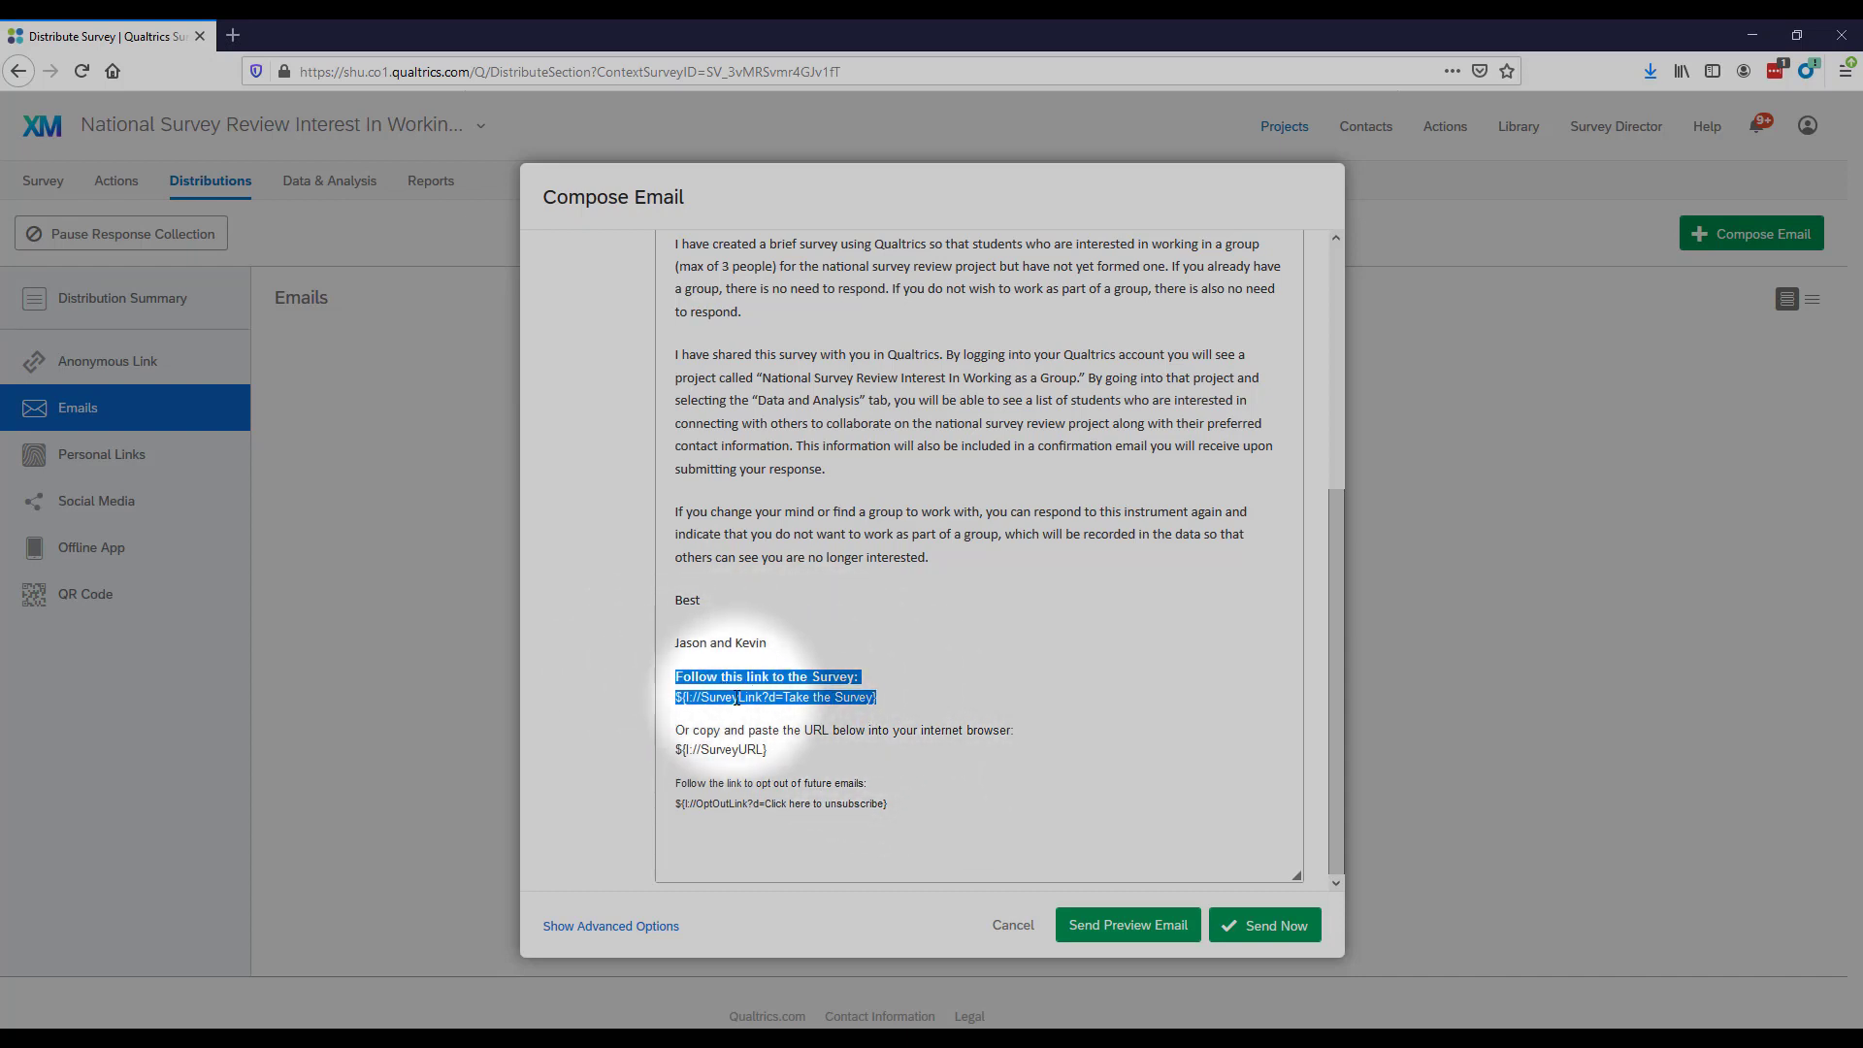
left_click(914, 700)
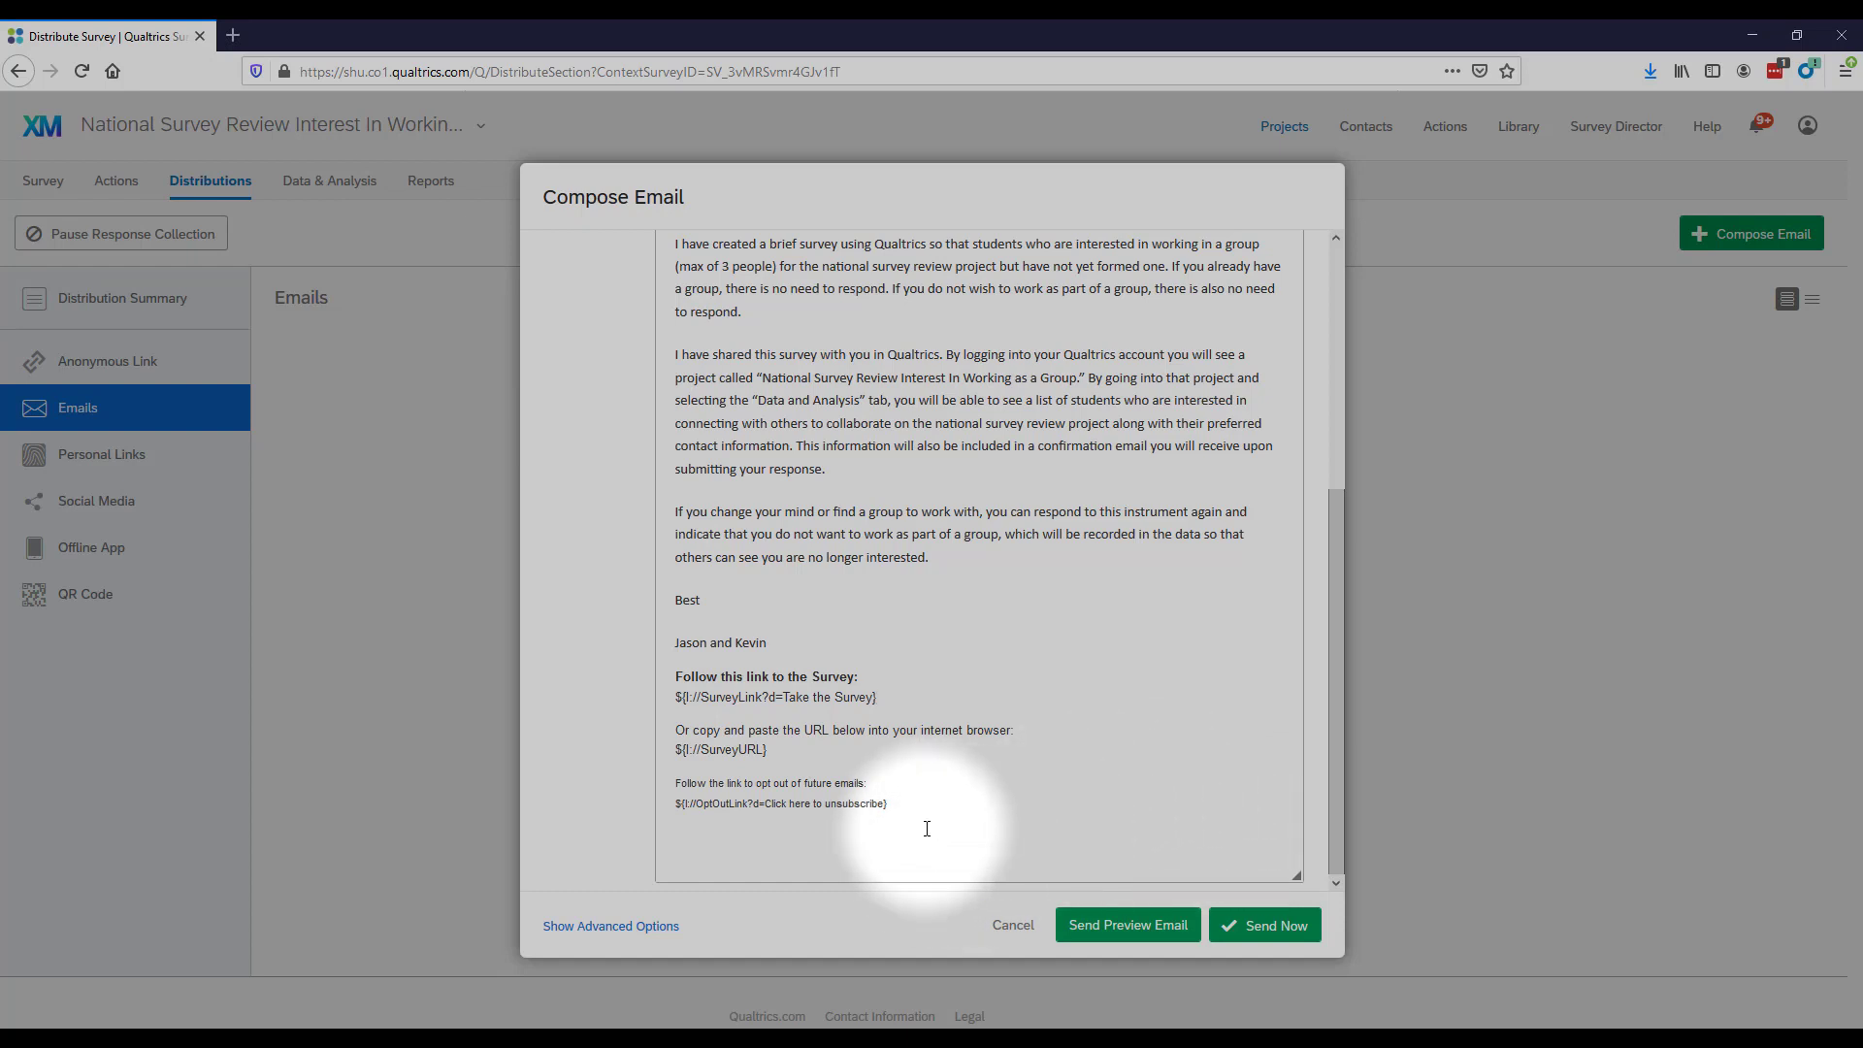
Show the email's advanced options and set the link type to Multiple Completes.
left_click(563, 932)
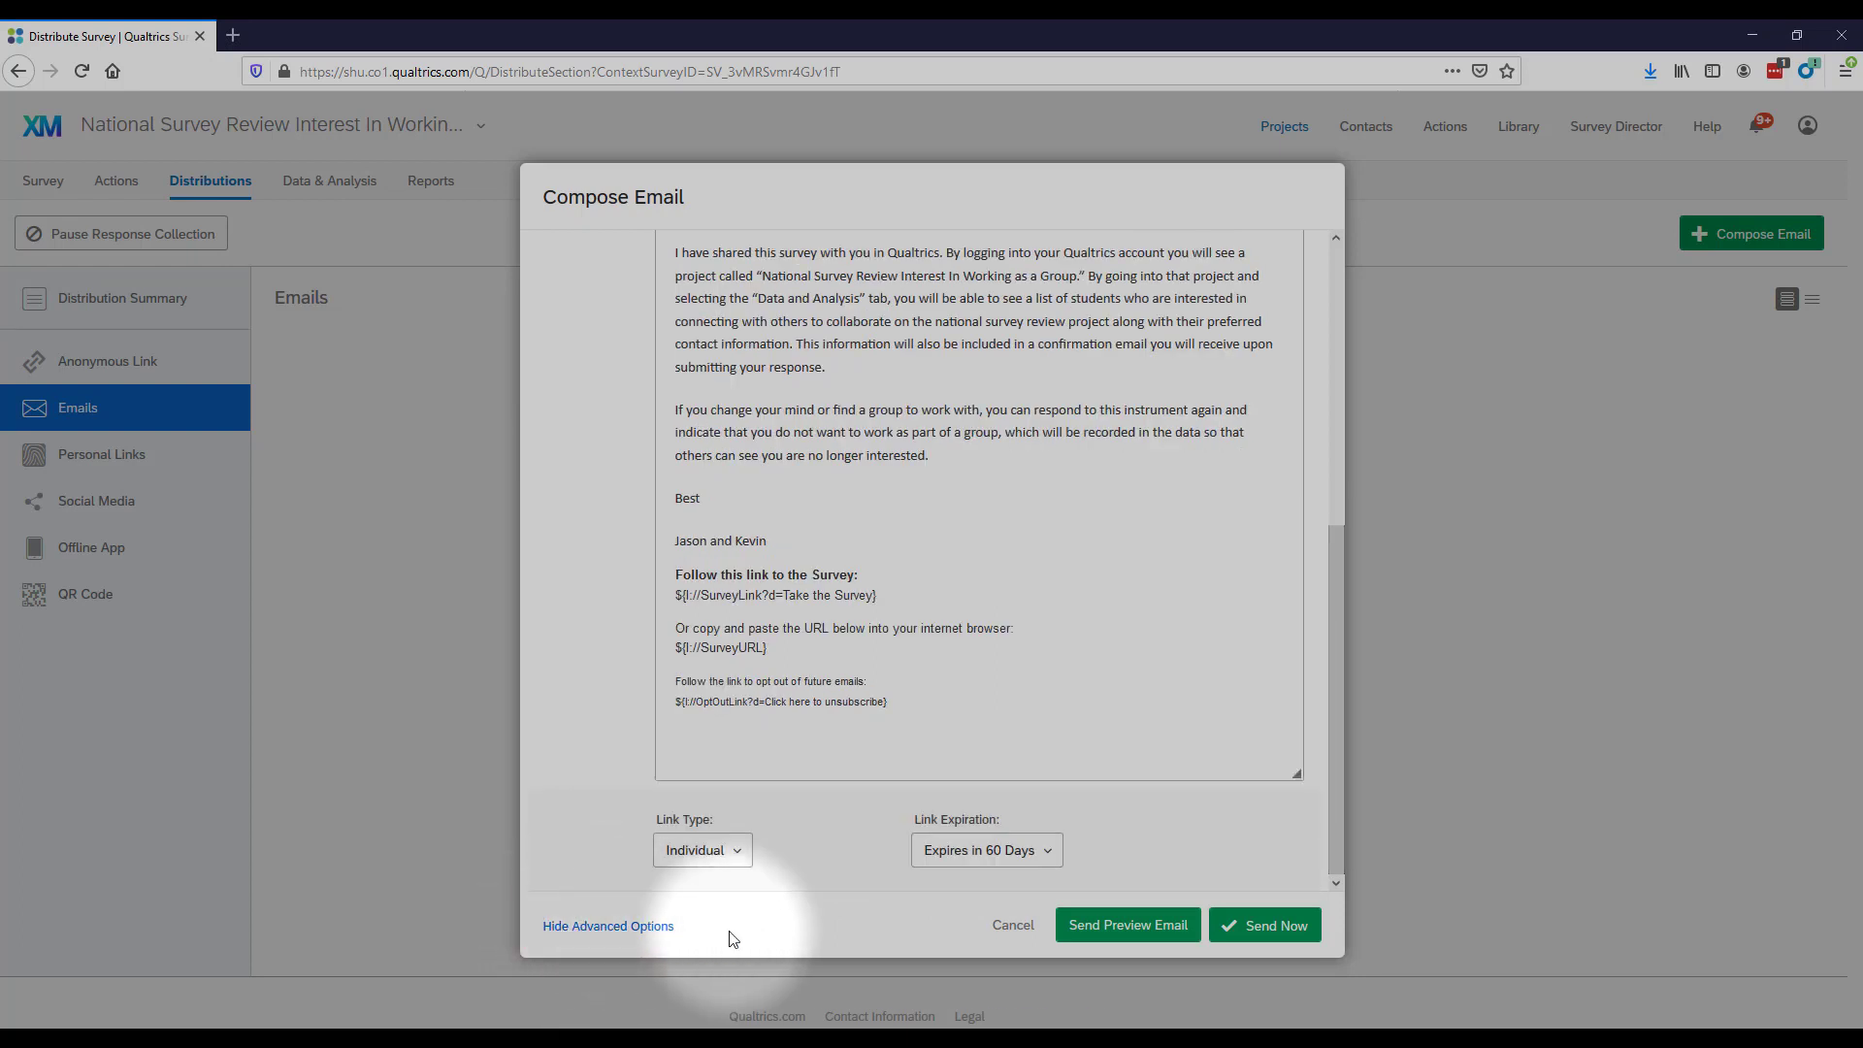
left_click(738, 851)
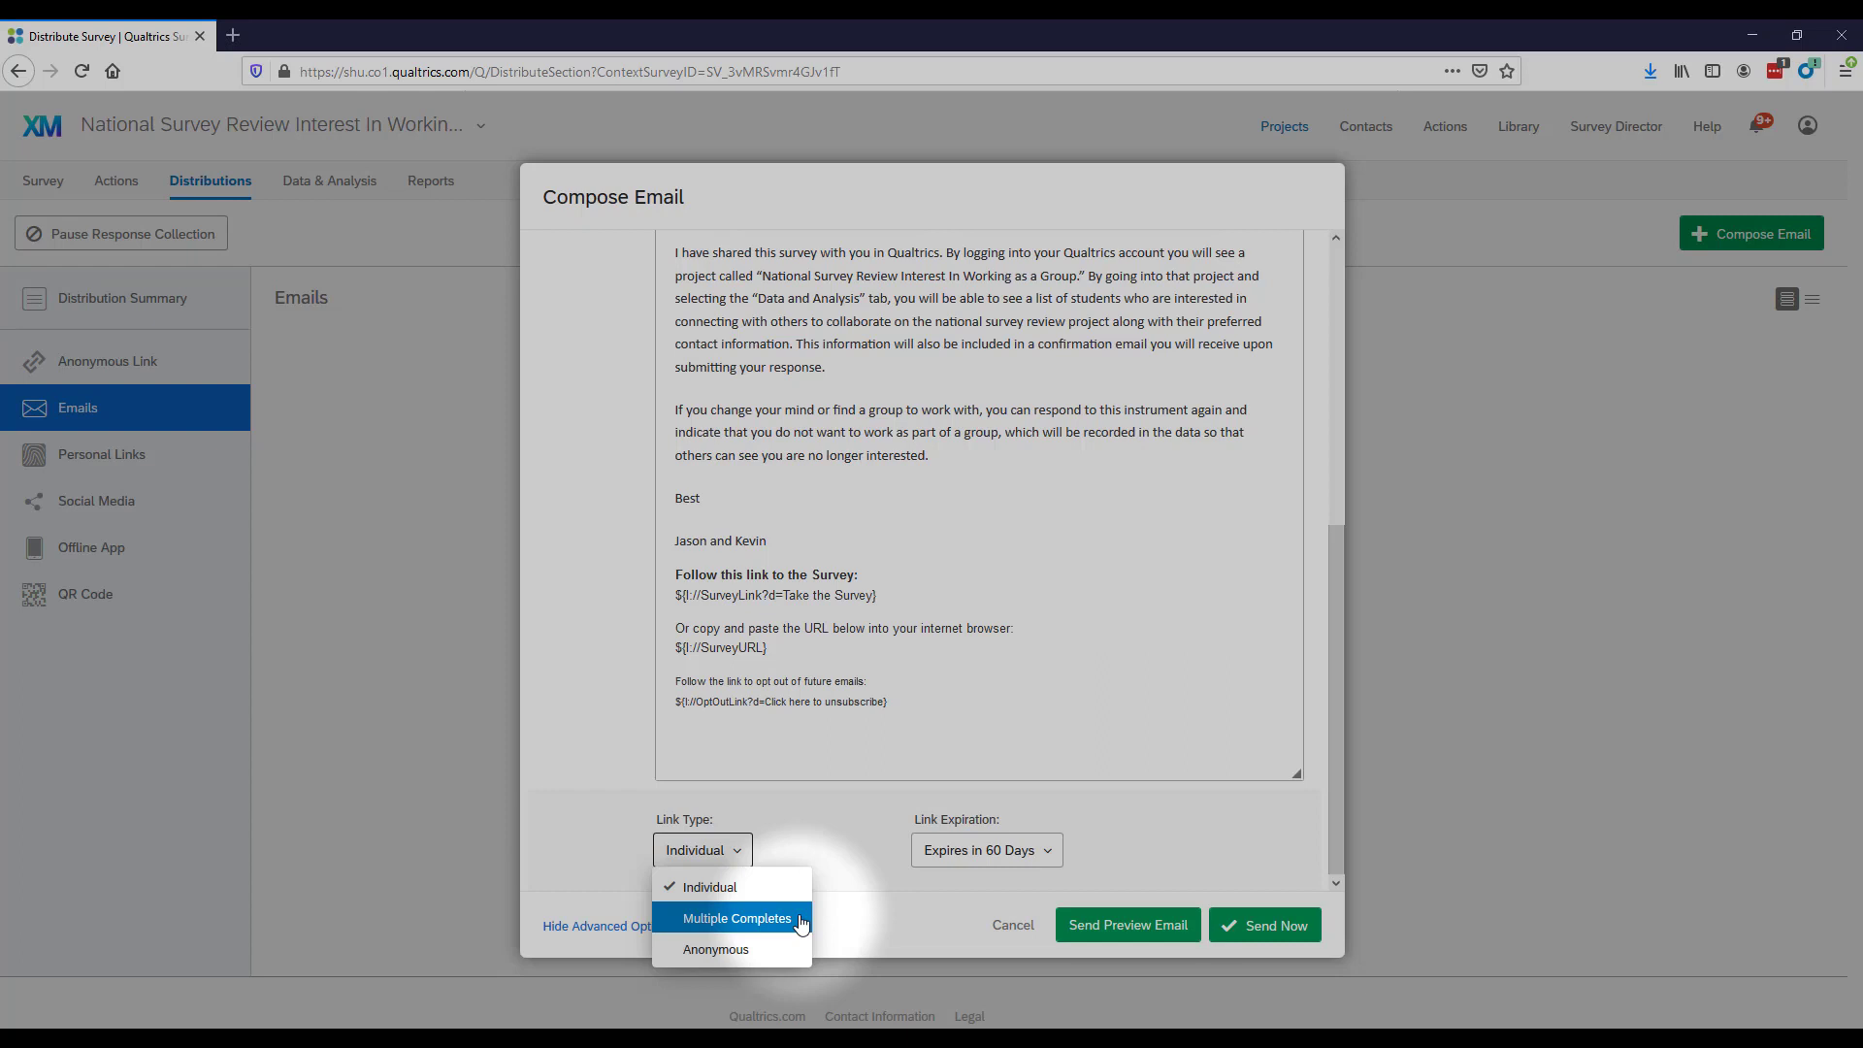
left_click(802, 920)
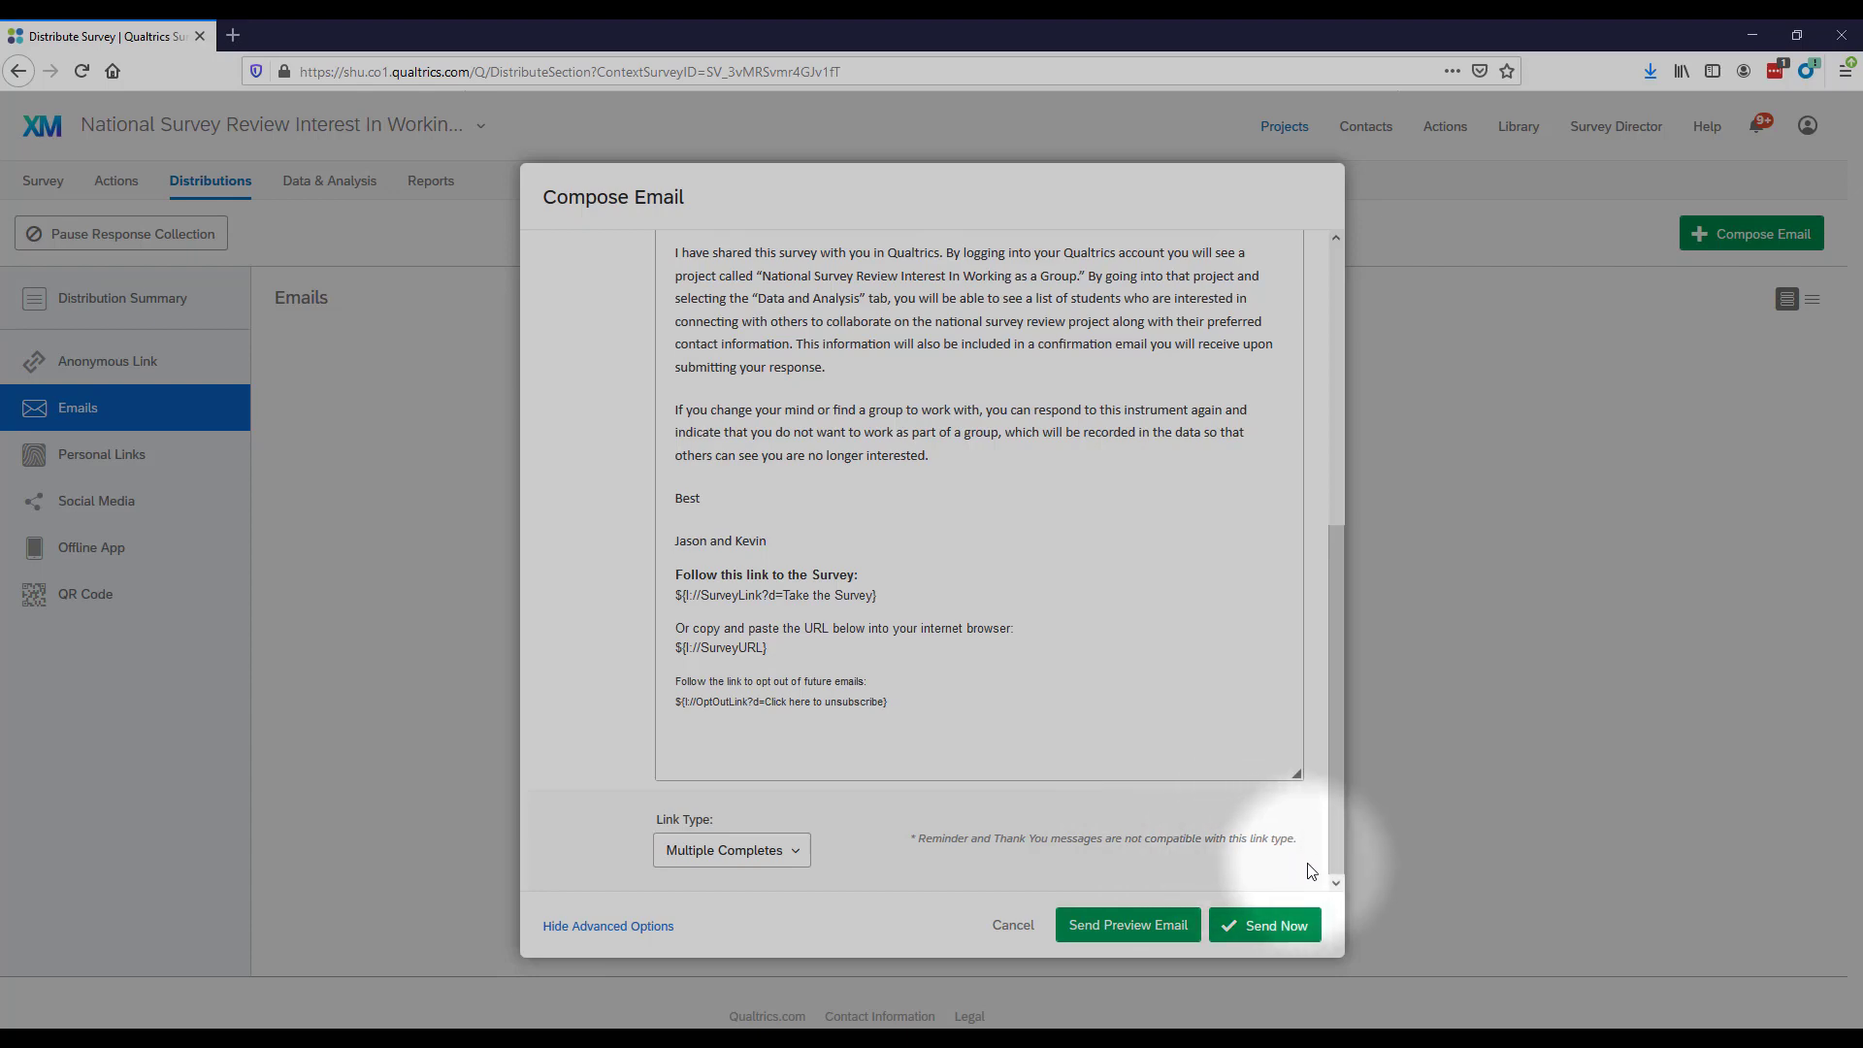
Set the survey email to send in 1 hour and schedule it for the contact list.
scroll(1310, 866, "up", 5)
scroll(1318, 864, "up", 1)
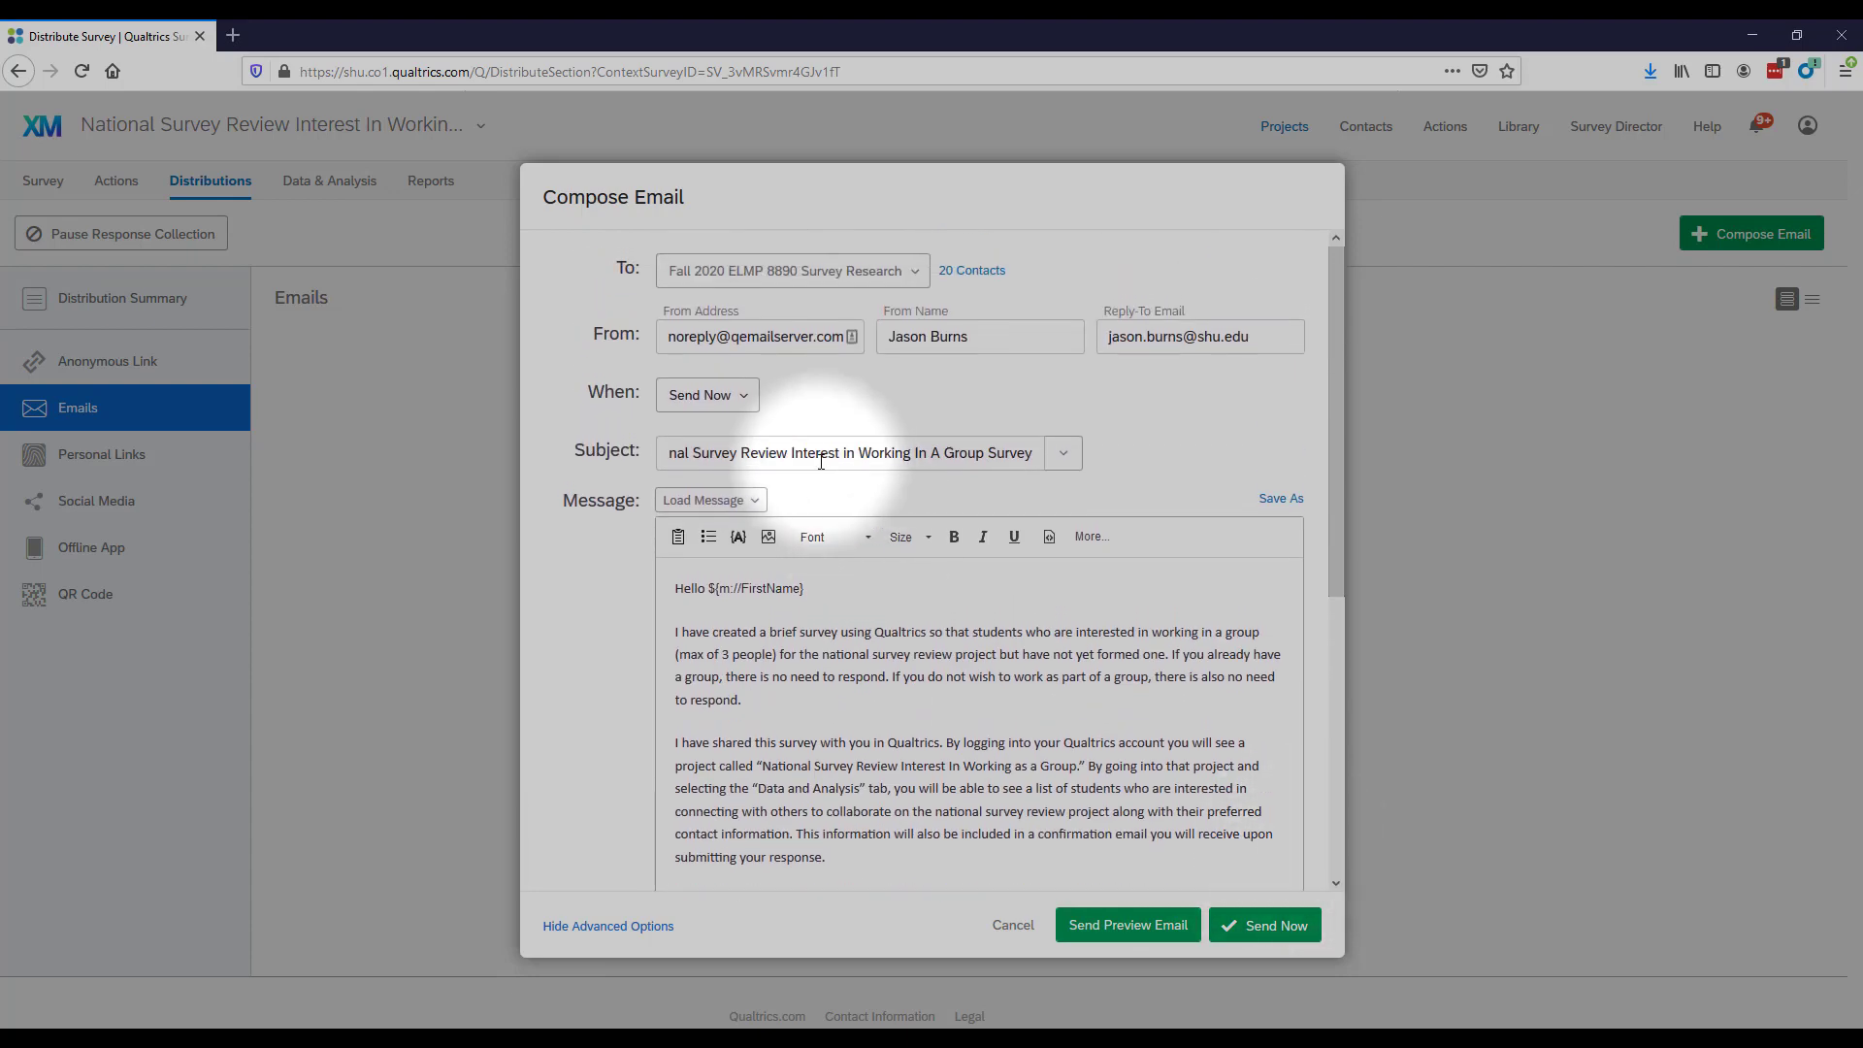
left_click(701, 395)
left_click(717, 465)
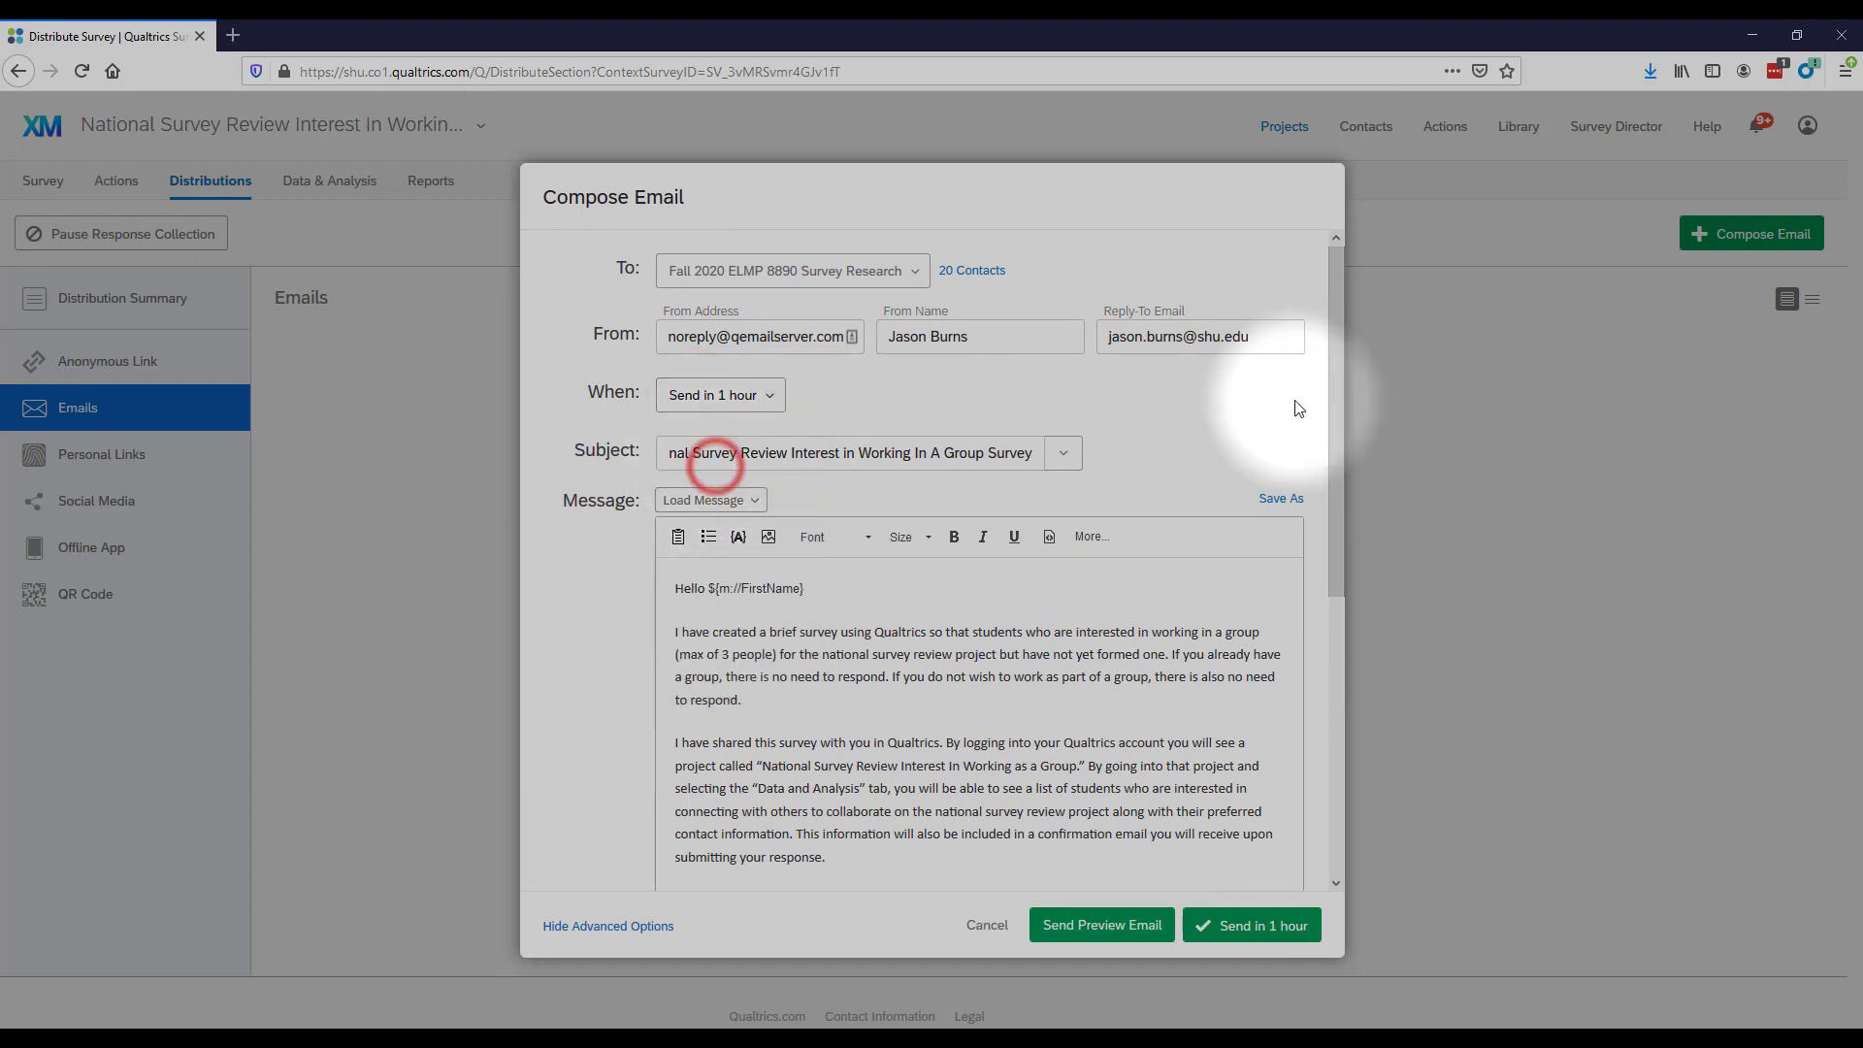
left_click_drag(1336, 429, 1353, 766)
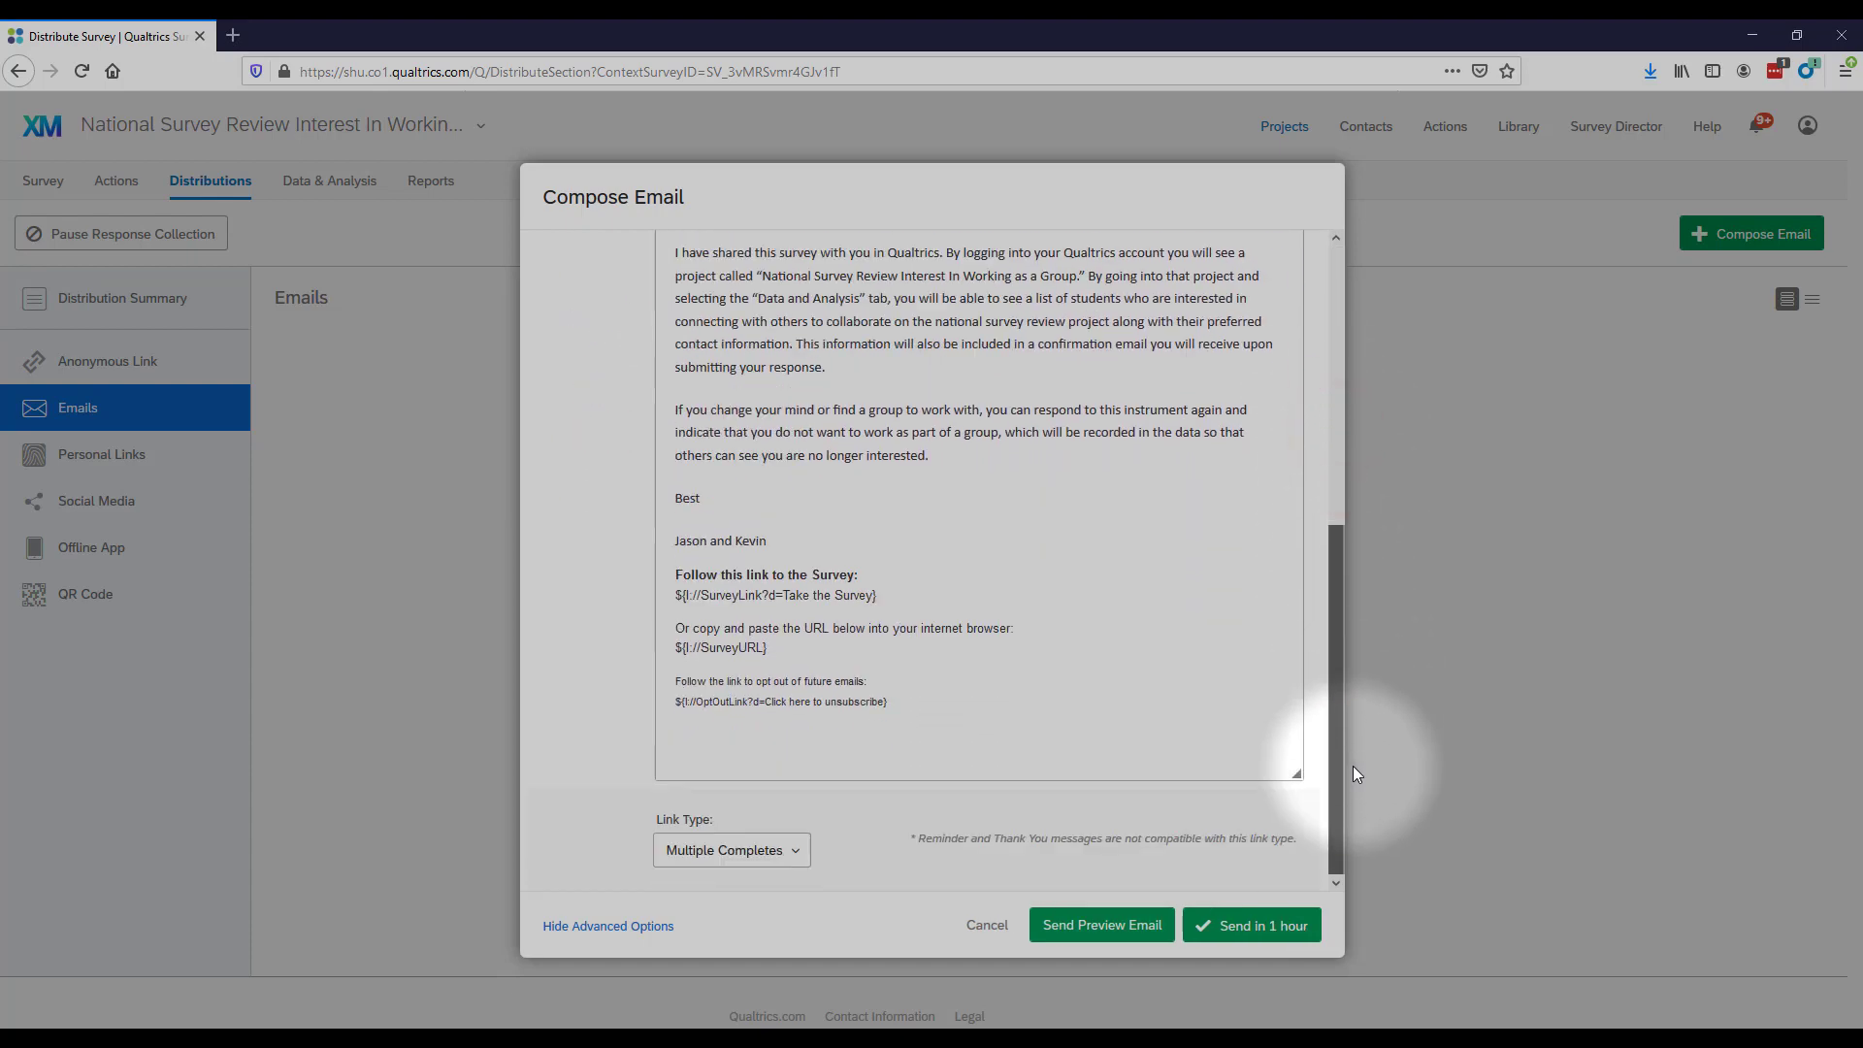
left_click(1277, 926)
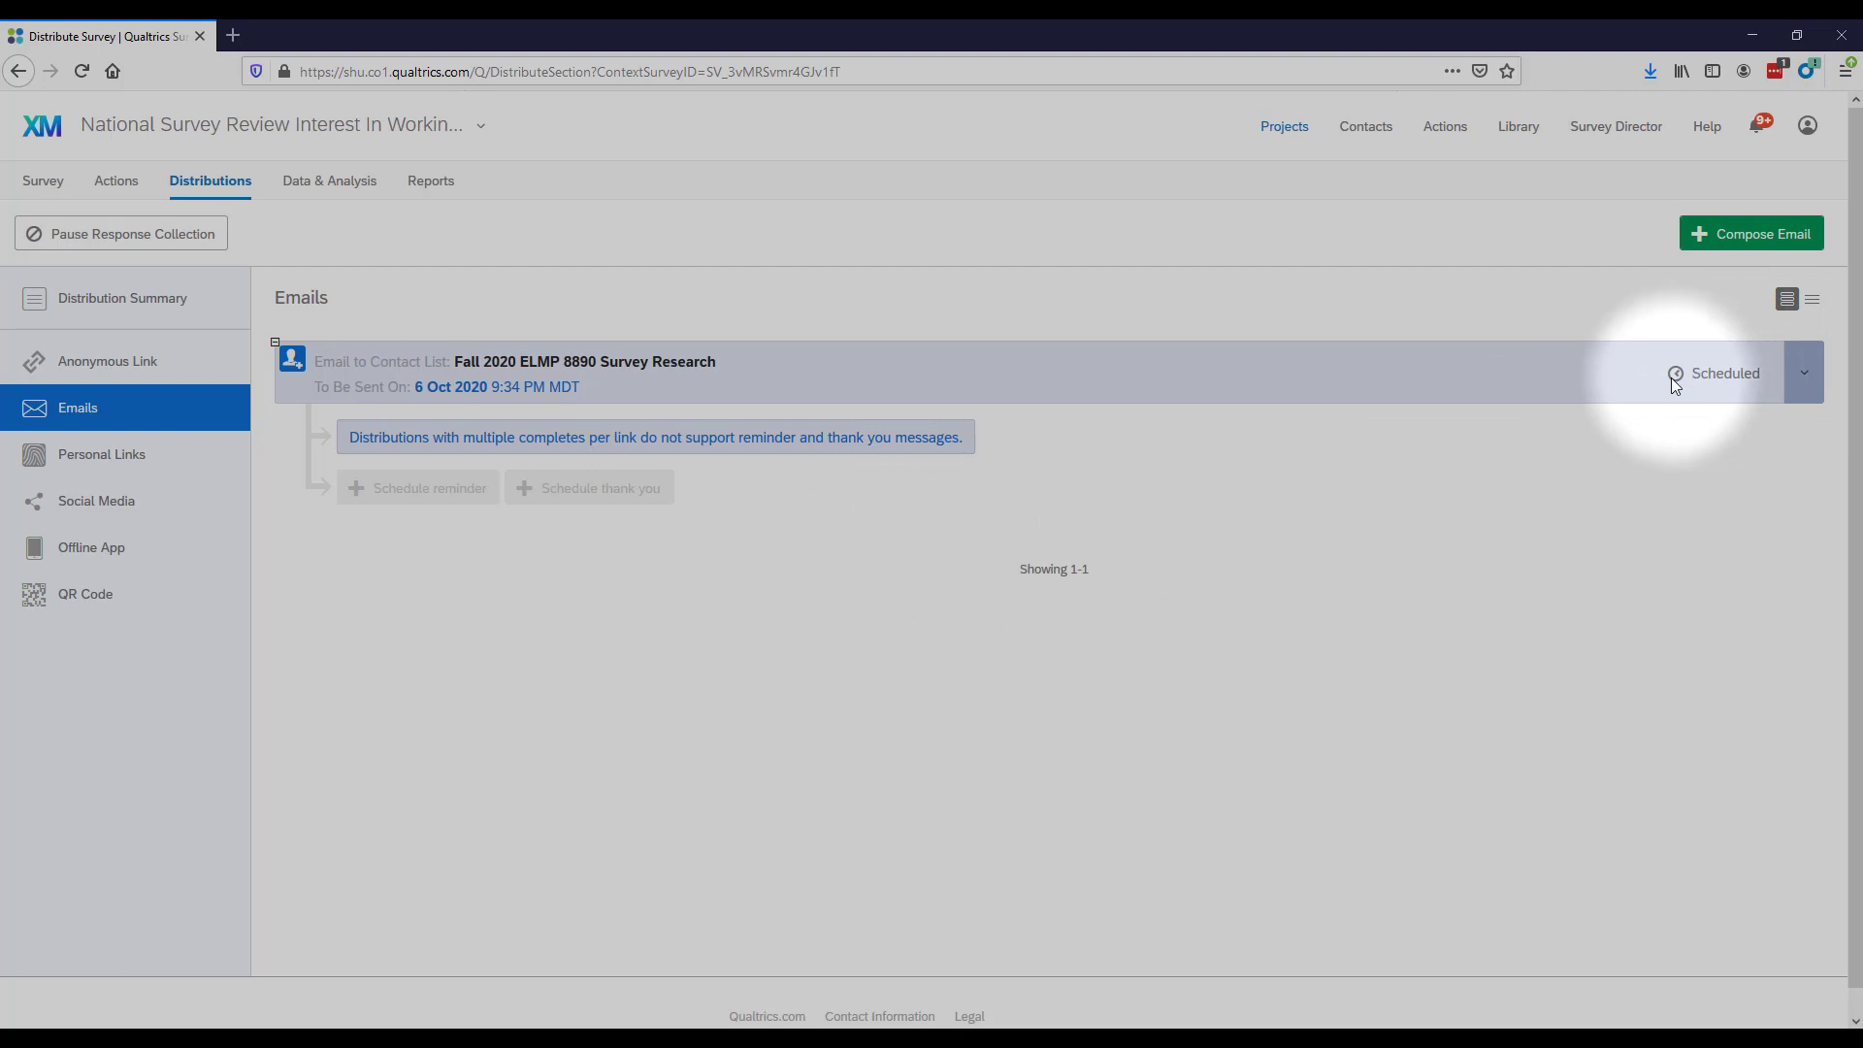
Review the scheduled email distribution's available actions and editable settings, then leave it without saving.
left_click(1806, 376)
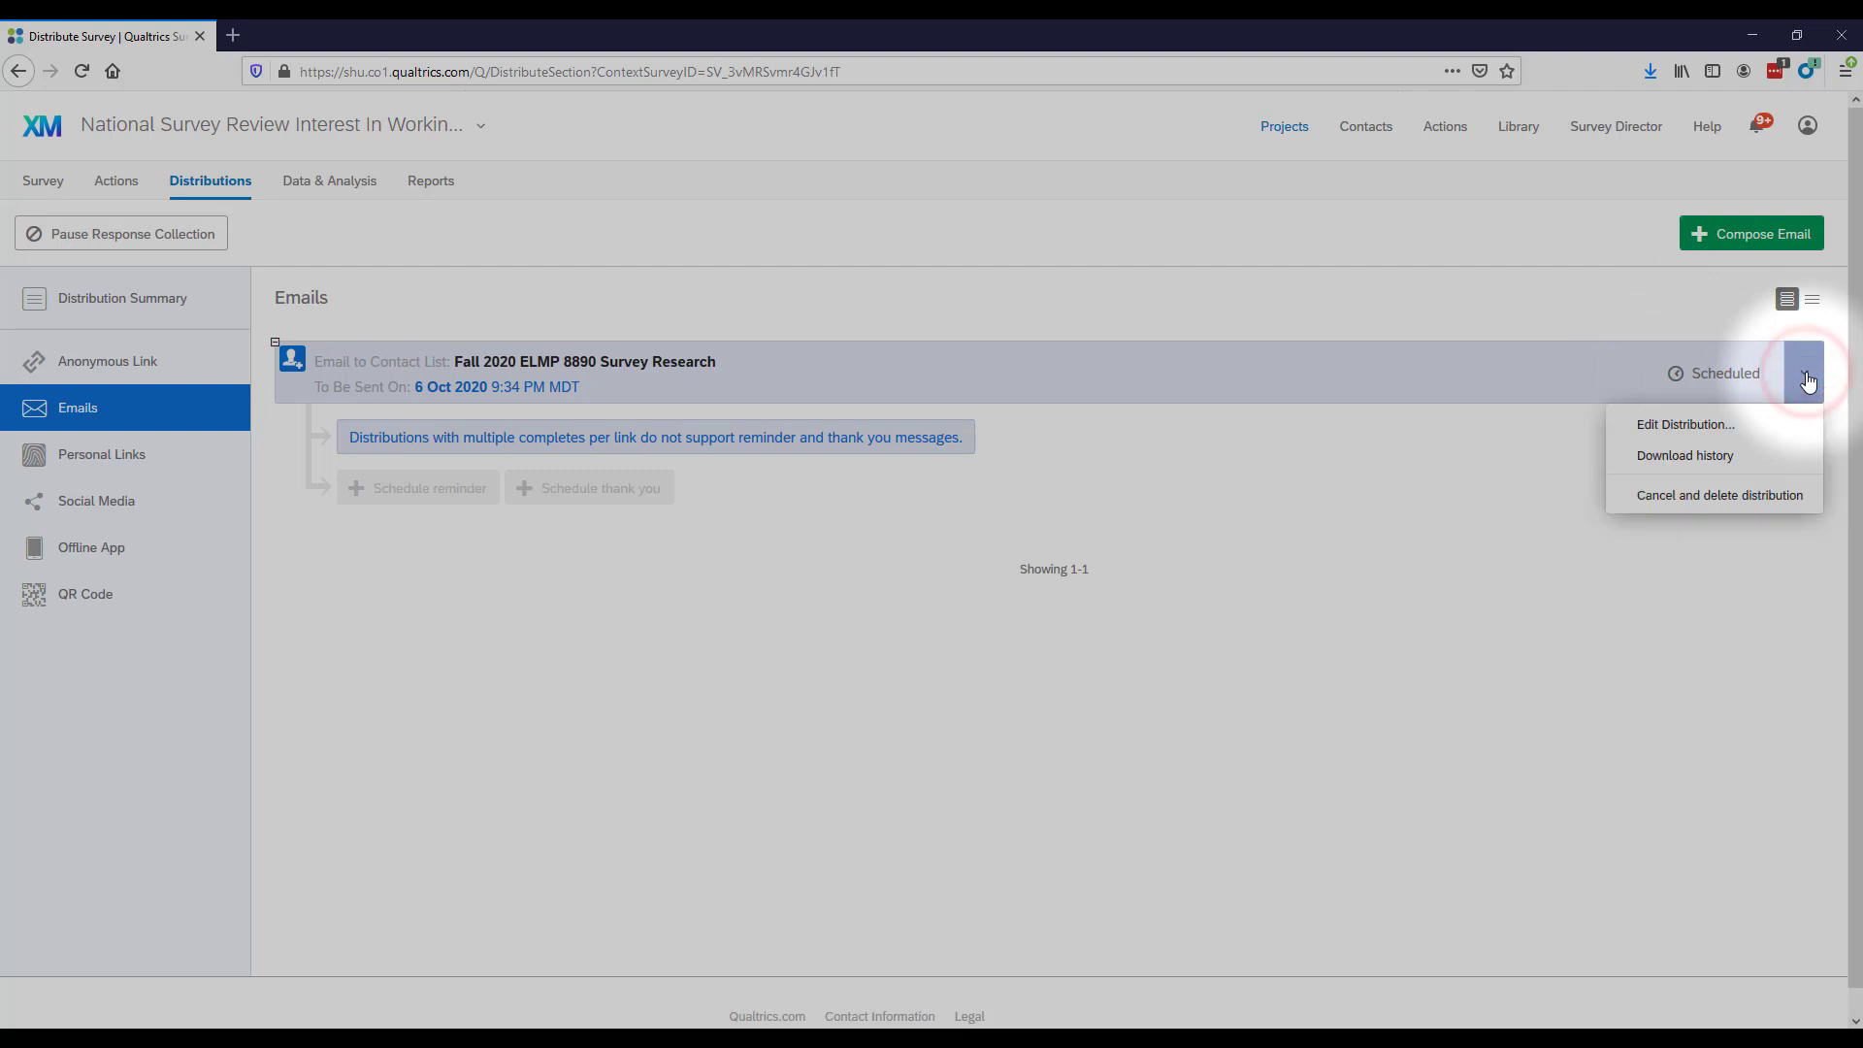
left_click(1691, 428)
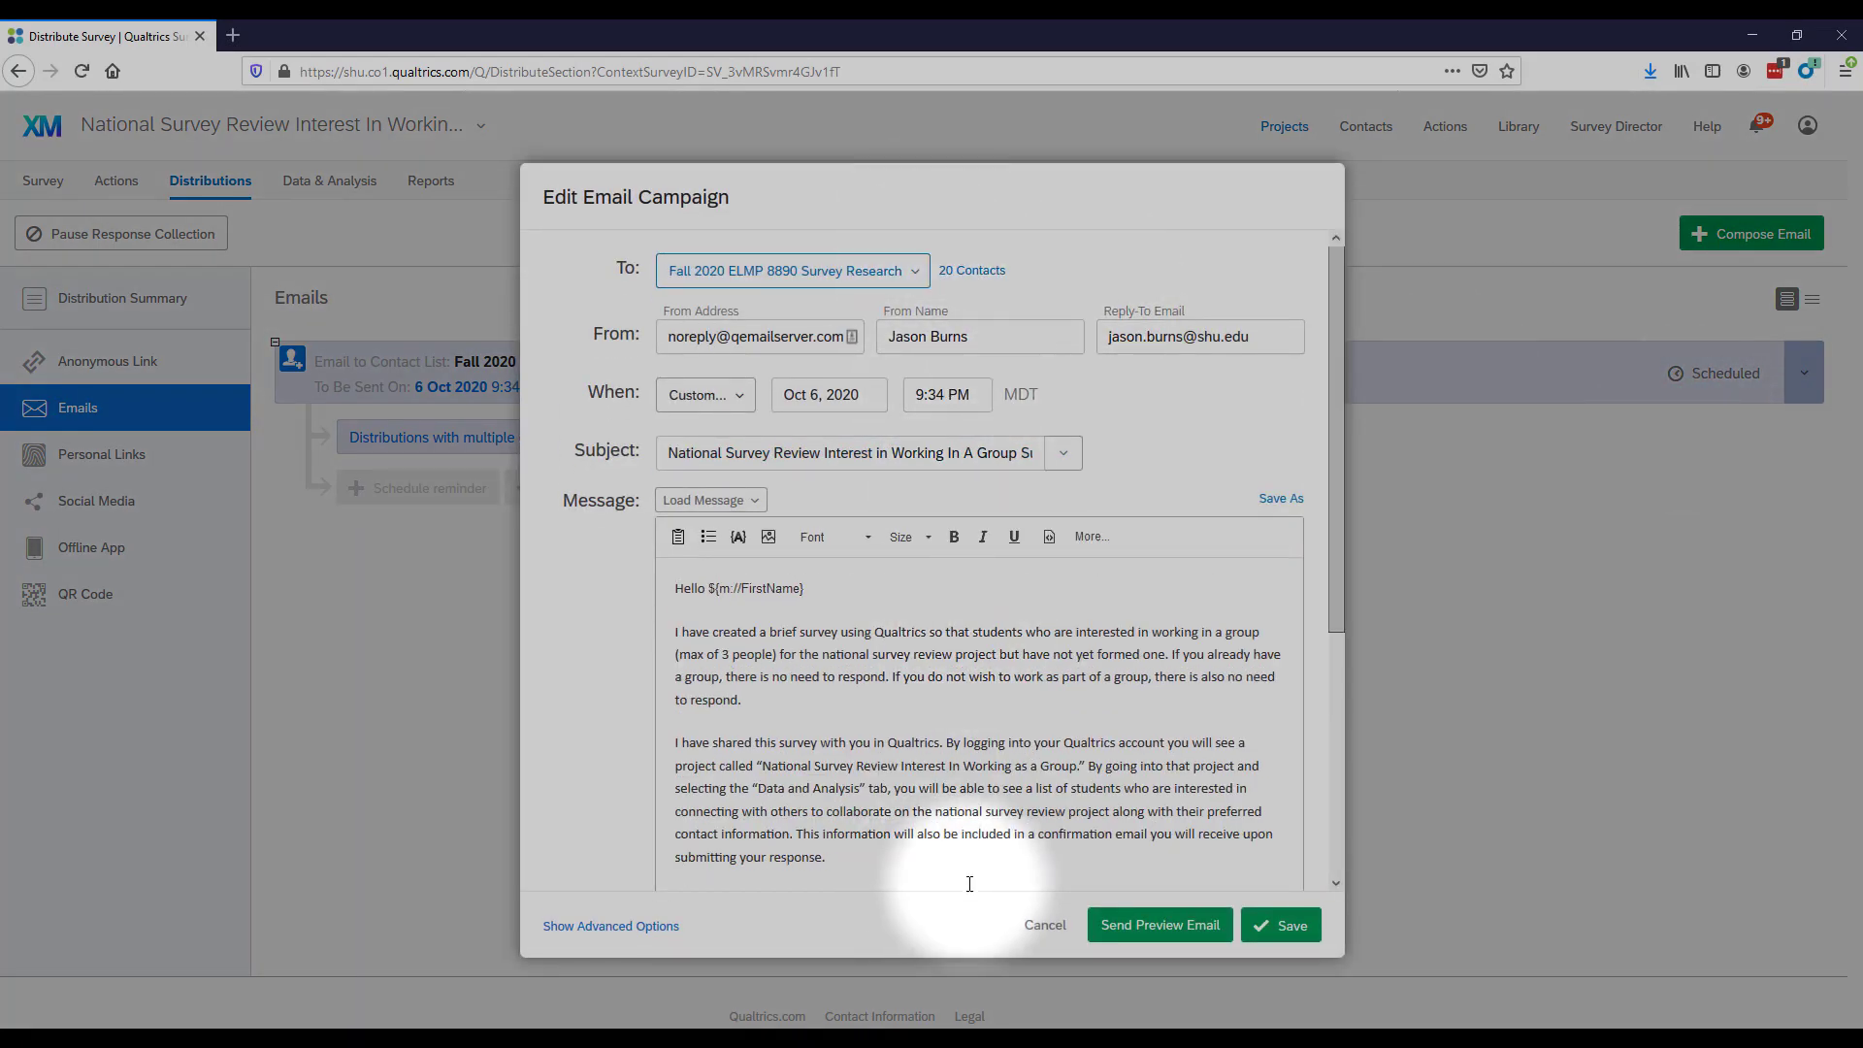
left_click(1029, 927)
left_click(1803, 374)
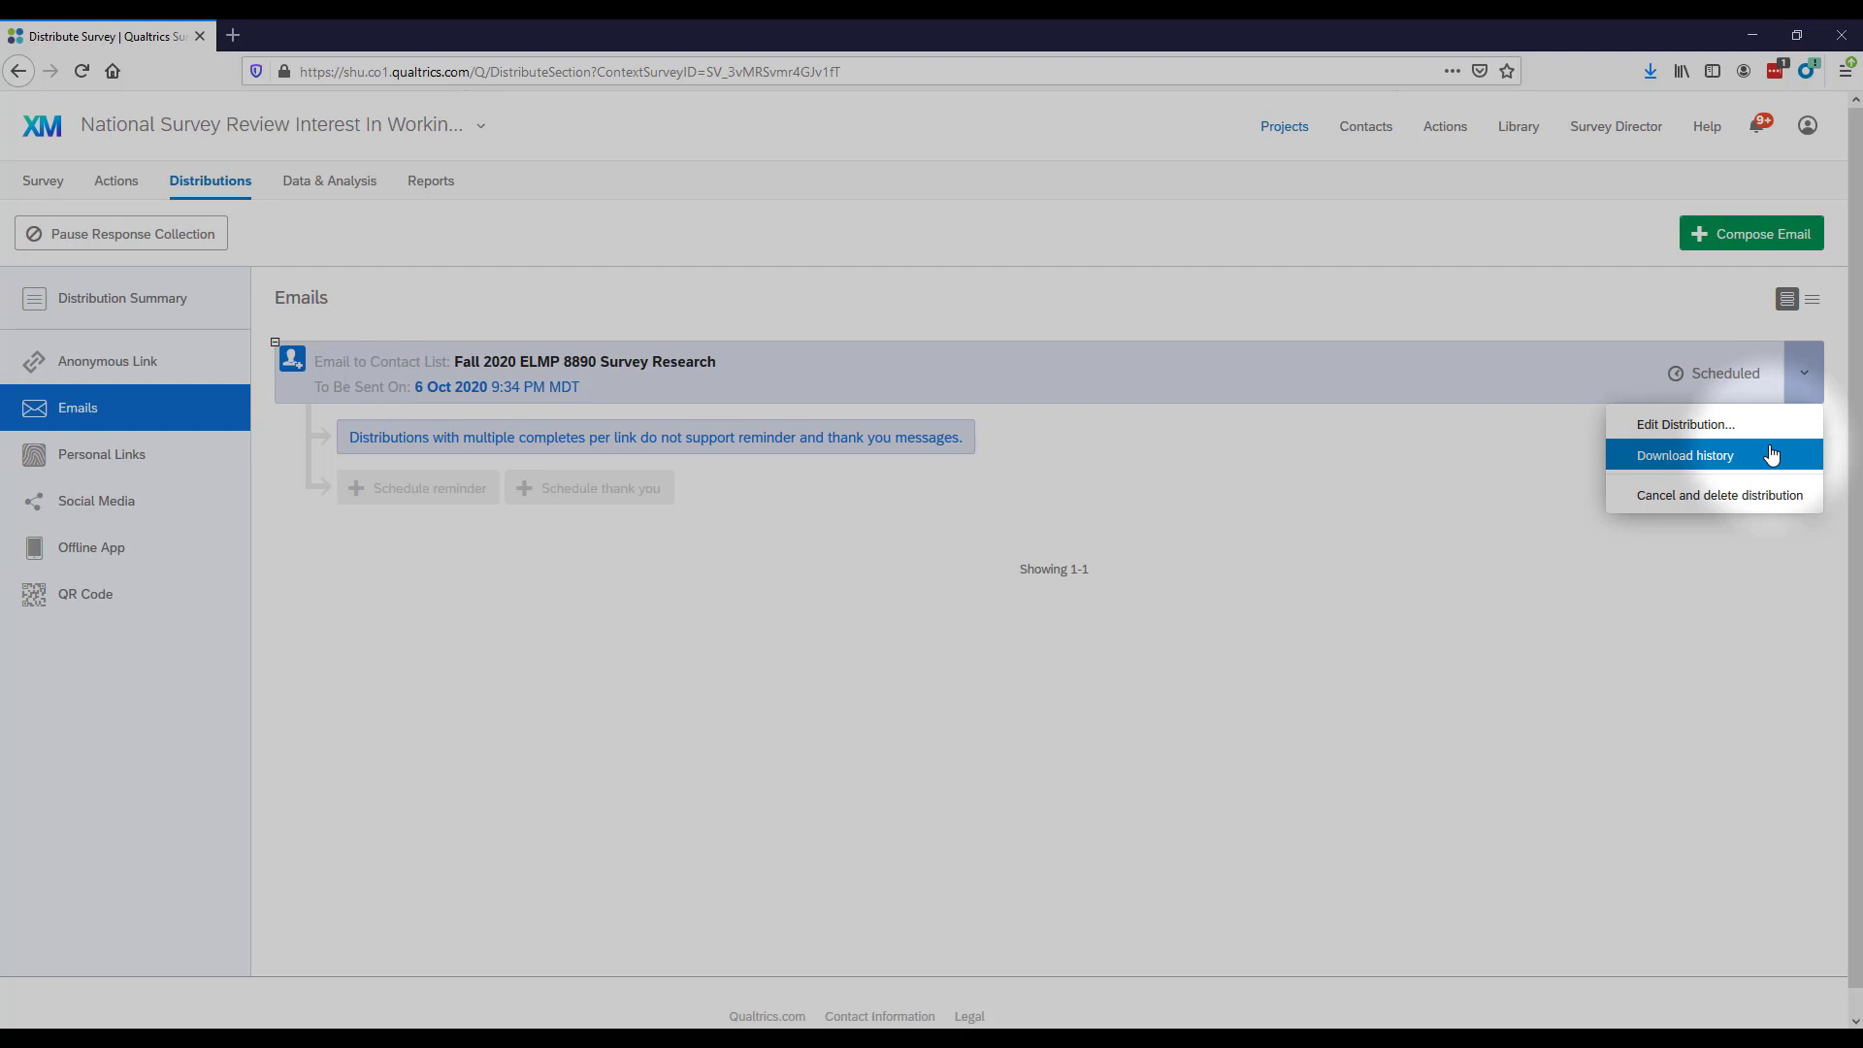
left_click(1433, 491)
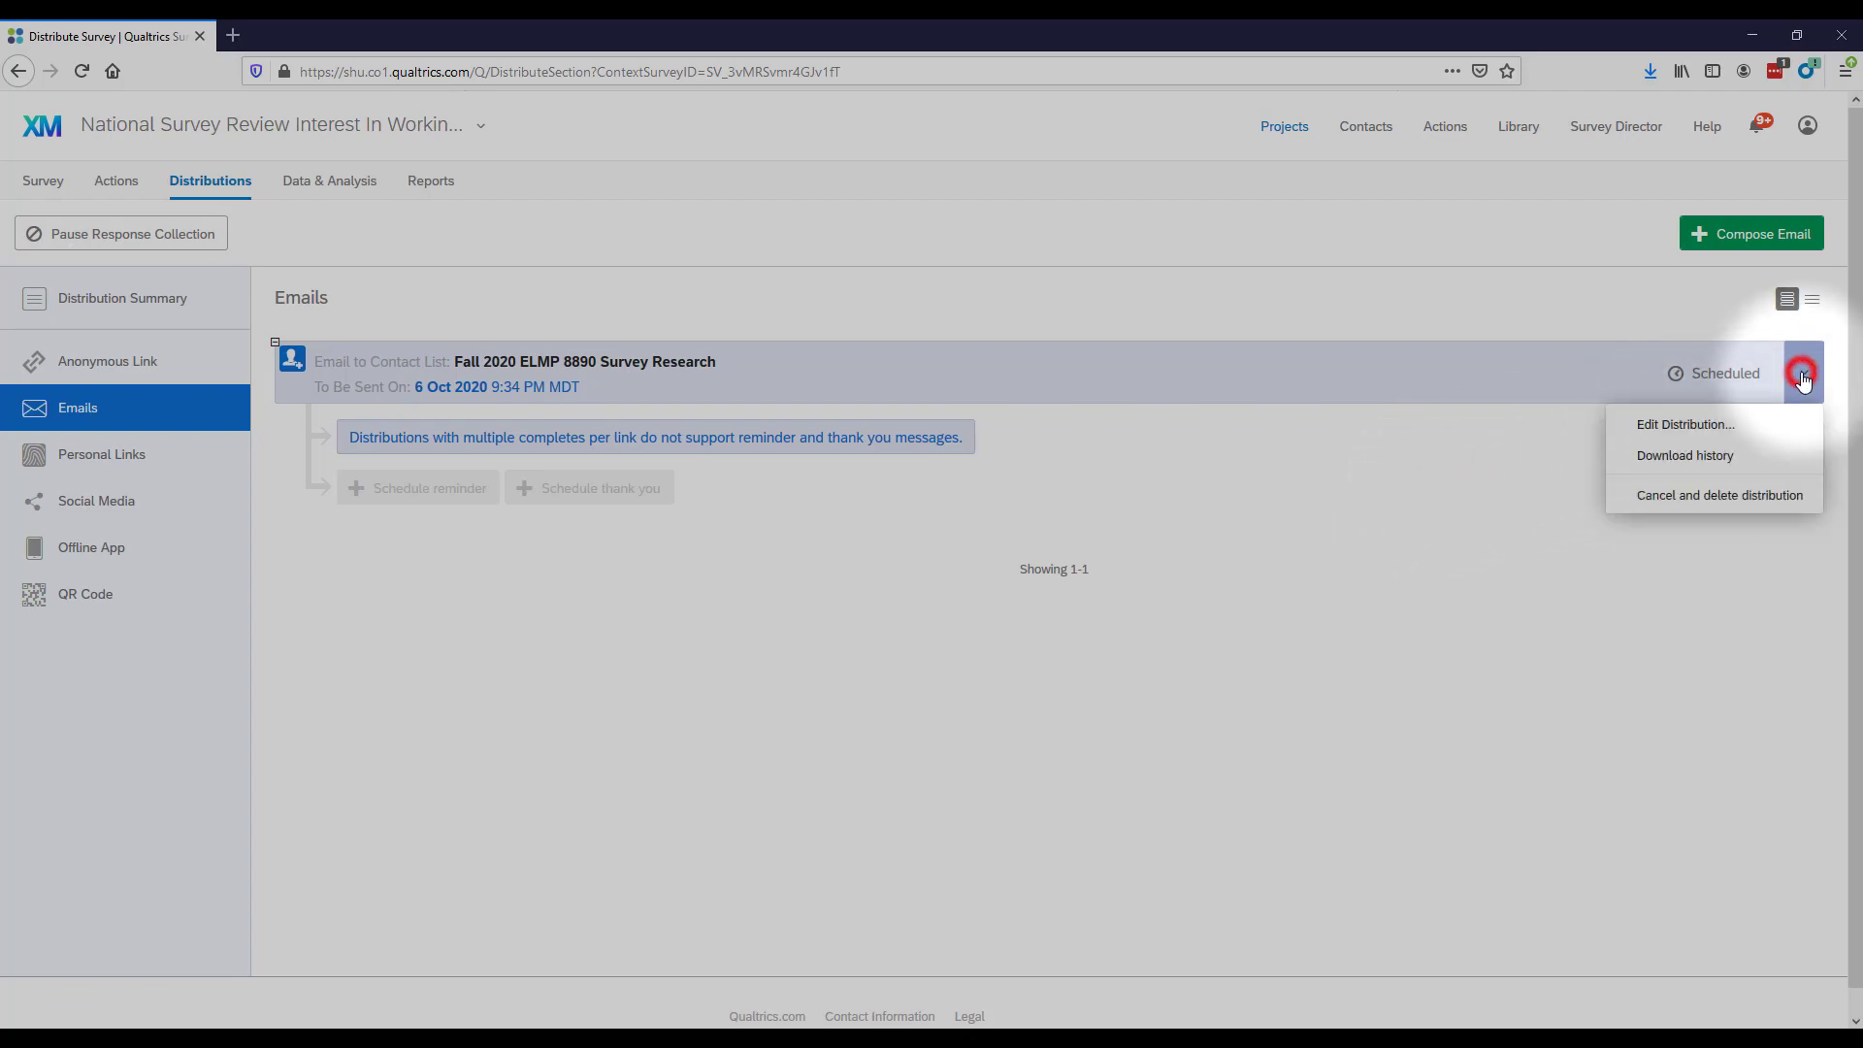
Edit the scheduled email distribution, changing its link type to Individual under the advanced options, and save it.
left_click(1751, 424)
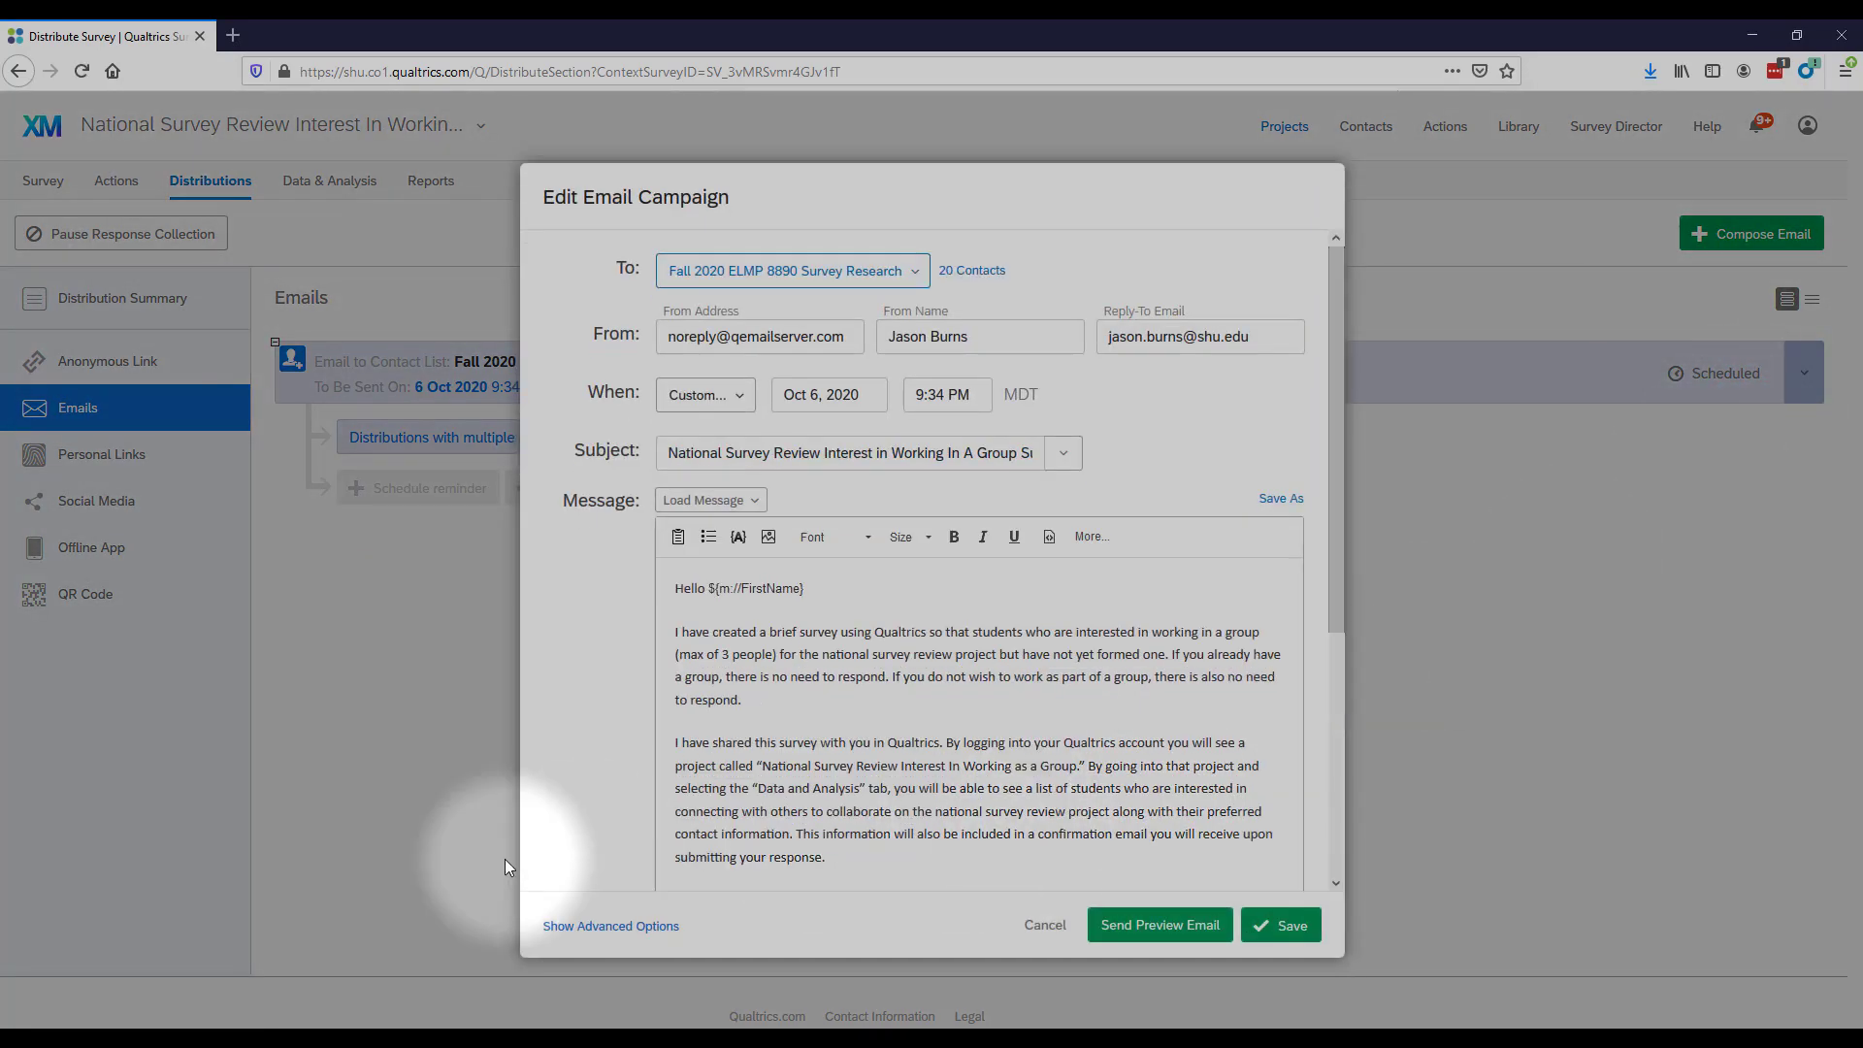
left_click(568, 913)
left_click(725, 851)
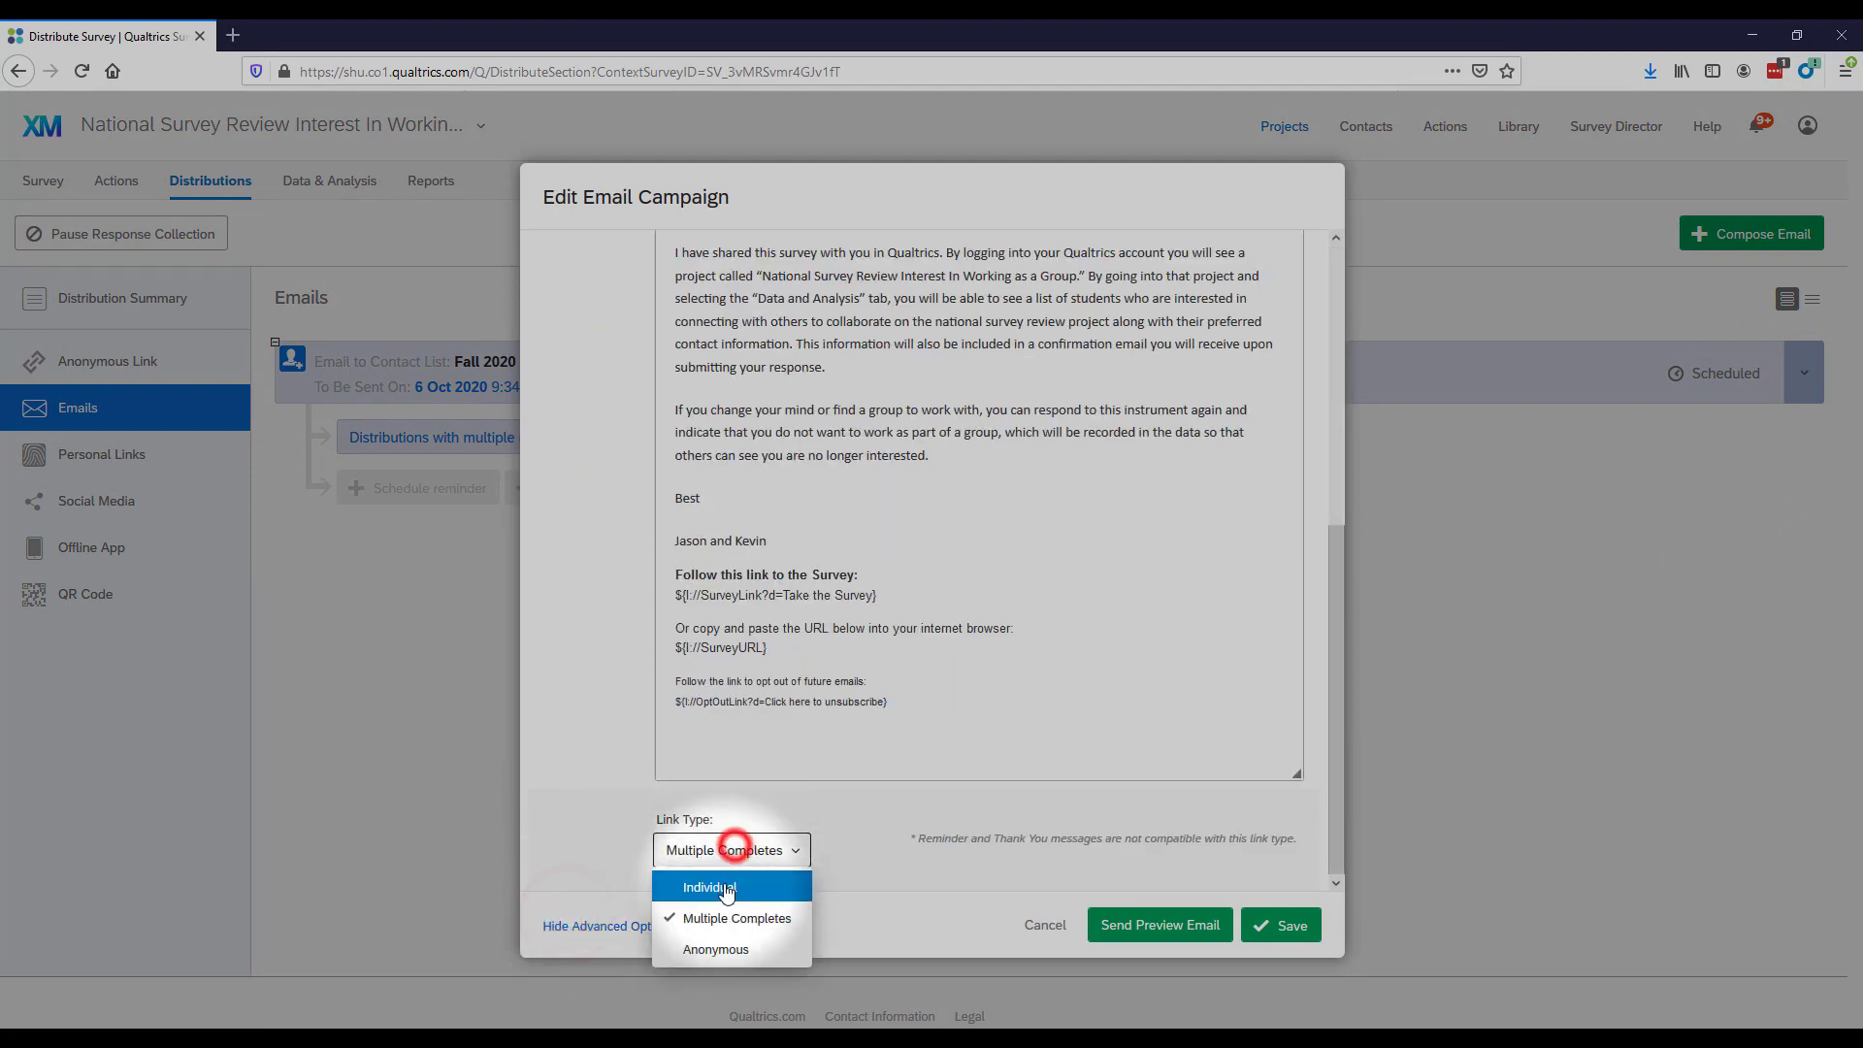
left_click(700, 877)
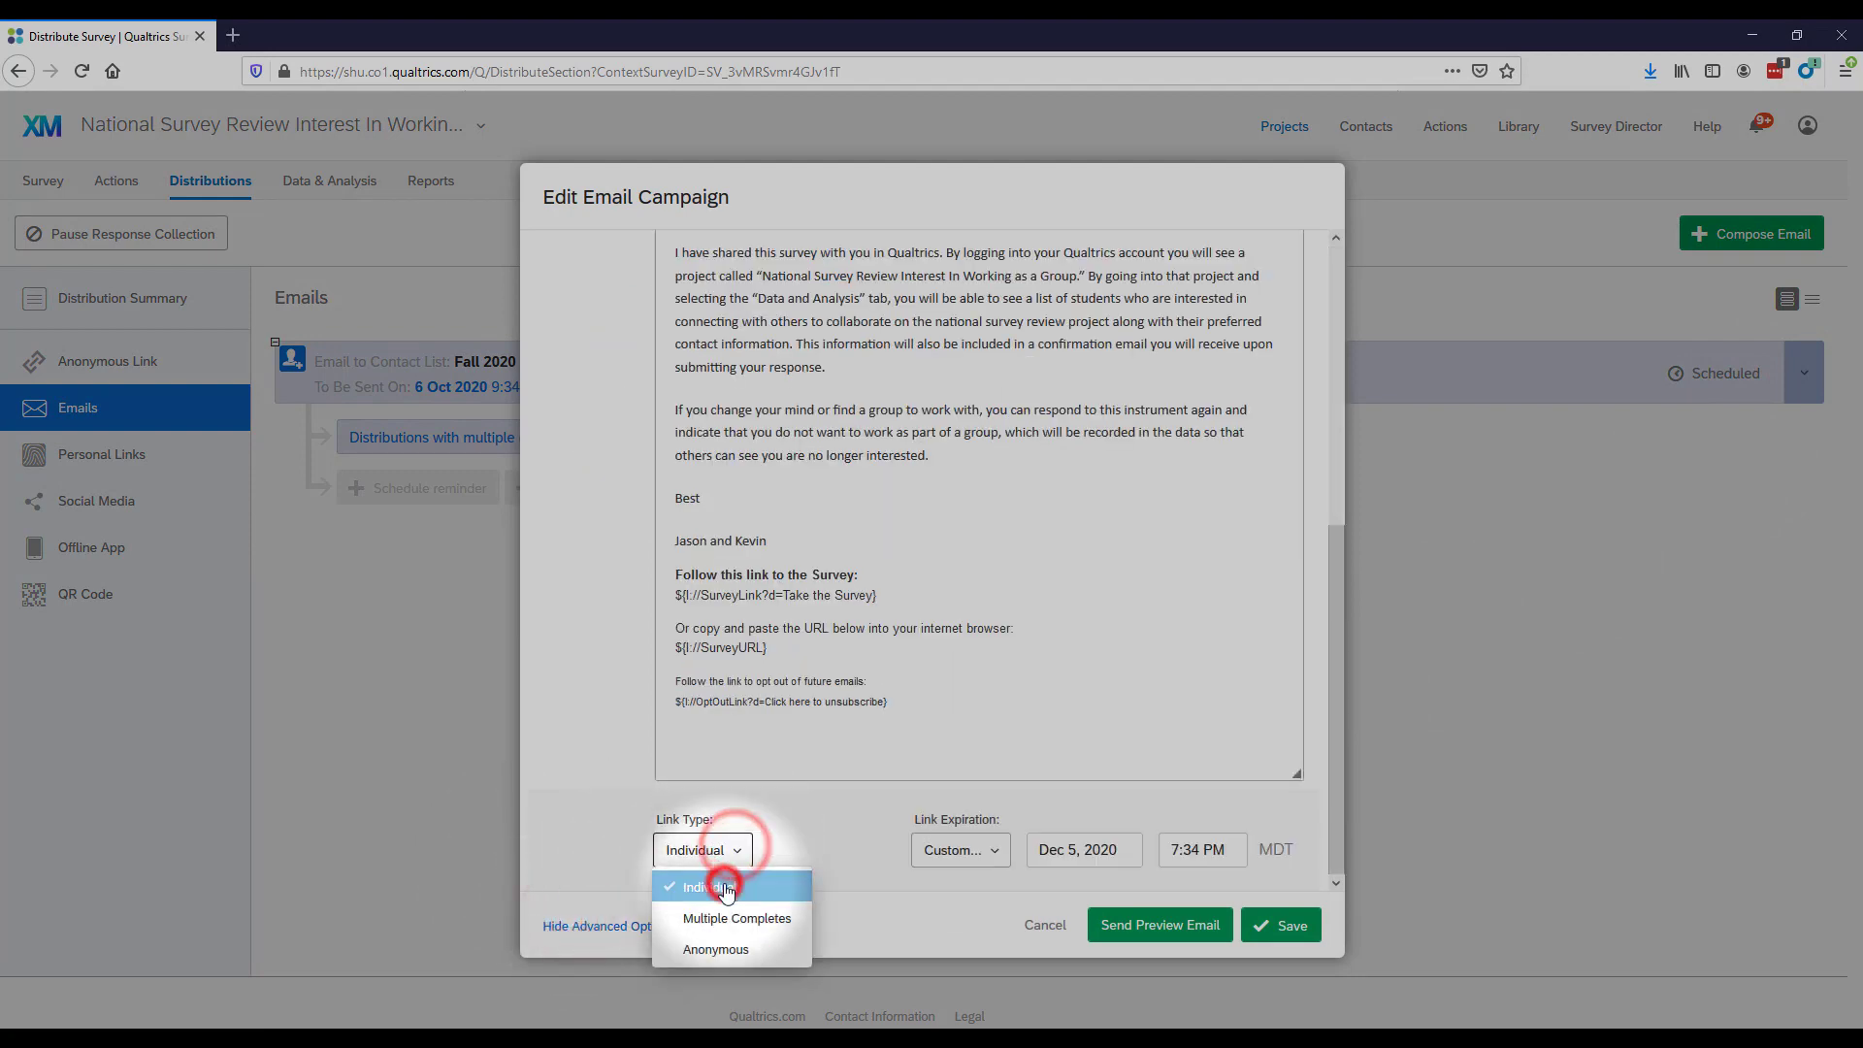
left_click(1288, 929)
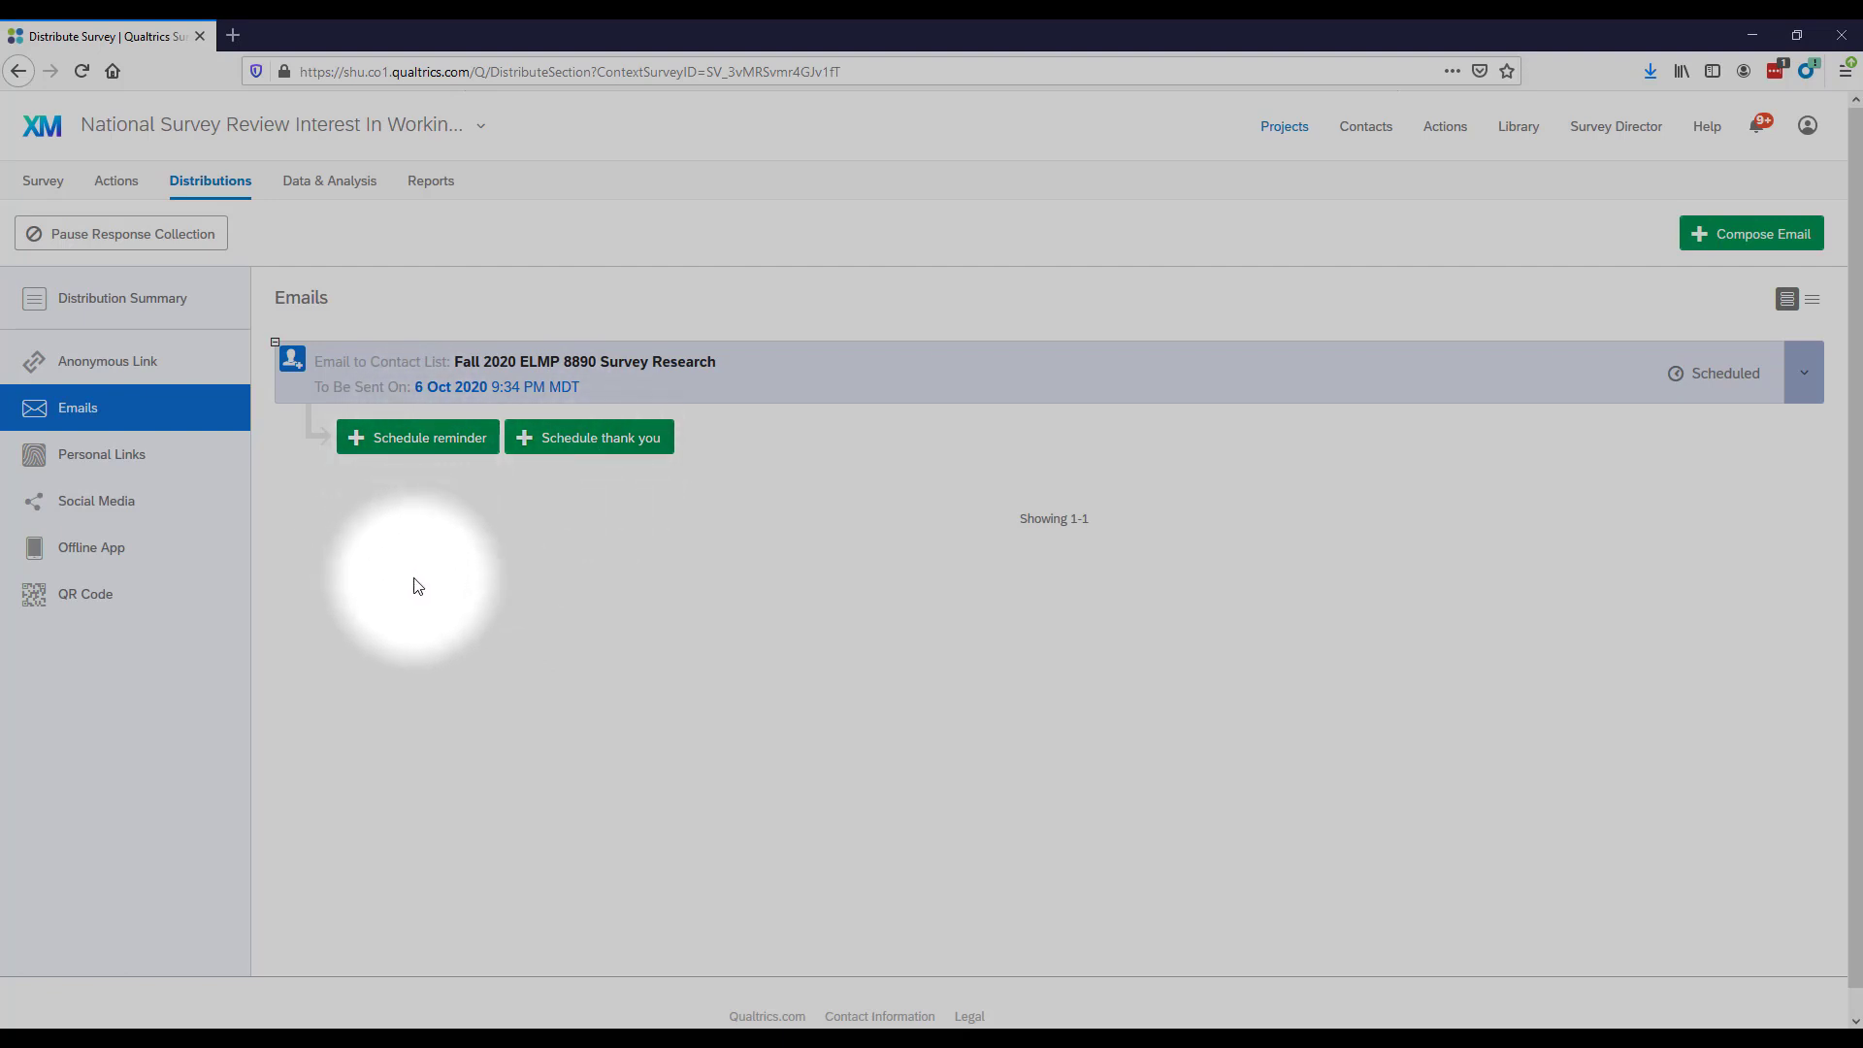
Open a new reminder email for the scheduled distribution, examine its recipients setting, and cancel it.
left_click(359, 442)
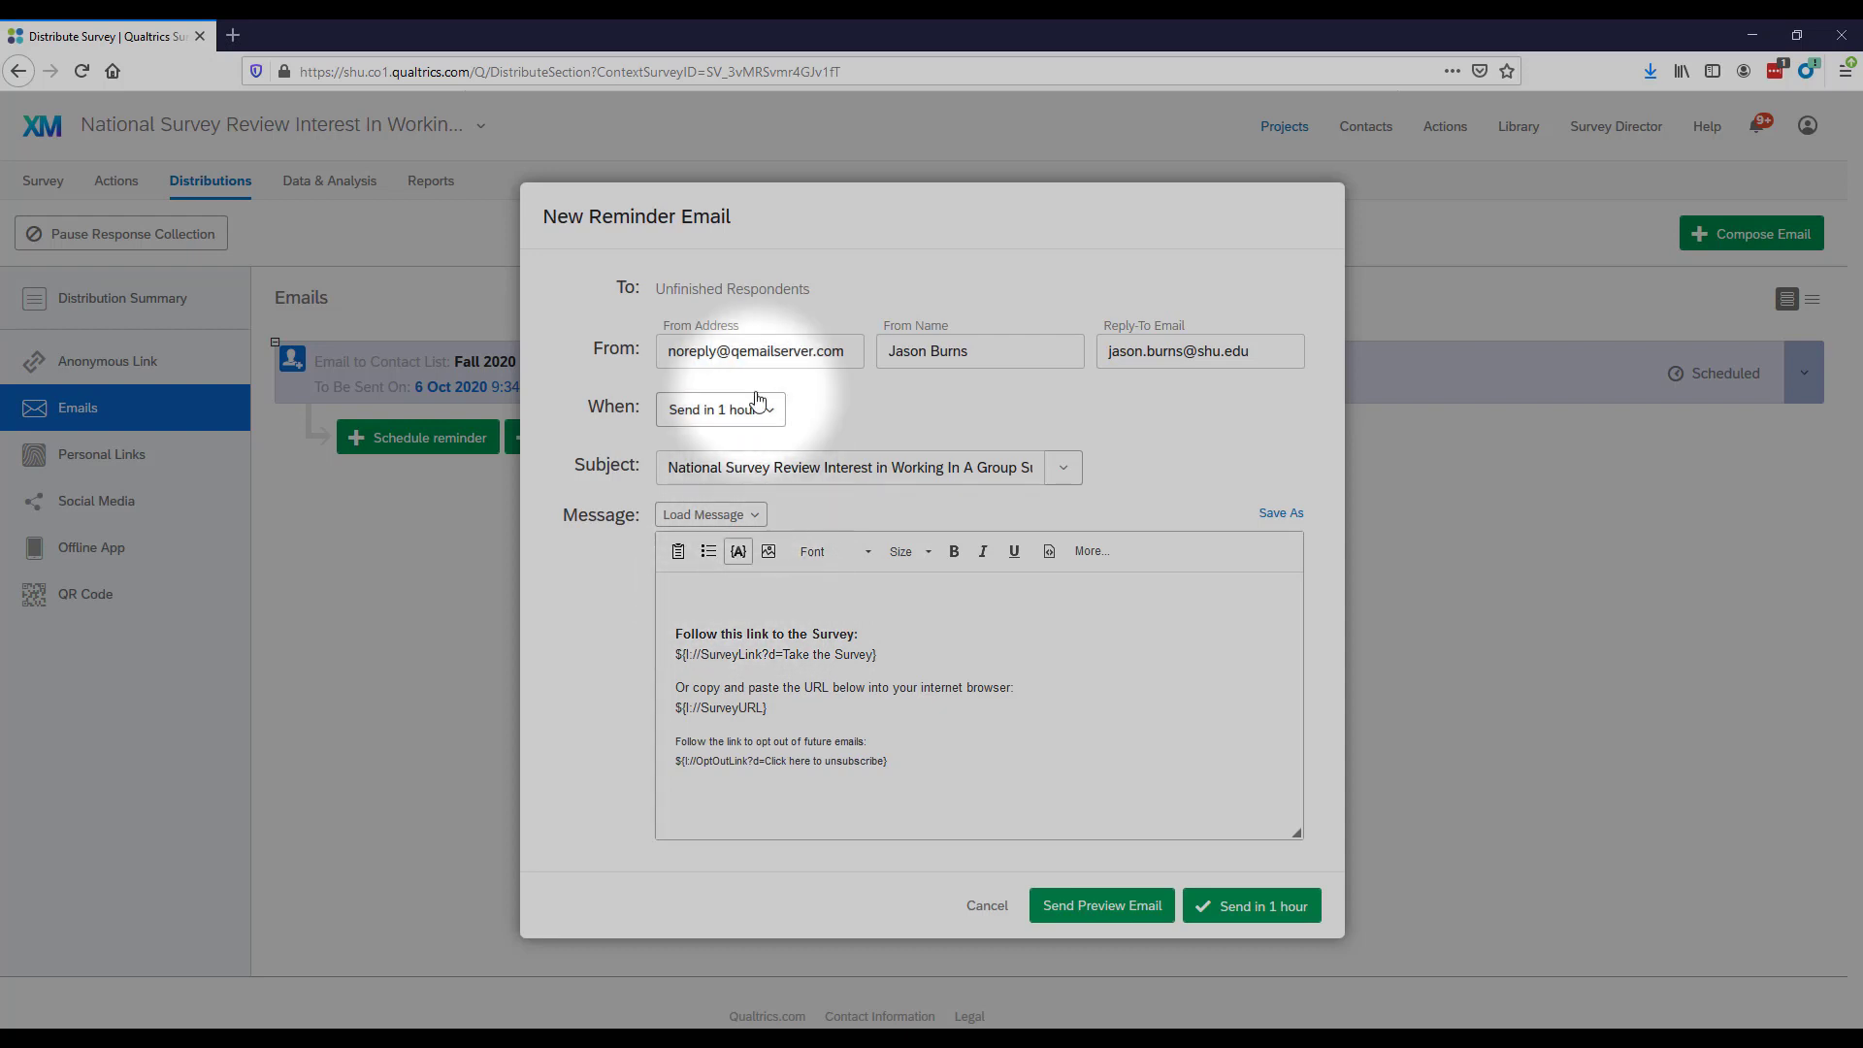
left_click_drag(811, 290, 656, 289)
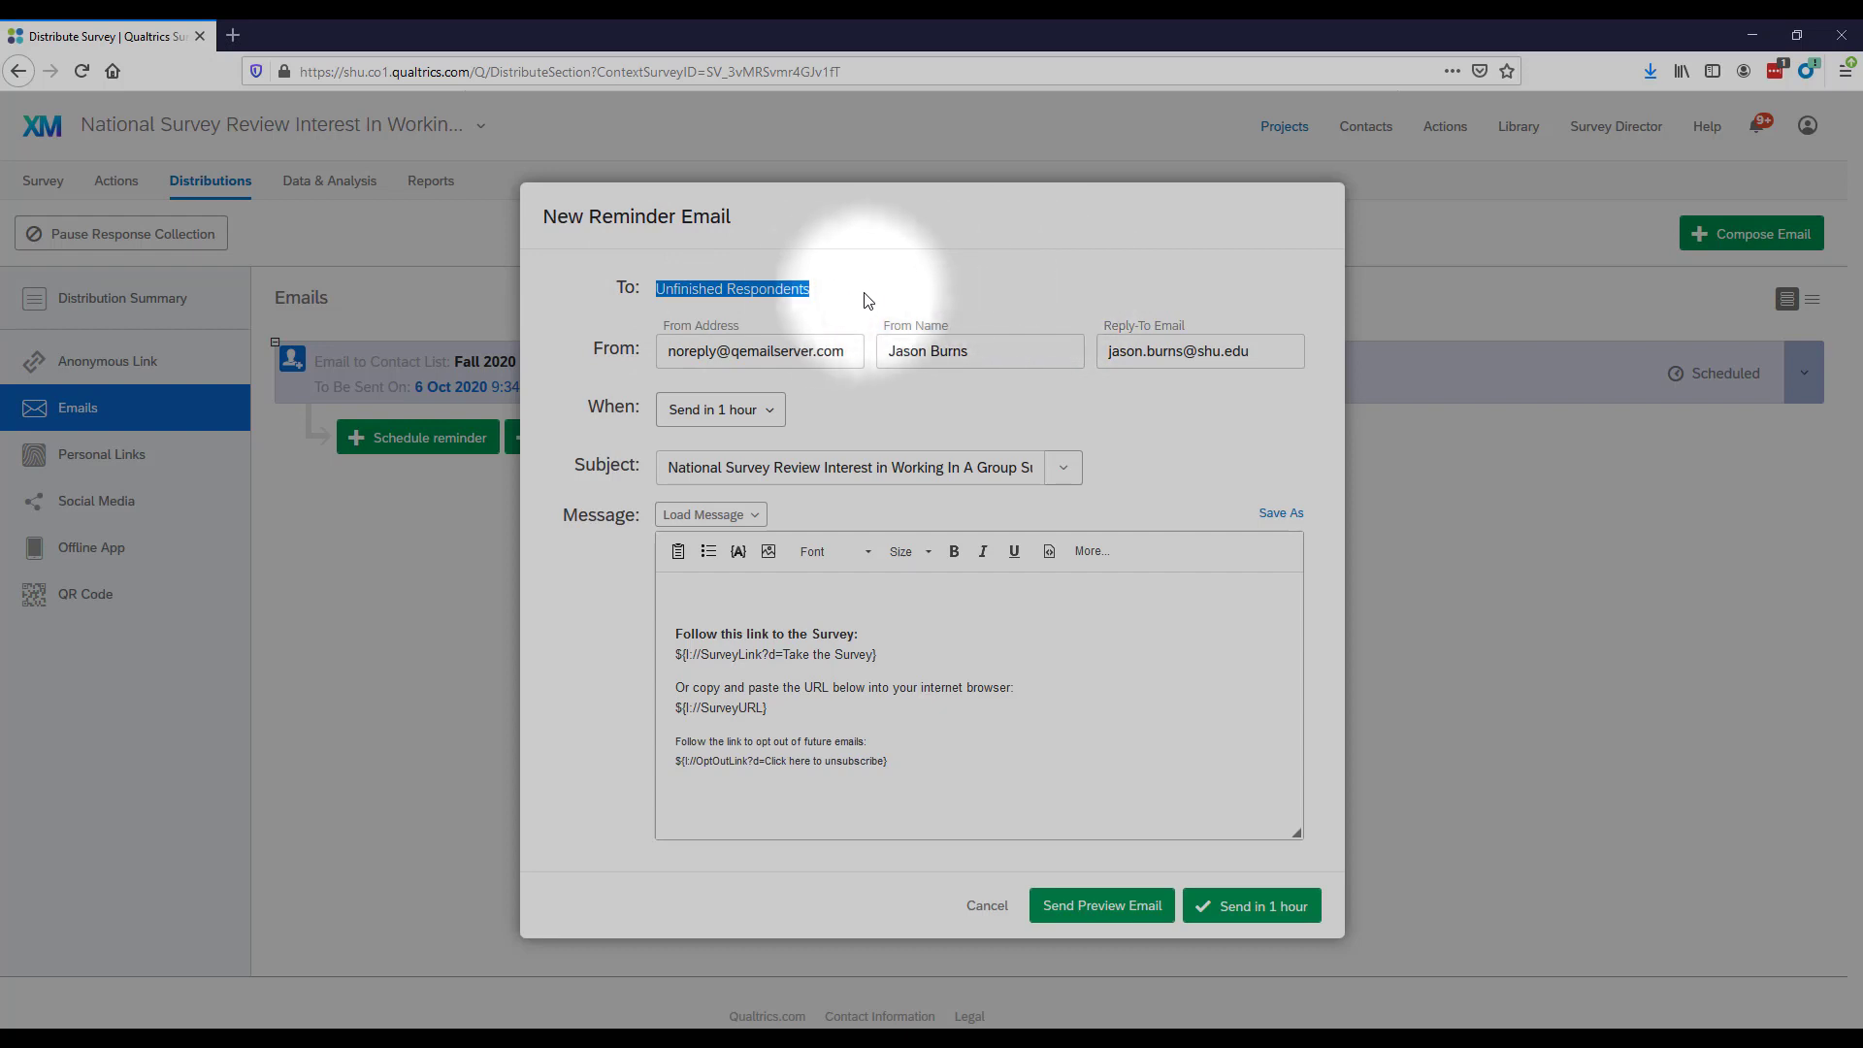
left_click(987, 906)
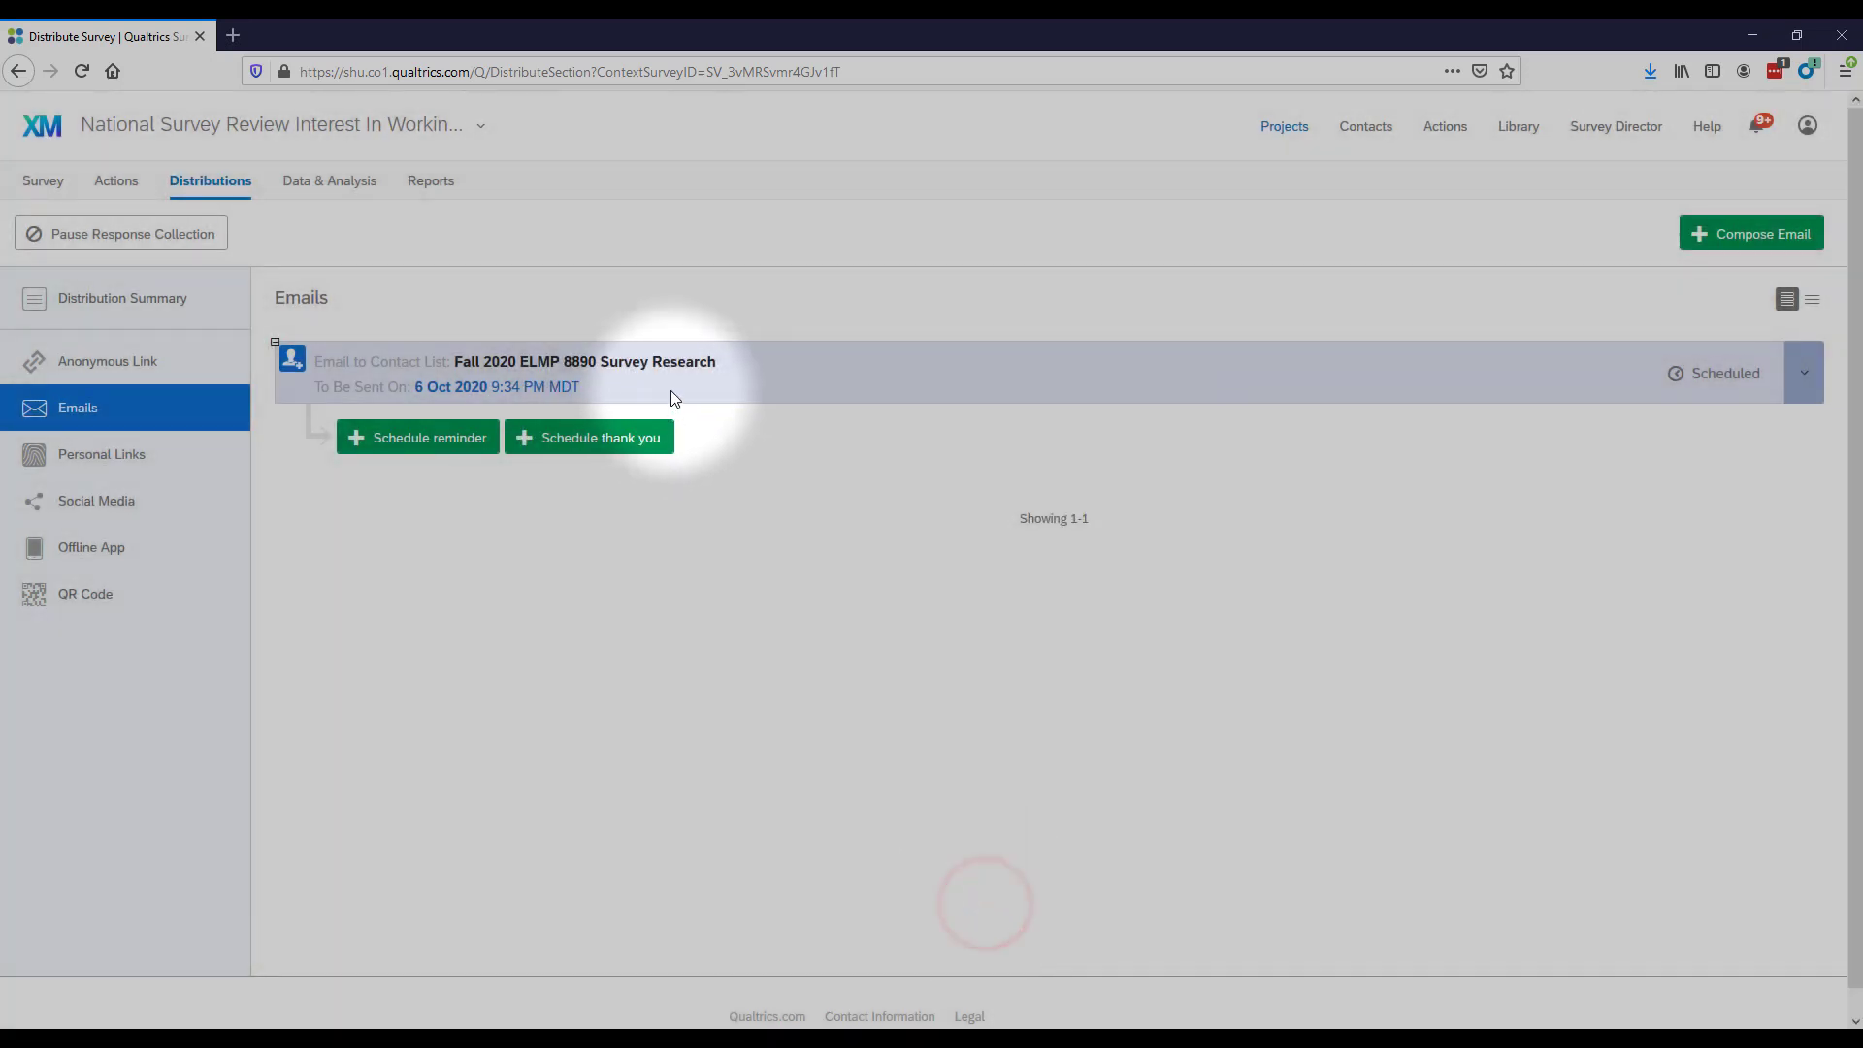